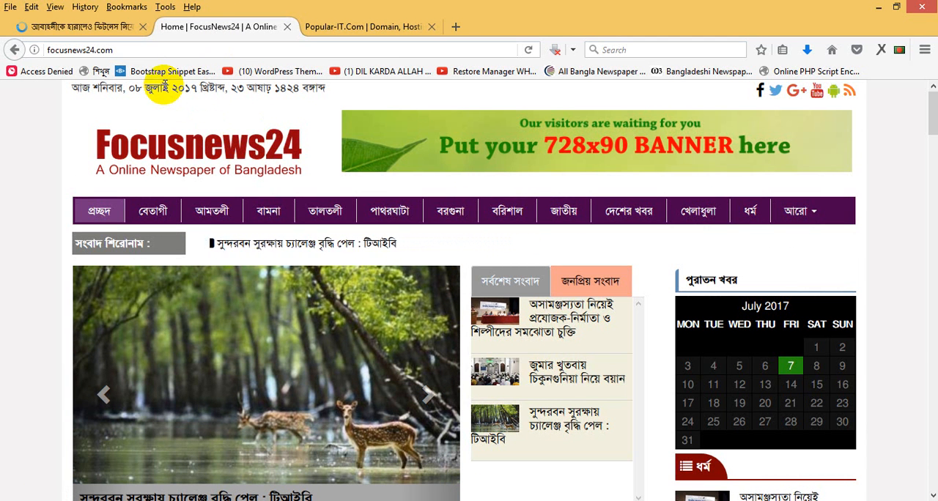
- Open the WordPress admin login page at focusnews24.com/wp-admin
click(77, 50)
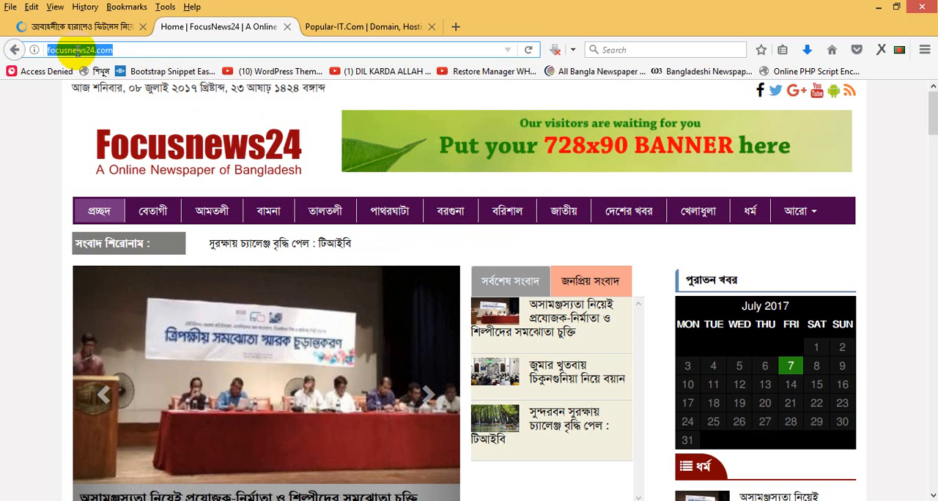
click(123, 49)
double_click(77, 50)
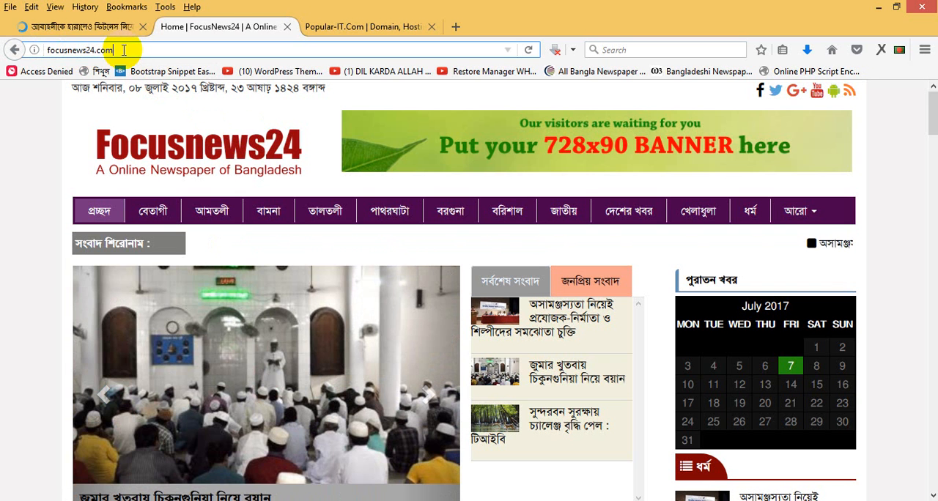
text(/)
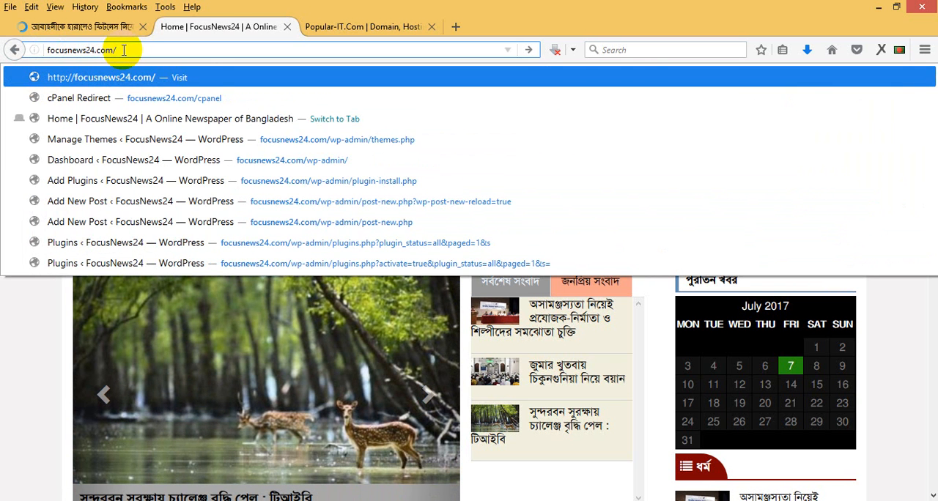
text(wp)
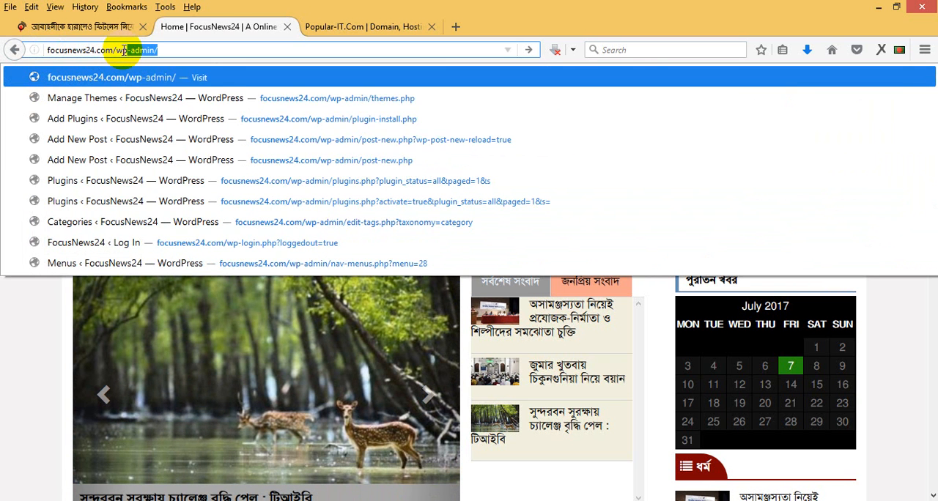
text(-admin)
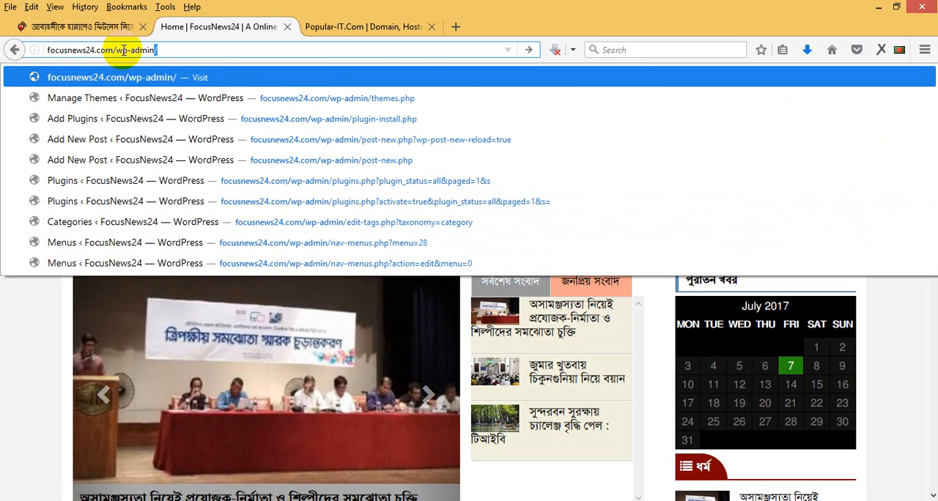
key(Return)
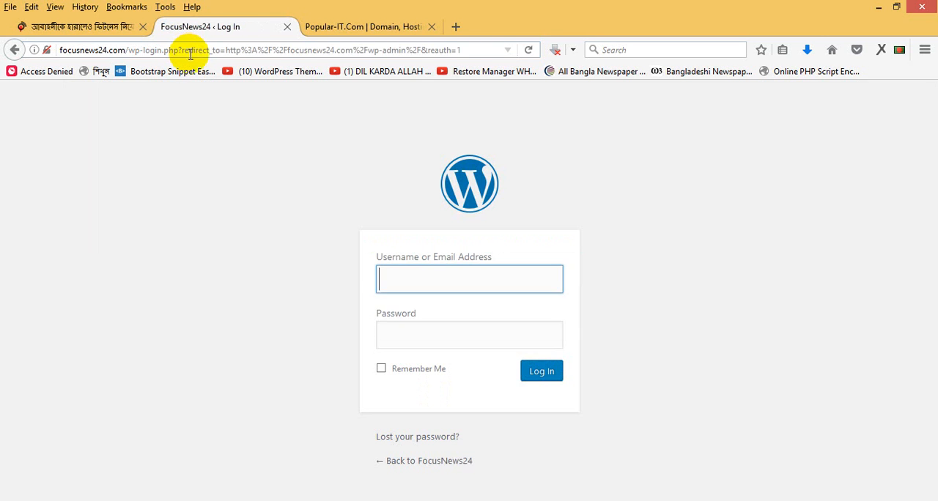
- Log in to the site's WordPress admin by filling in the saved account username and password
click(287, 203)
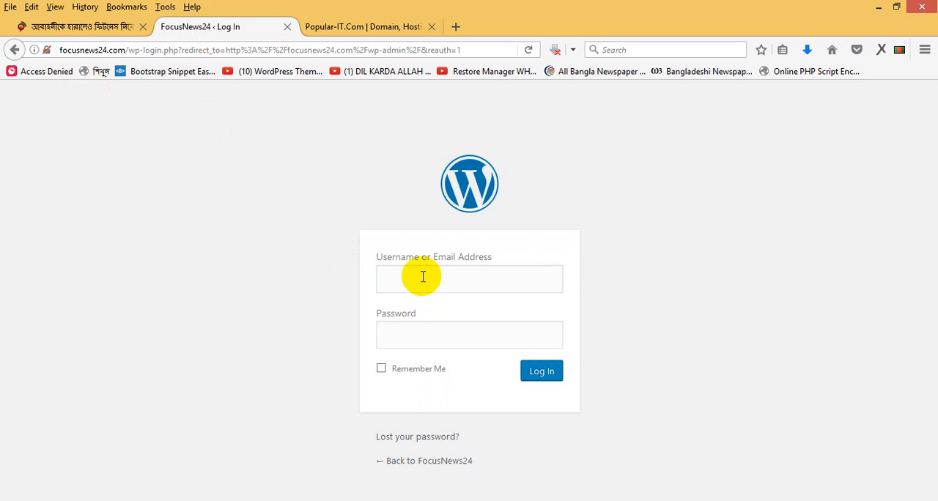
click(422, 276)
click(402, 277)
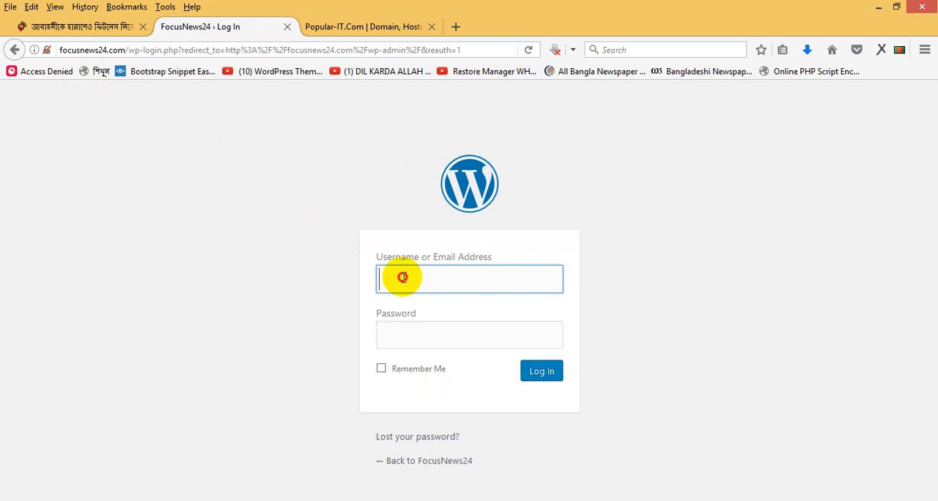
click(403, 339)
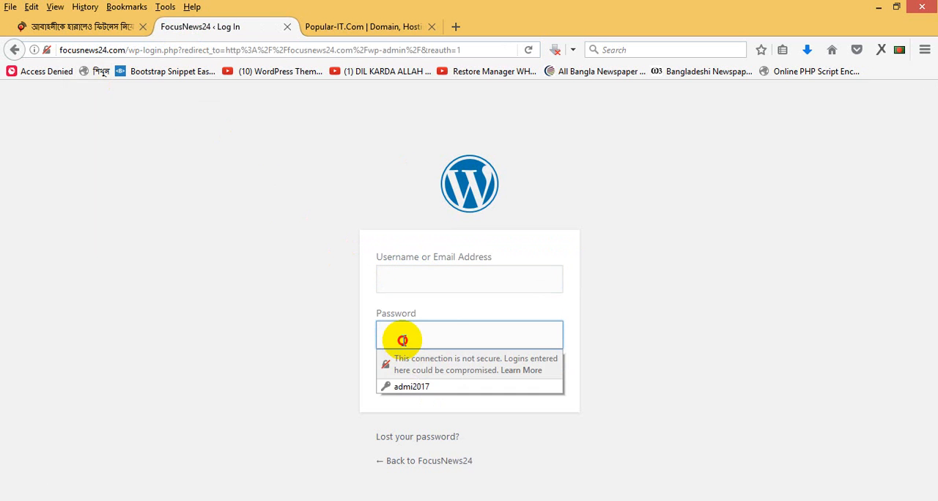
click(402, 340)
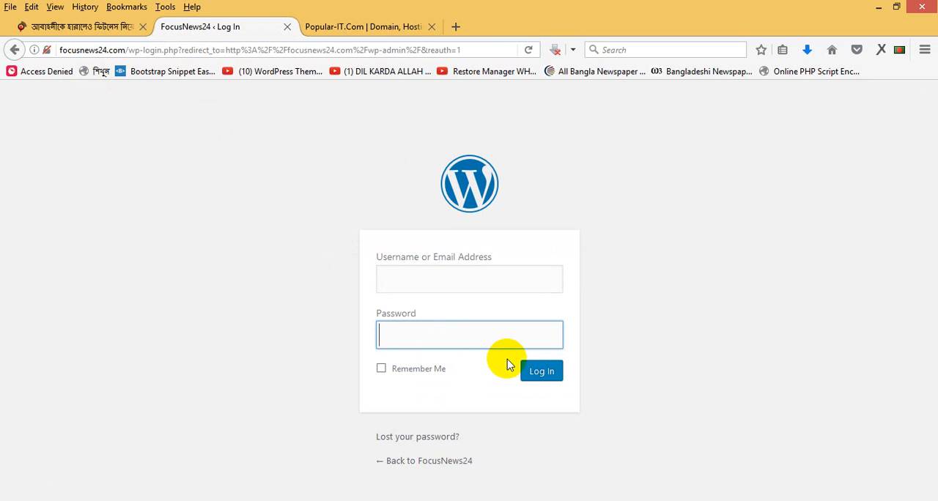
click(408, 276)
click(420, 330)
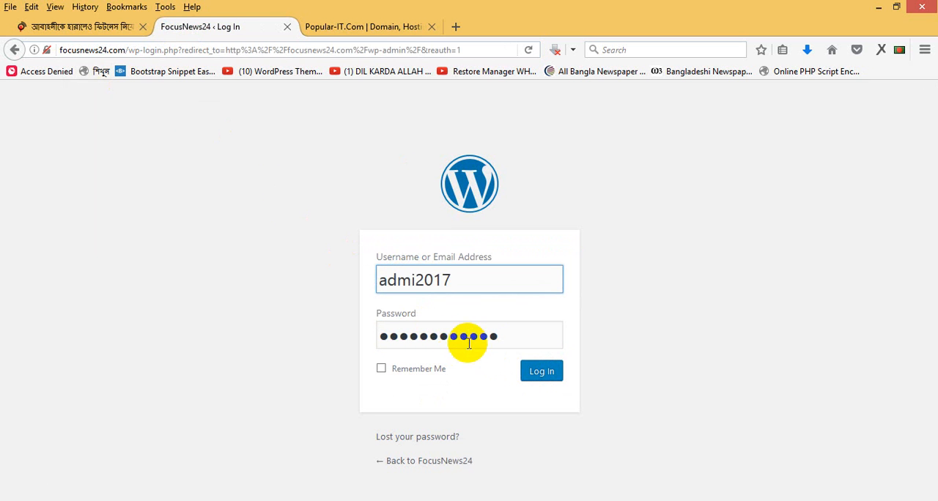
click(541, 372)
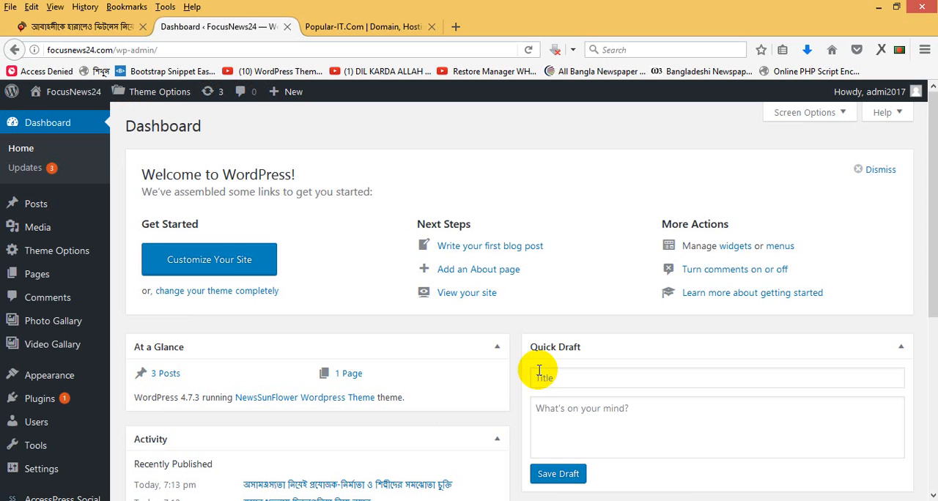
- Start a new post in the WordPress dashboard and place the cursor in its title field
click(48, 211)
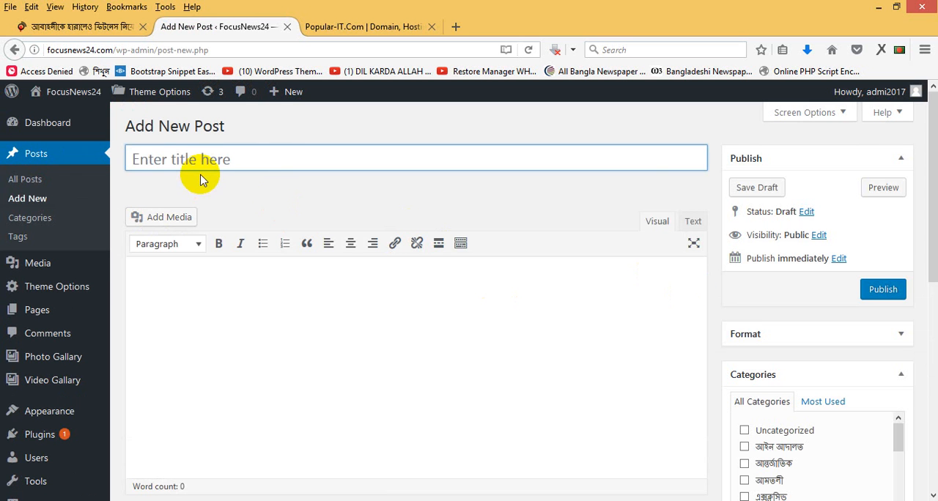
drag(934, 219, 925, 183)
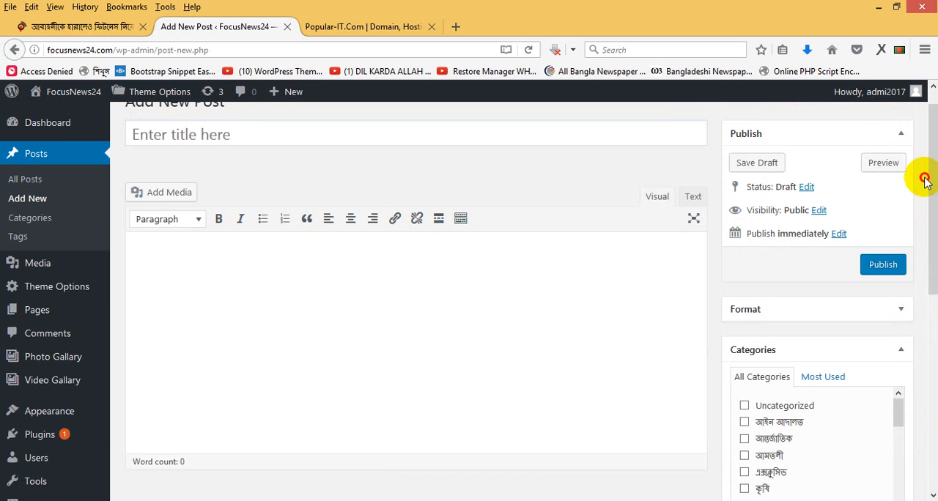
click(235, 135)
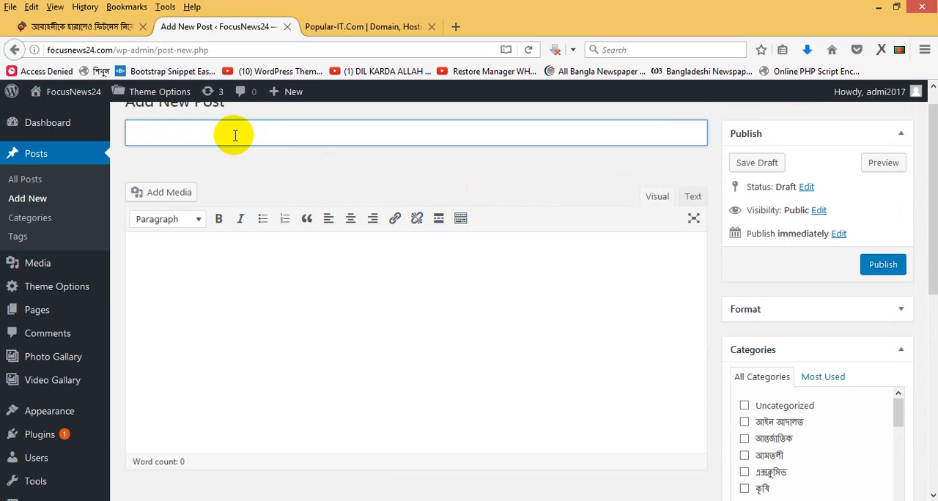
scroll(929, 234, up, 1)
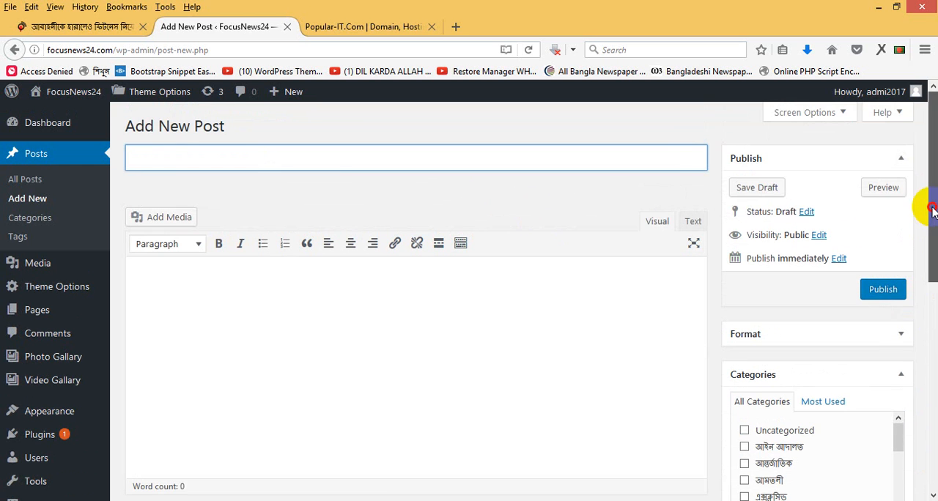
- Copy the headline of the open jagonews24.com football article and paste it as the new post's title
click(103, 31)
triple_click(249, 124)
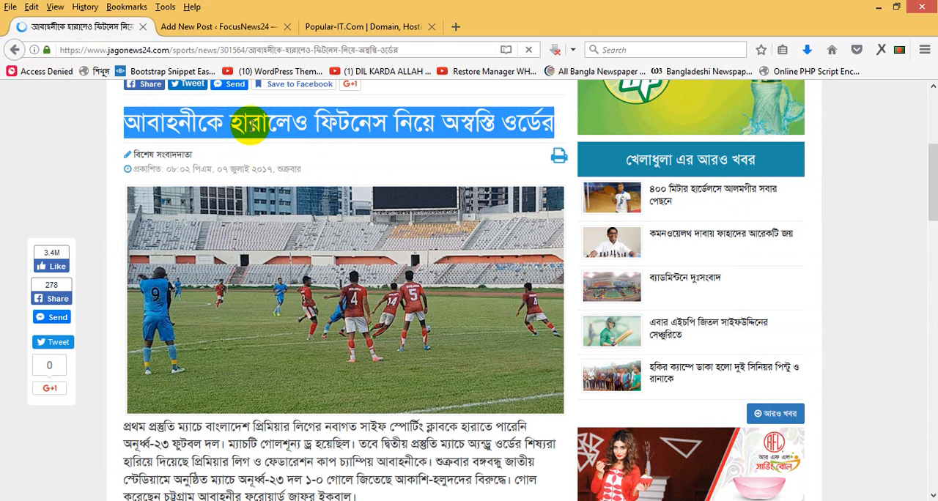
right_click(254, 129)
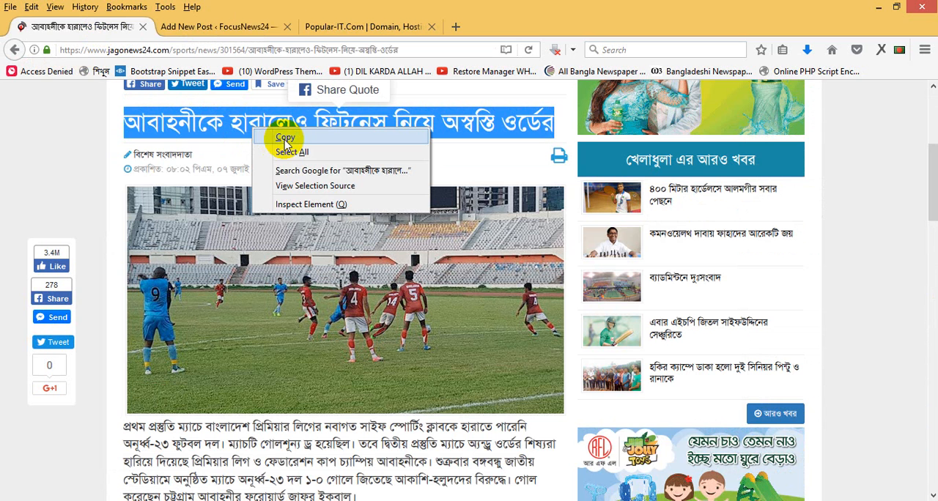
click(285, 138)
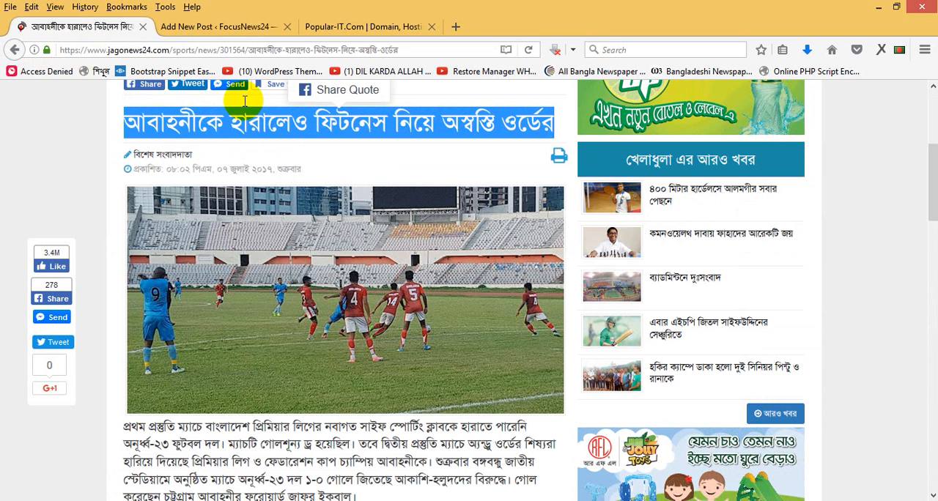
click(233, 28)
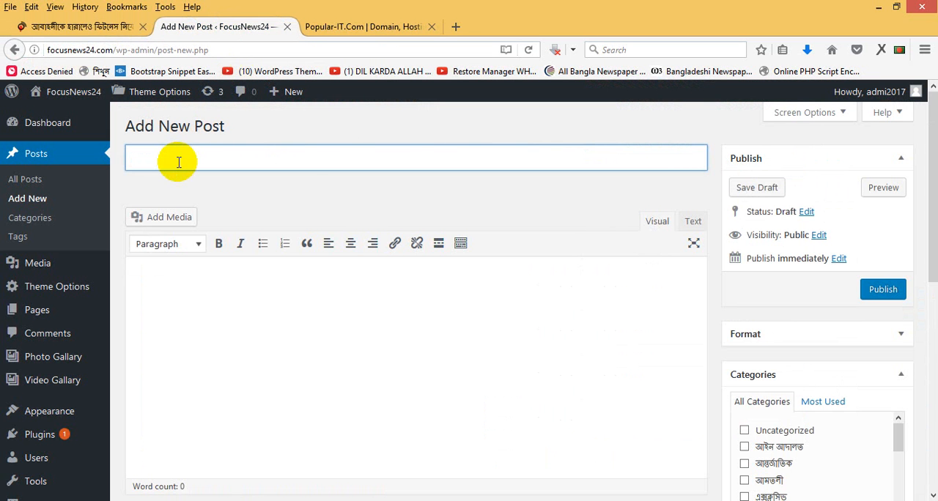
key(ctrl+v)
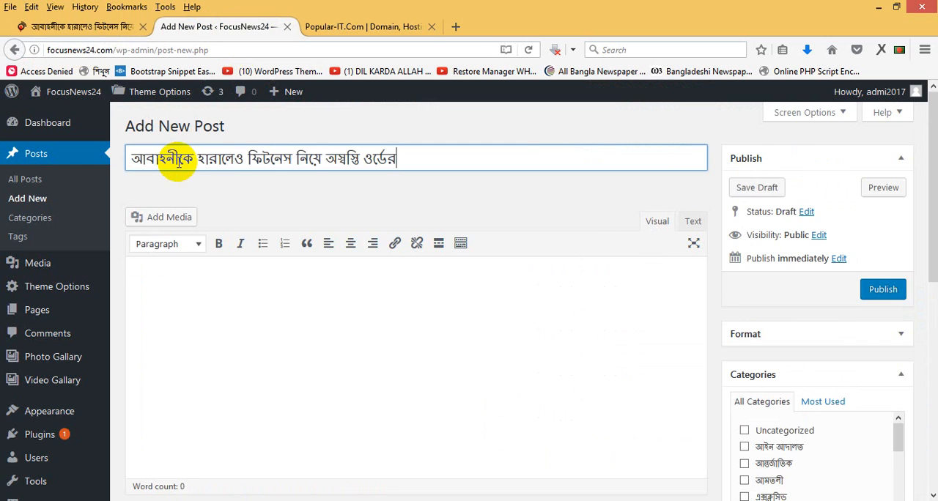
- Save the football match photo from the jagonews24.com article to the computer
click(101, 27)
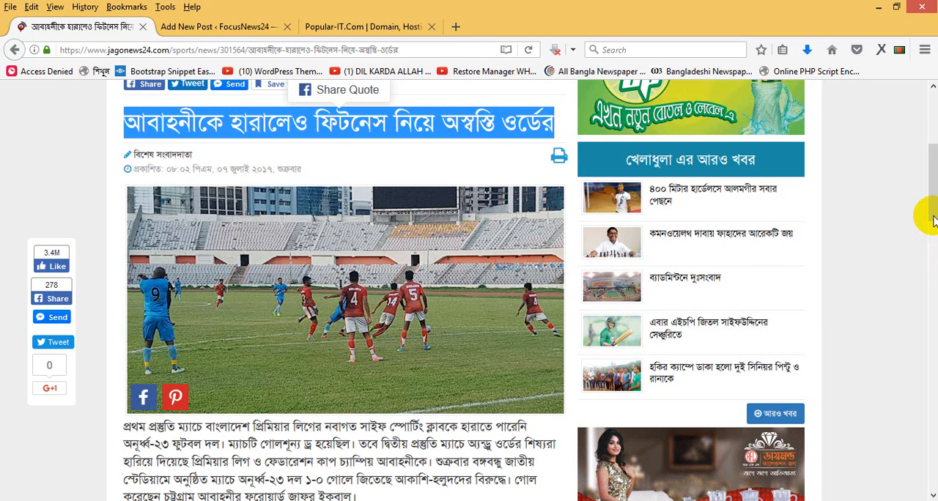
drag(929, 188, 928, 220)
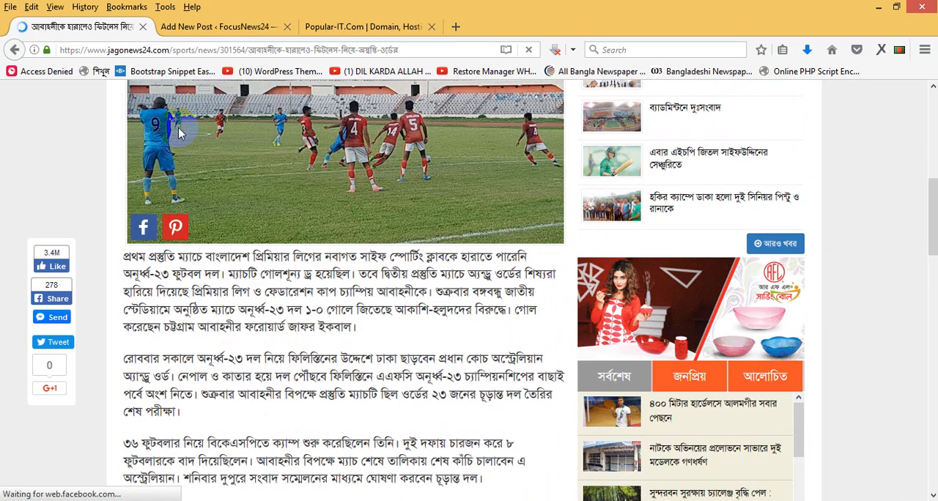
right_click(179, 123)
click(211, 178)
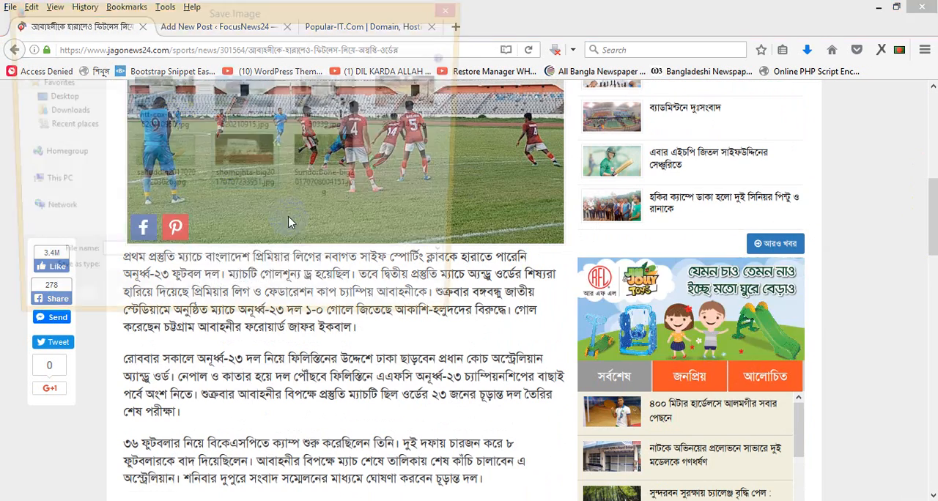
click(374, 308)
- Copy the article's body text from its first to its last paragraph and paste it into the new post's content
double_click(181, 272)
triple_click(181, 272)
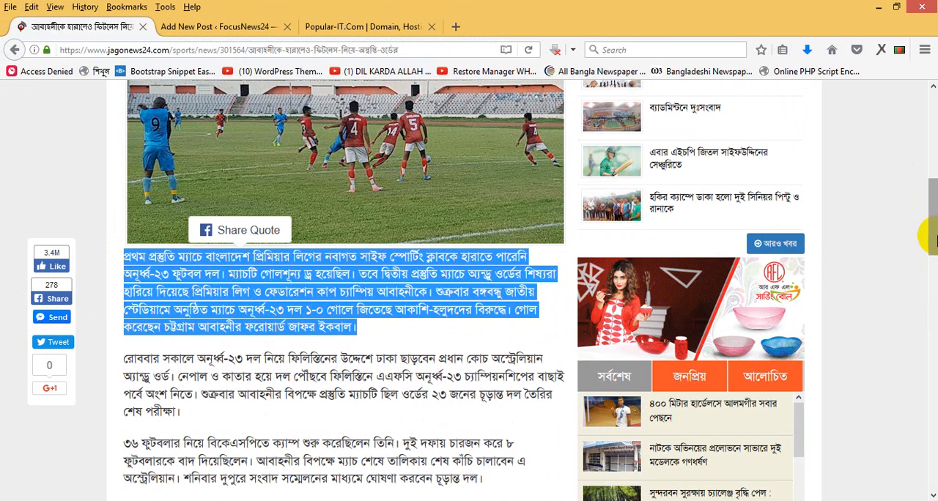
drag(932, 242, 874, 329)
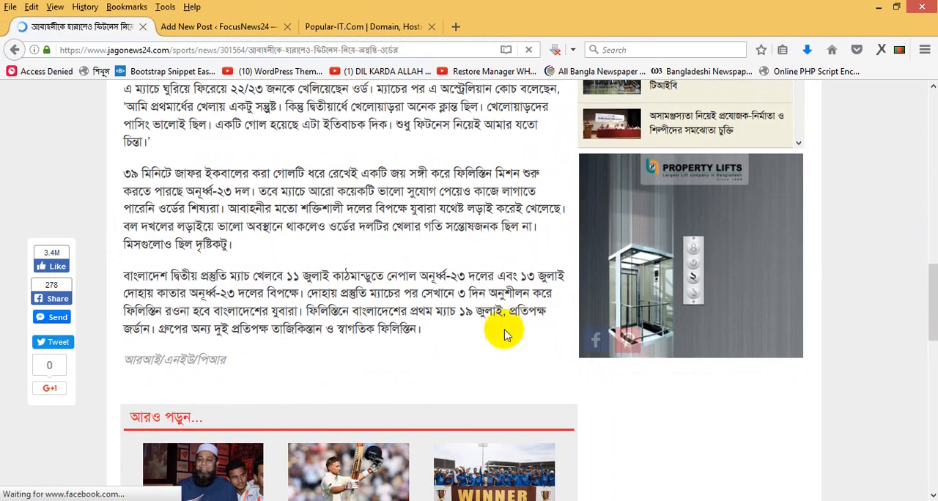
shift+click(423, 334)
right_click(425, 331)
click(447, 341)
click(264, 26)
click(292, 326)
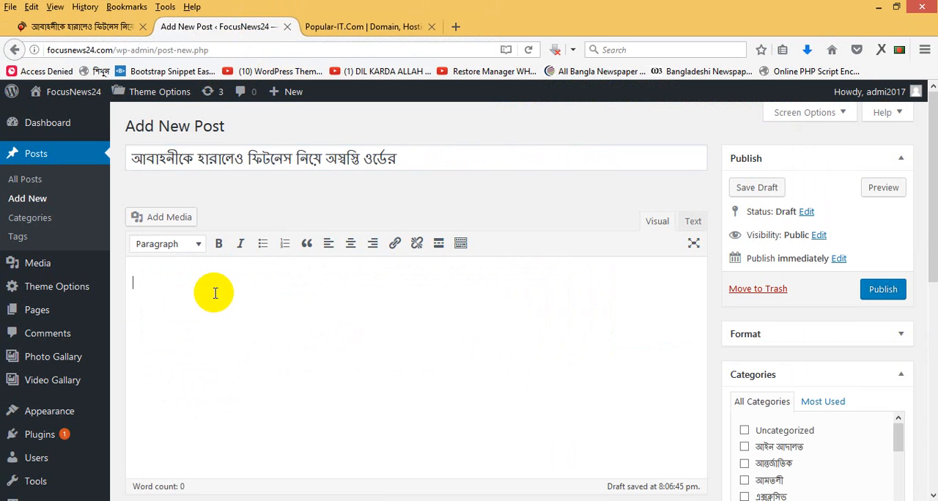
key(ctrl+v)
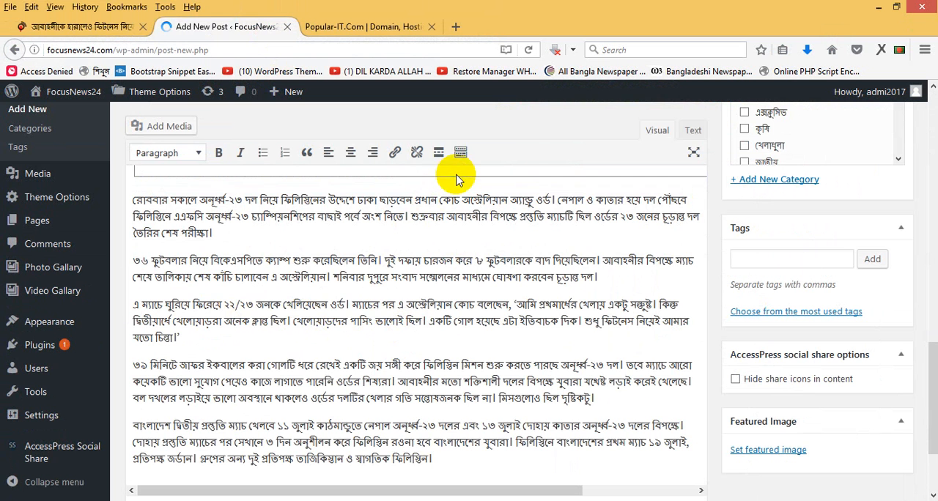
- Delete the leftover frame pasted between the first and second paragraphs of the post
key(Delete)
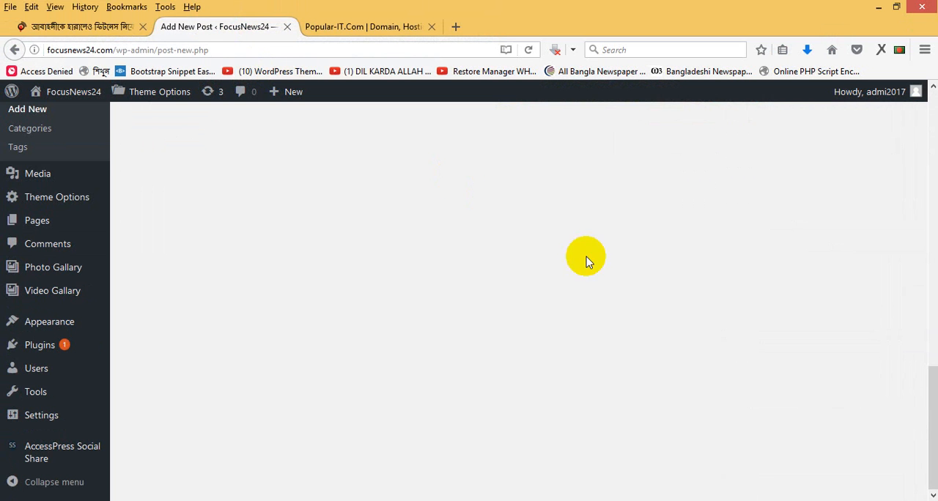
drag(934, 411, 936, 246)
scroll(934, 238, up, 3)
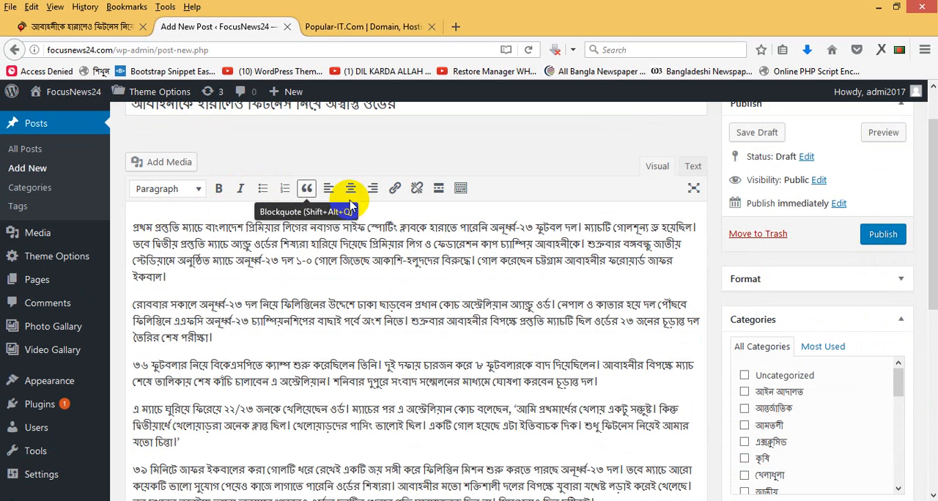
- Show the editor's additional row of formatting tools and select the post's first paragraph
click(462, 190)
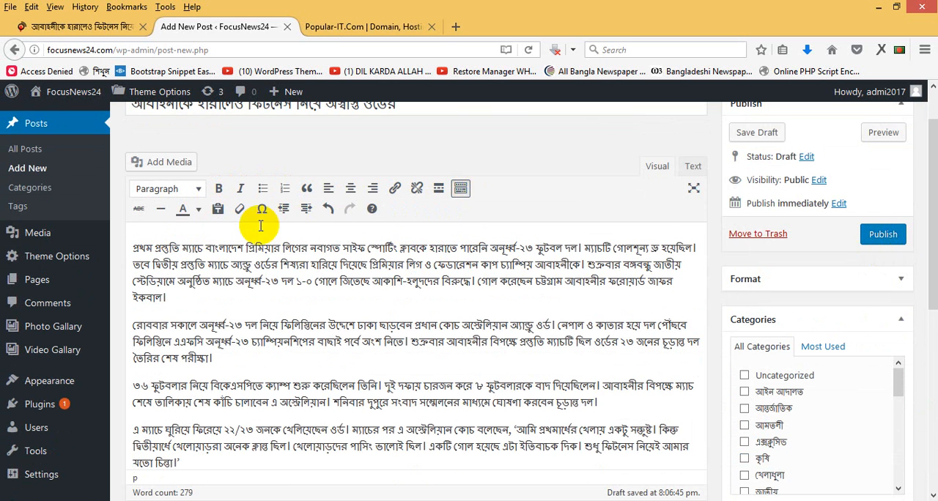
triple_click(323, 265)
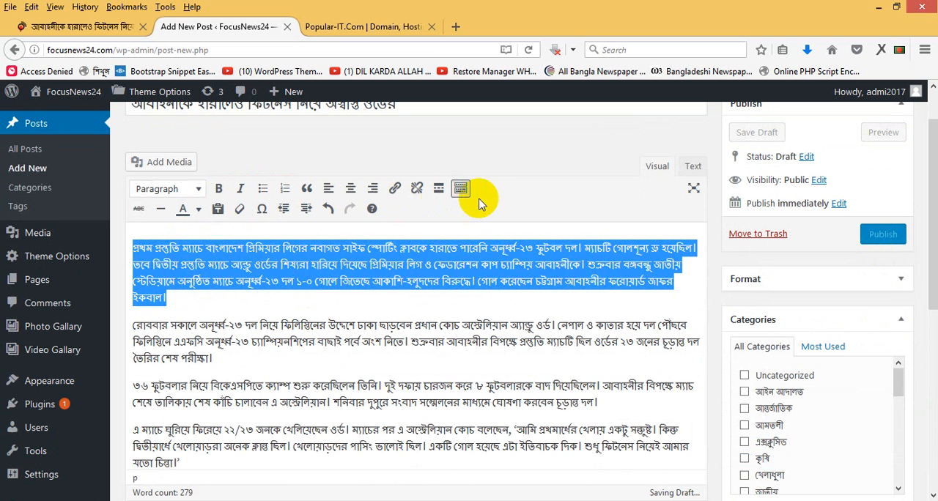
click(586, 323)
mouse_move(927, 229)
mouse_down()
mouse_move(928, 218)
mouse_move(926, 317)
mouse_move(928, 242)
mouse_up()
triple_click(412, 115)
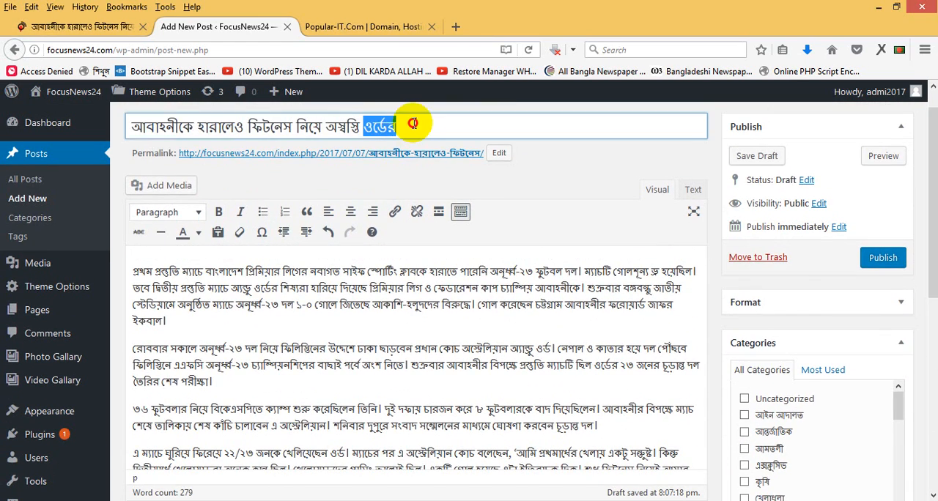
triple_click(410, 339)
triple_click(348, 310)
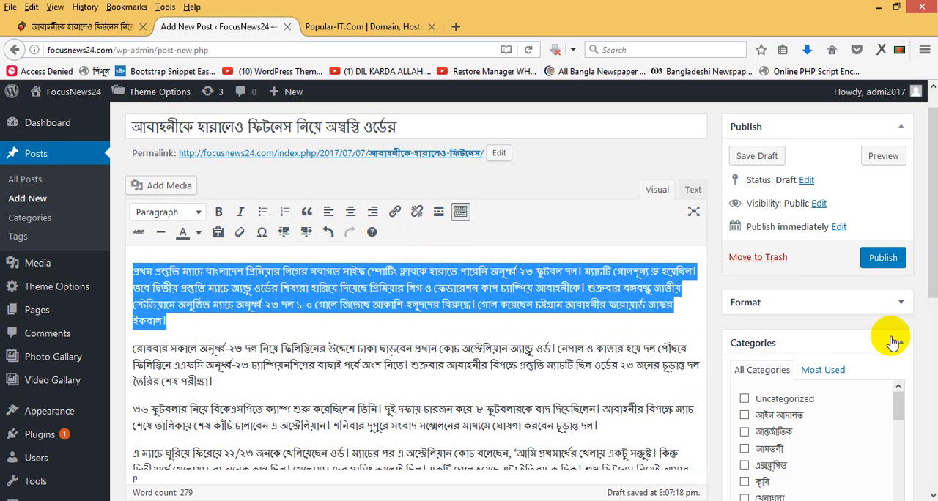
- Open the computer's file selection for uploading a new featured image for the post
drag(929, 242, 929, 435)
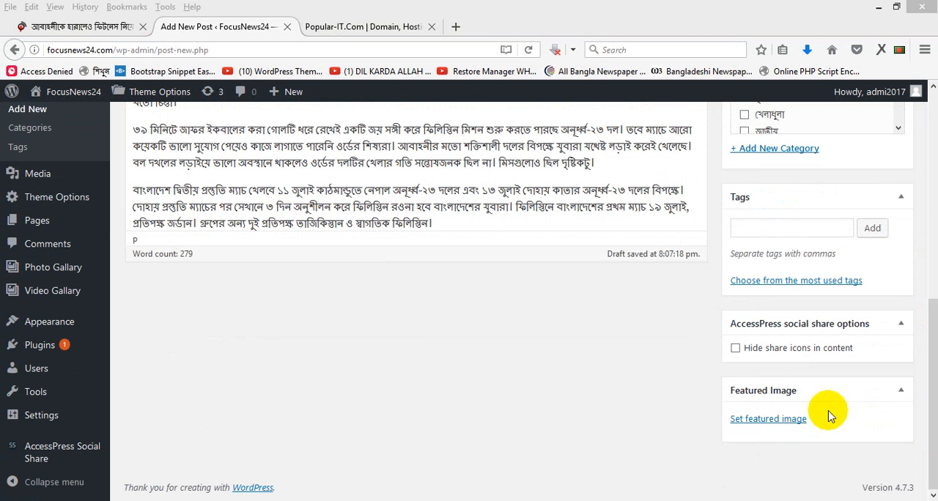
click(768, 422)
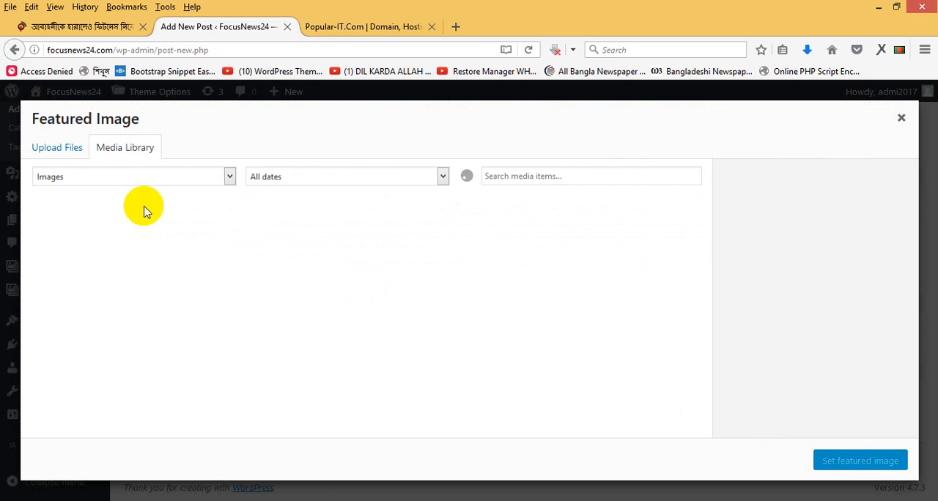
click(48, 149)
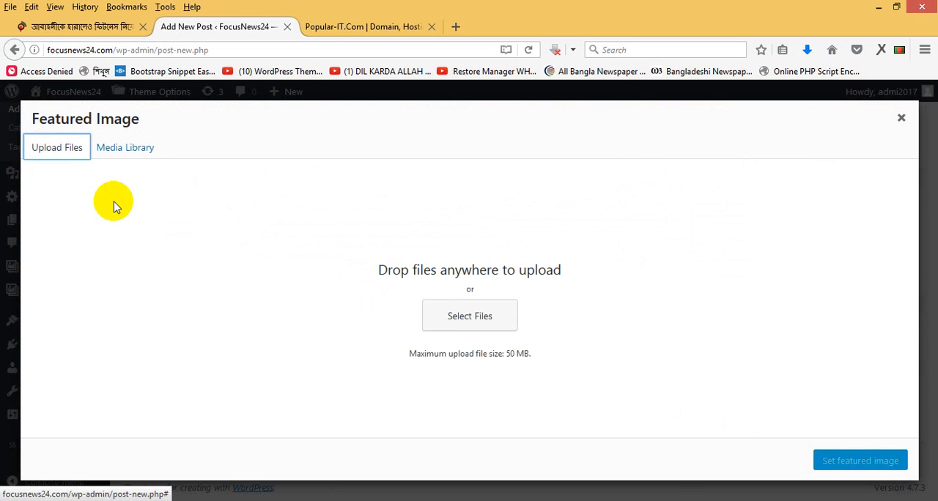
click(469, 319)
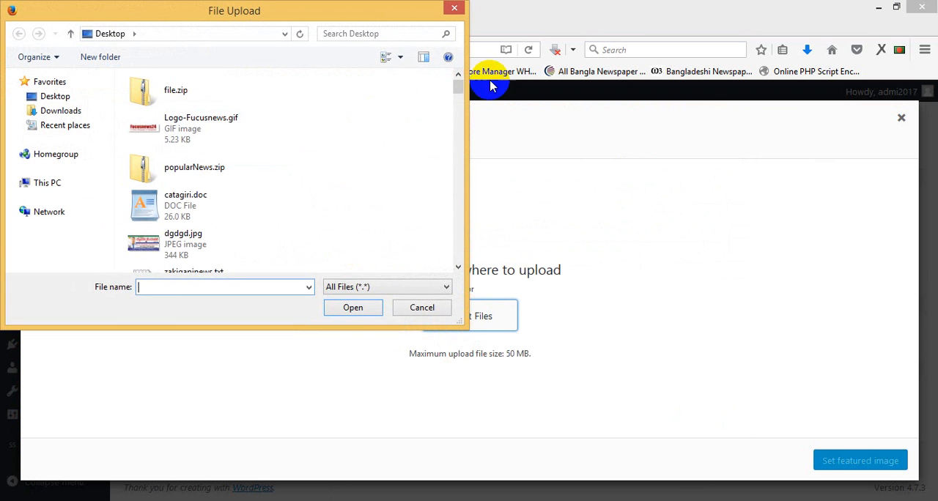
- Upload abahani-620170707200220.jpg from the desktop's news folder for use as the featured image
drag(460, 88, 459, 99)
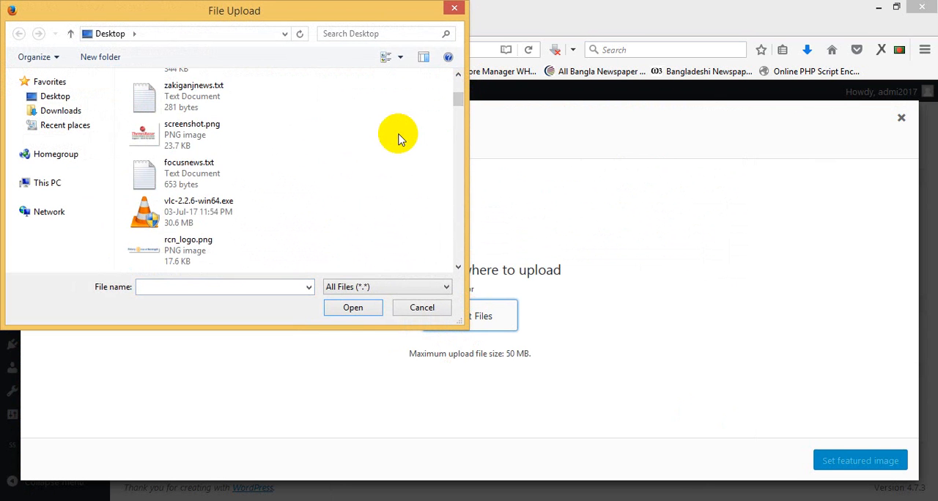
key(n)
key(n)
key(n)
key(n)
key(n)
key(n)
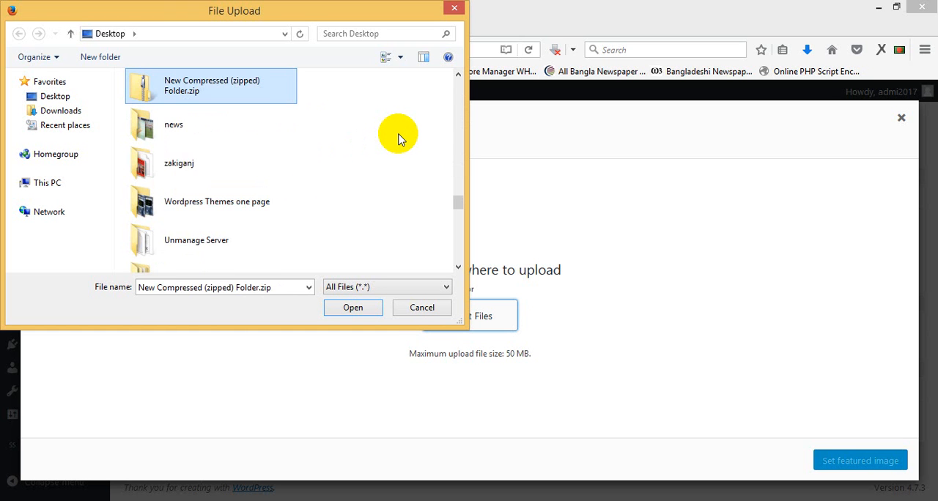
double_click(195, 130)
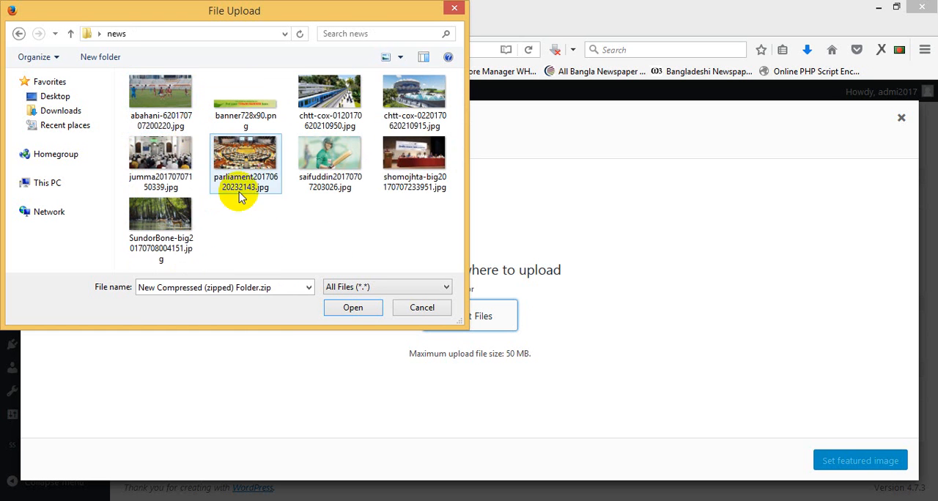
click(336, 164)
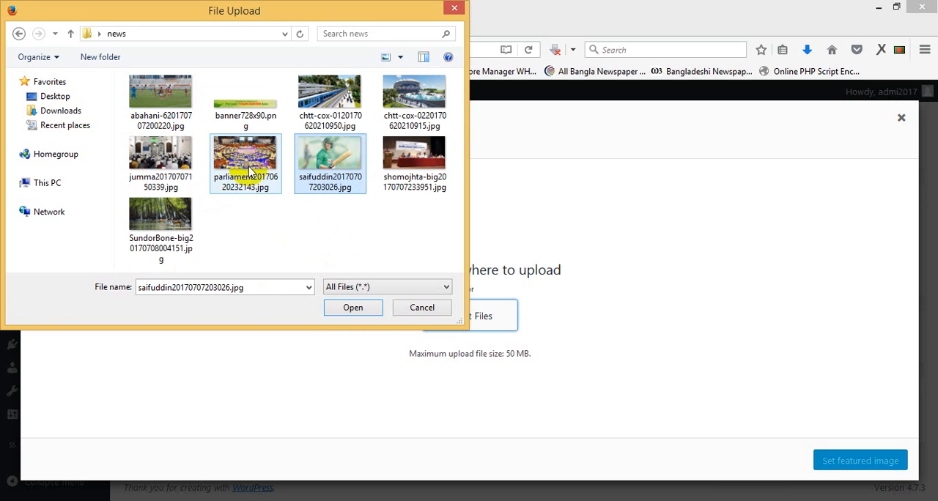
drag(200, 21, 349, 76)
click(309, 143)
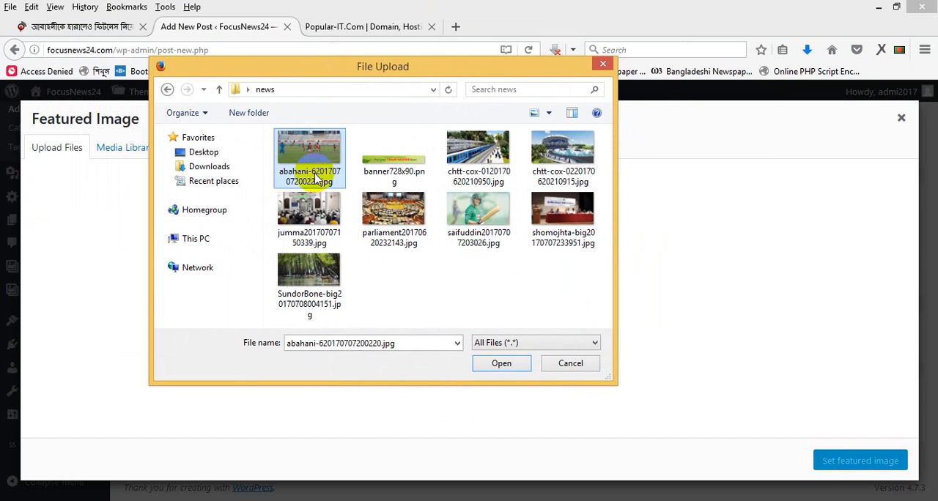
click(498, 364)
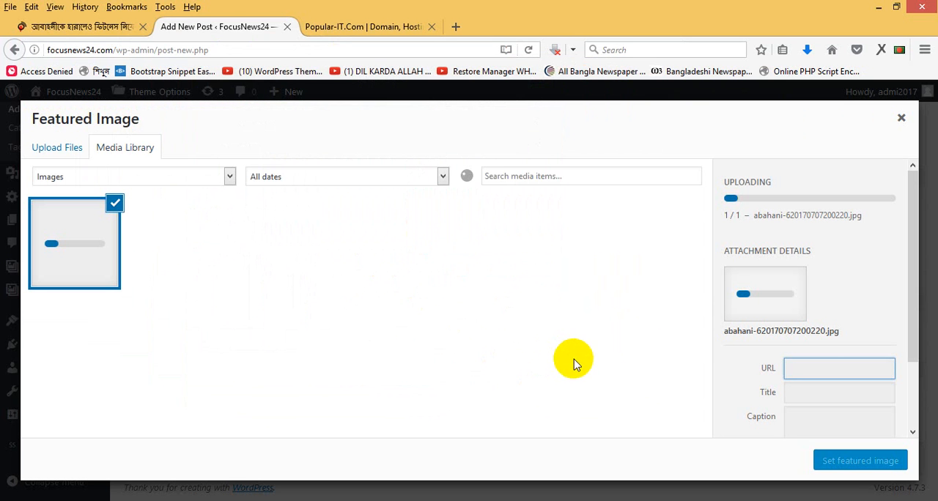
- Check the football match photo and the text below it in the jagonews24.com article for caption wording
click(82, 28)
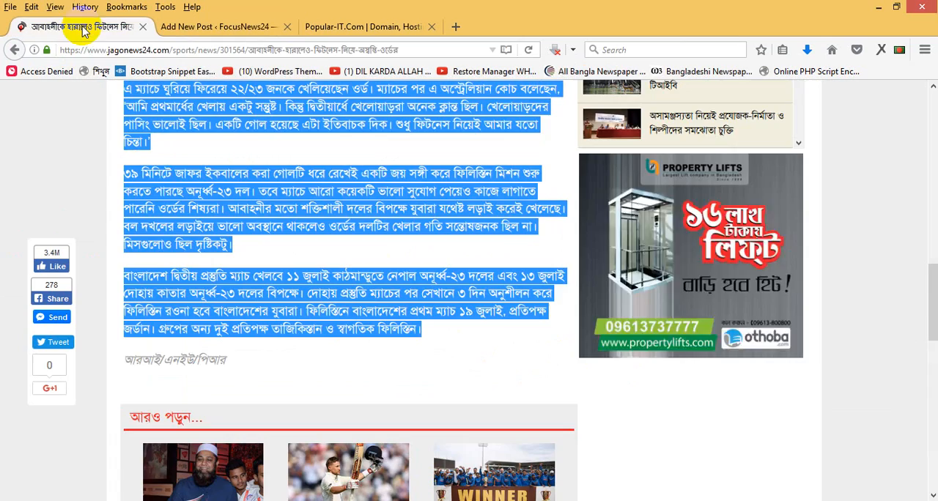
drag(929, 310, 934, 190)
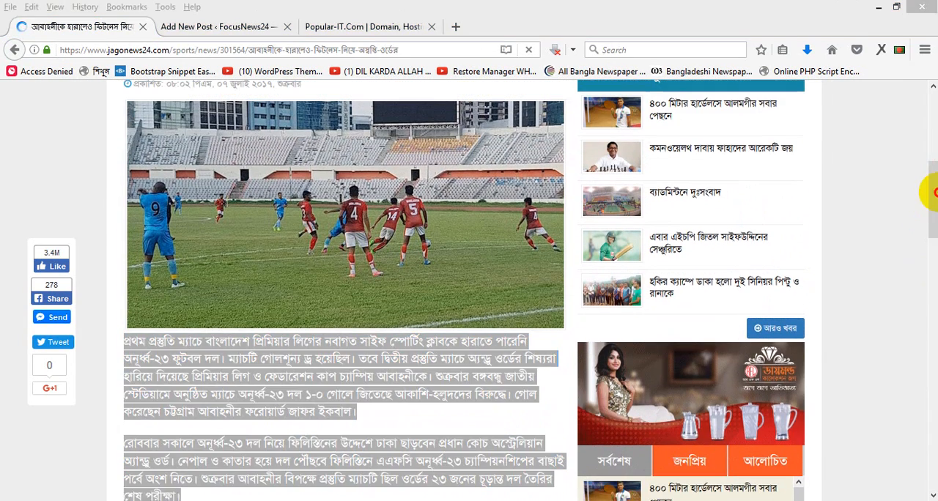
click(400, 384)
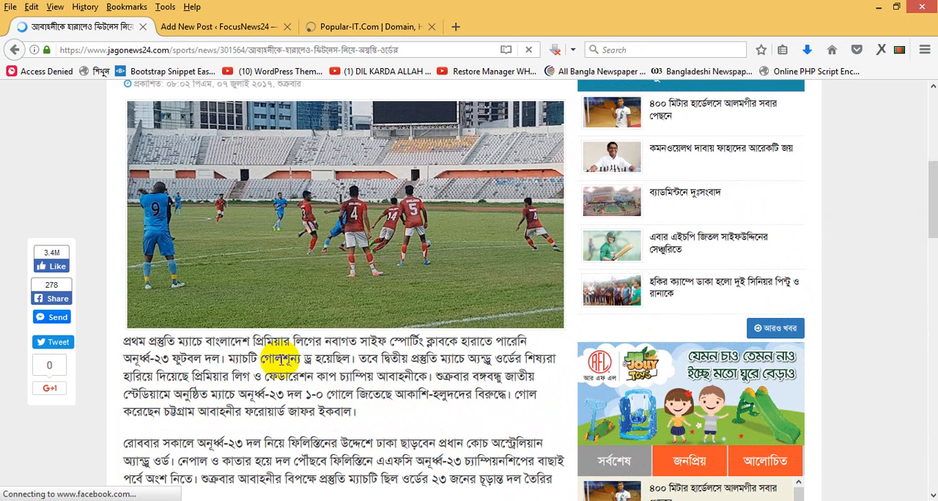
click(348, 28)
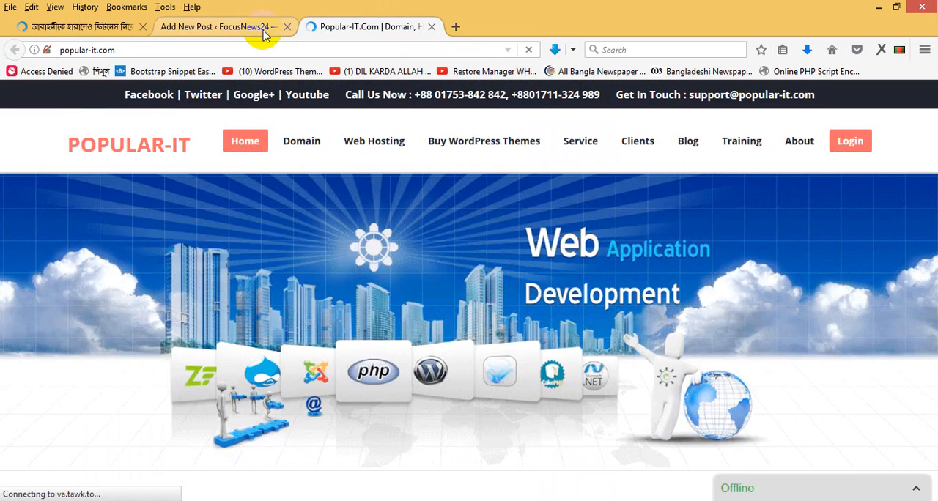
click(237, 27)
click(811, 418)
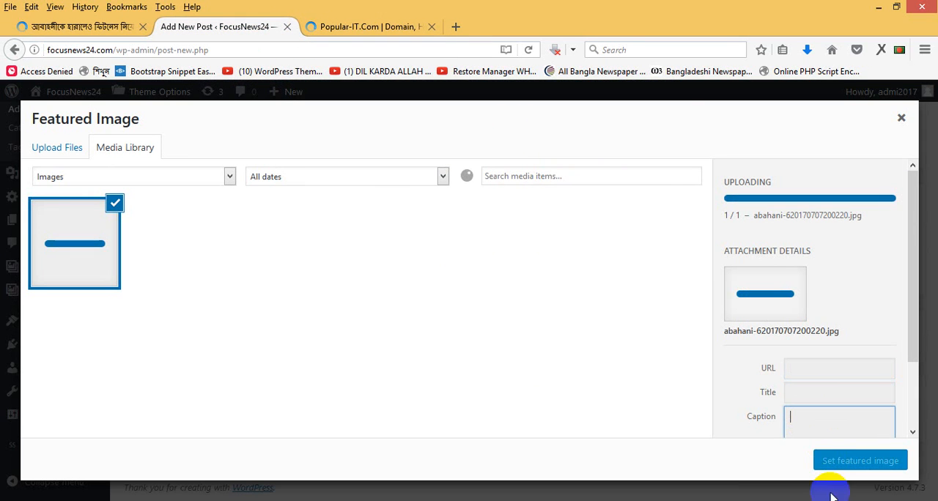
click(64, 27)
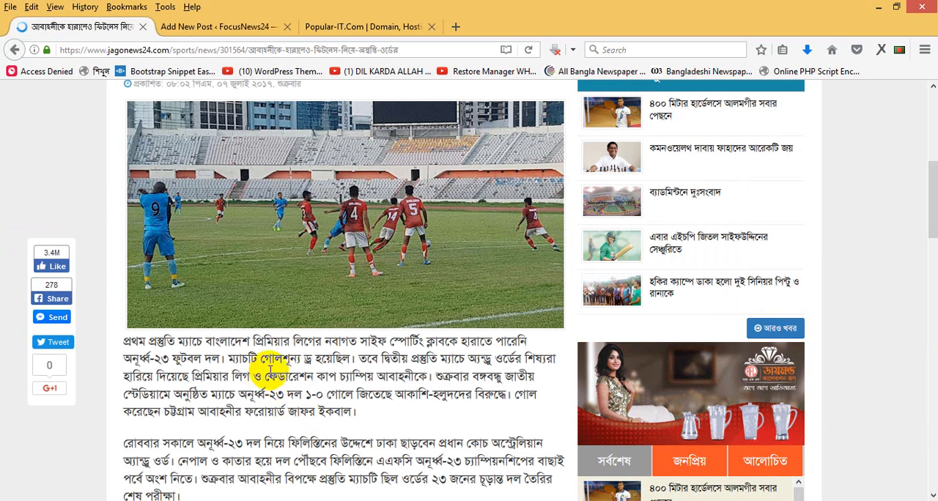
click(254, 26)
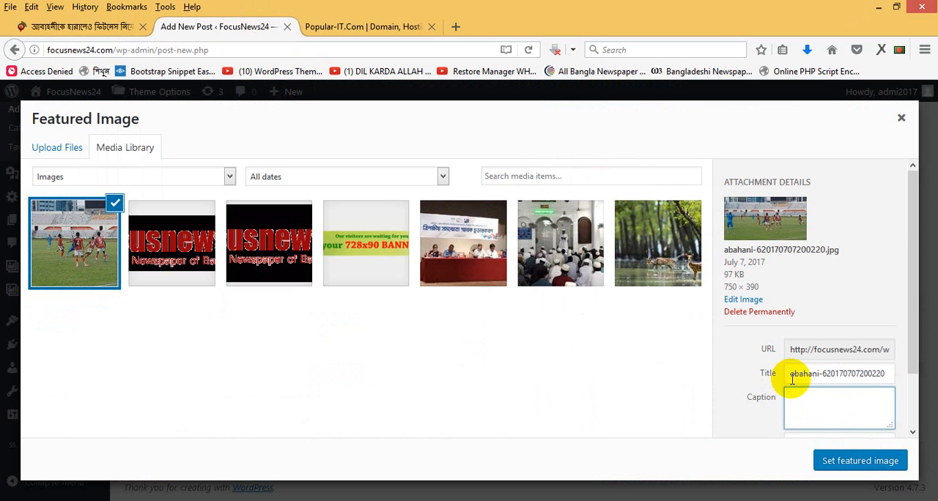
- Switch the keyboard input to Unicode, caption the uploaded match photo "ফাইল ছবি" and set it as the featured image
right_click(866, 498)
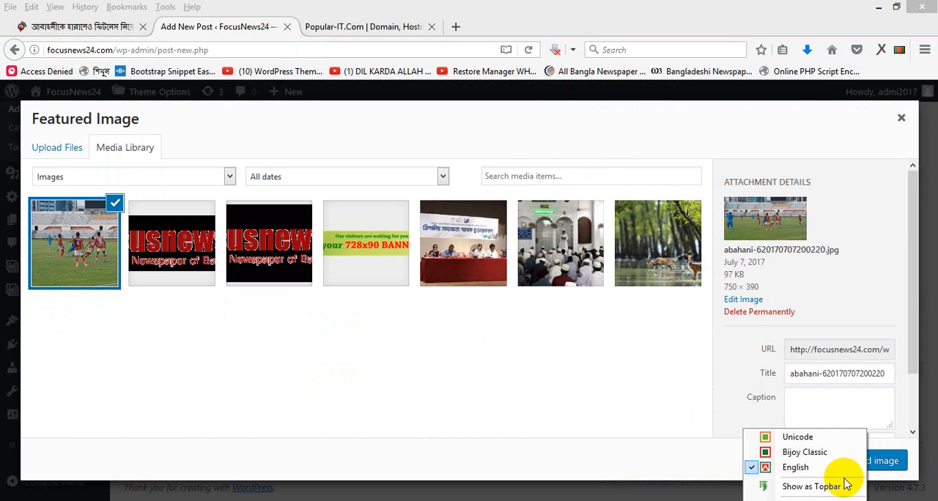
click(799, 437)
click(826, 410)
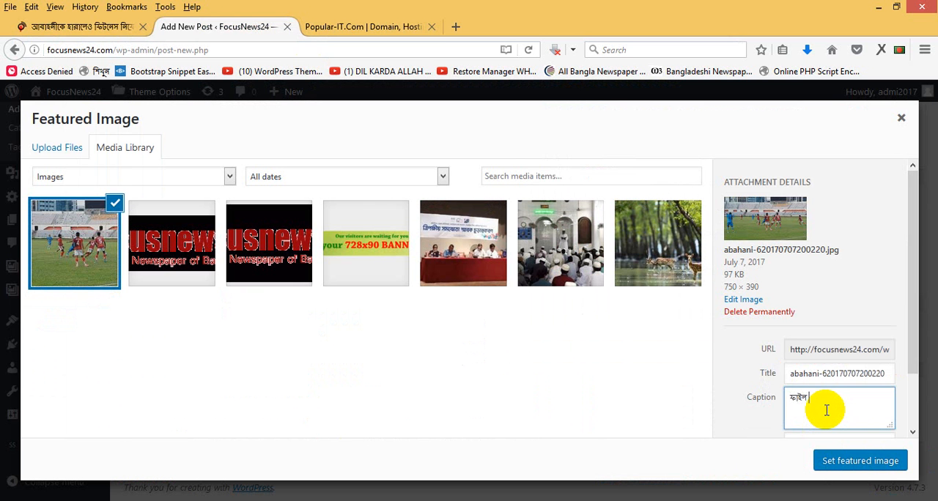
click(865, 463)
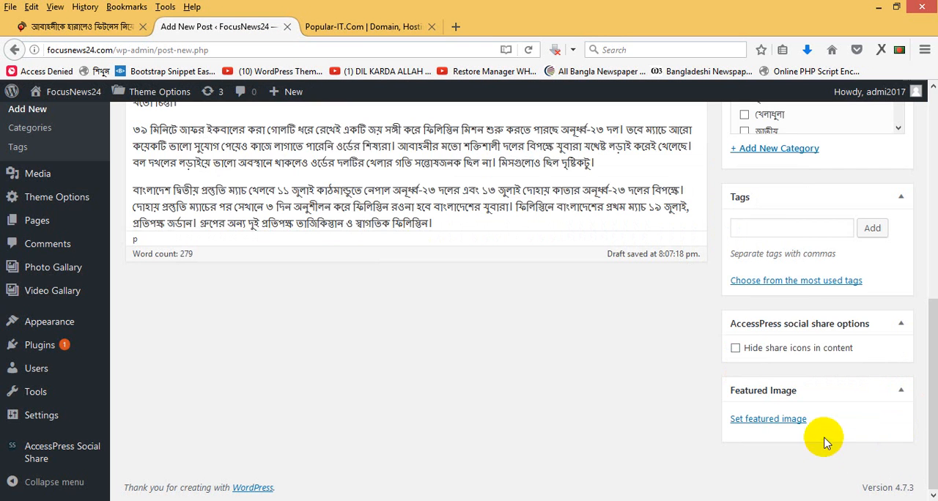
- Review the post's body text and check its featured image
drag(930, 421, 924, 282)
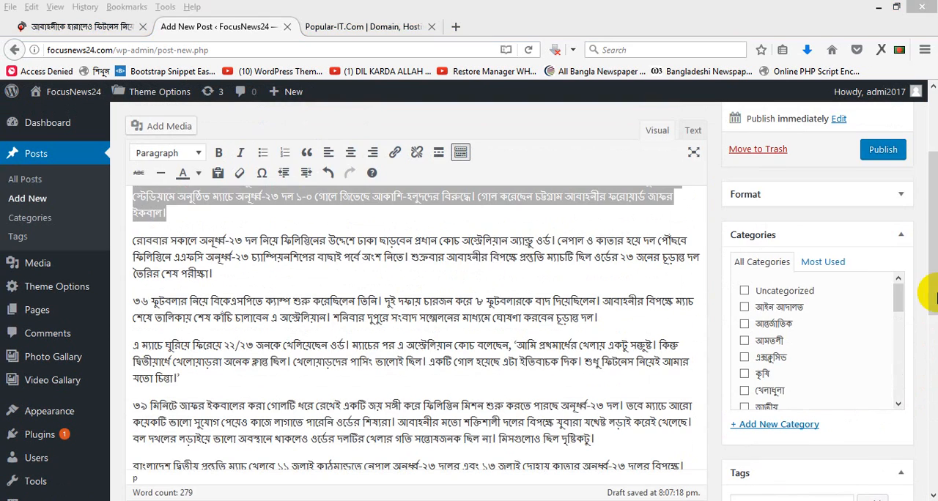
double_click(329, 257)
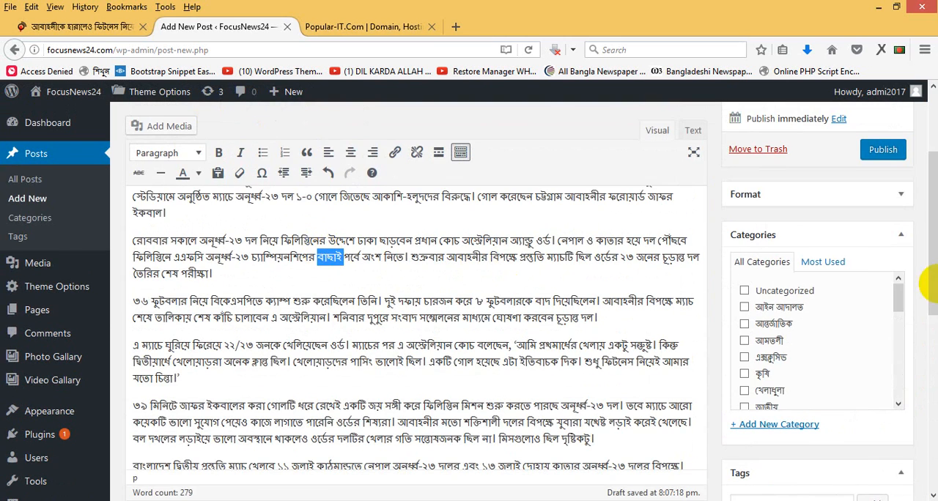
drag(932, 275, 926, 252)
click(446, 350)
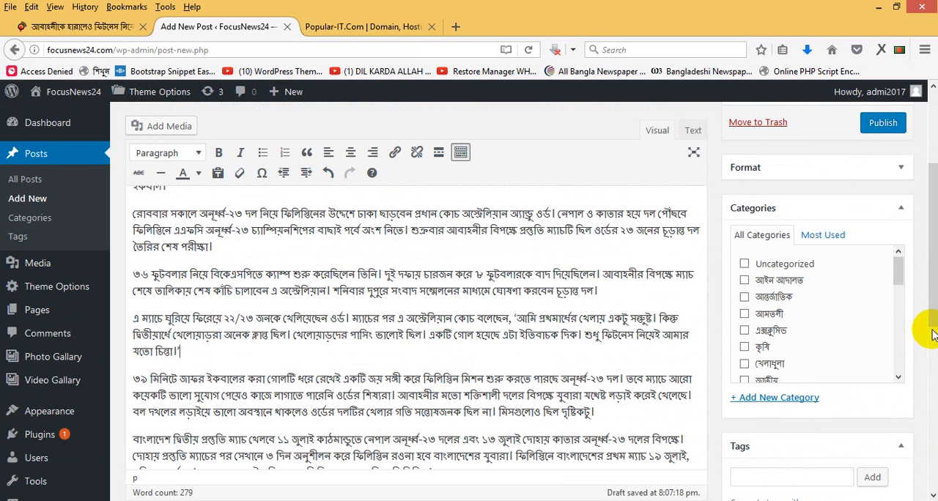
drag(932, 317, 932, 335)
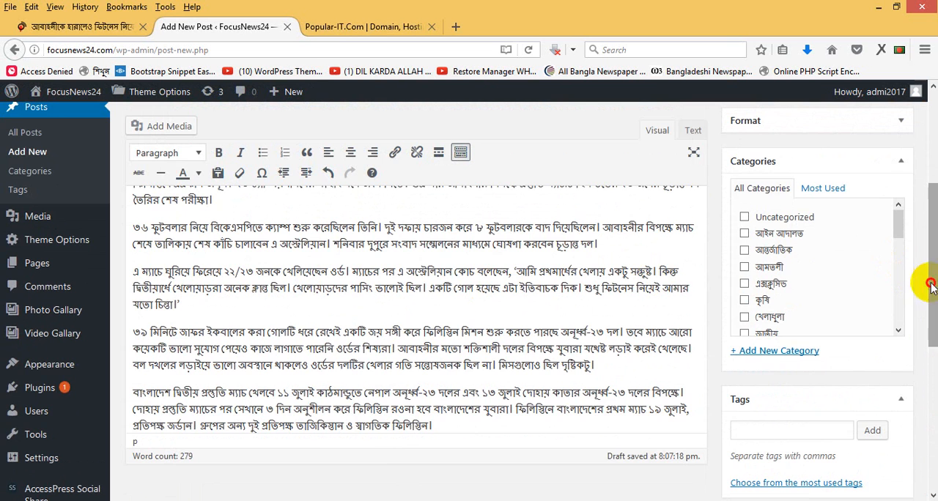
drag(927, 256, 928, 185)
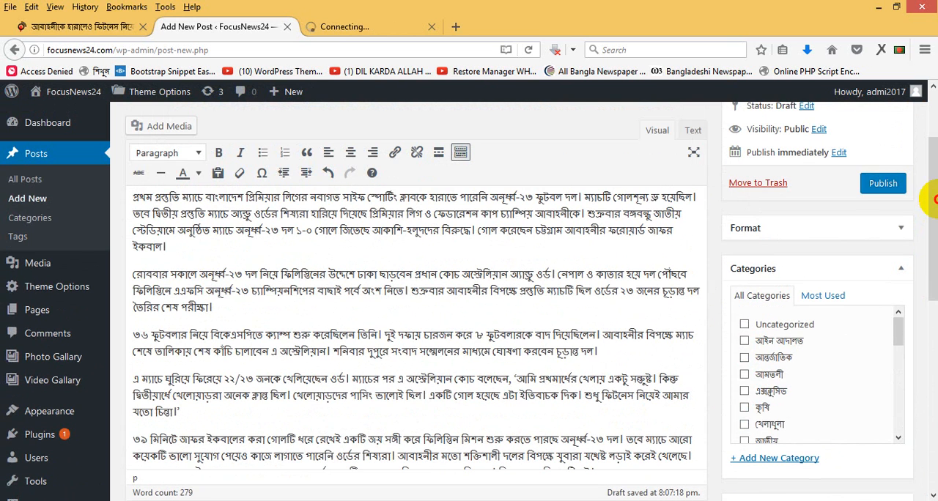
double_click(164, 212)
drag(929, 328, 931, 423)
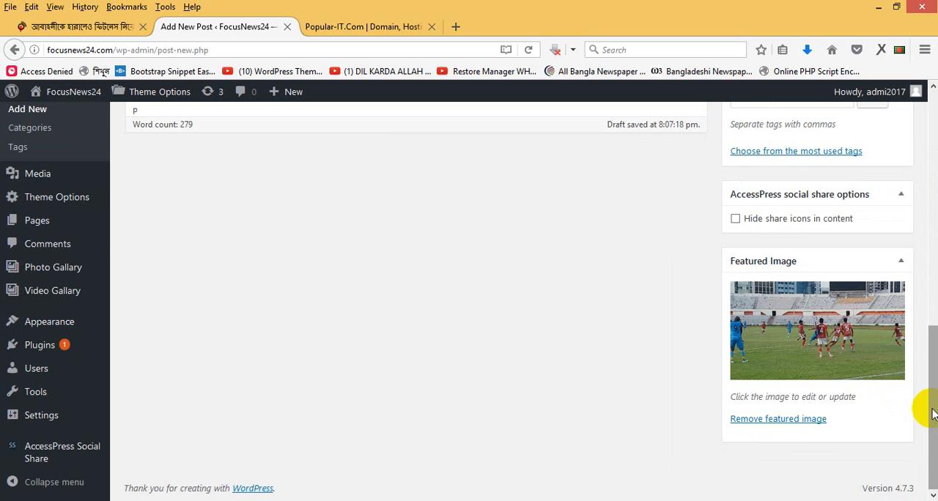
- Place the cursor before the paragraph starting "৩৯ মিনিটে" and upload saifuddin20170707203026.jpg as media for the post
drag(927, 380, 928, 203)
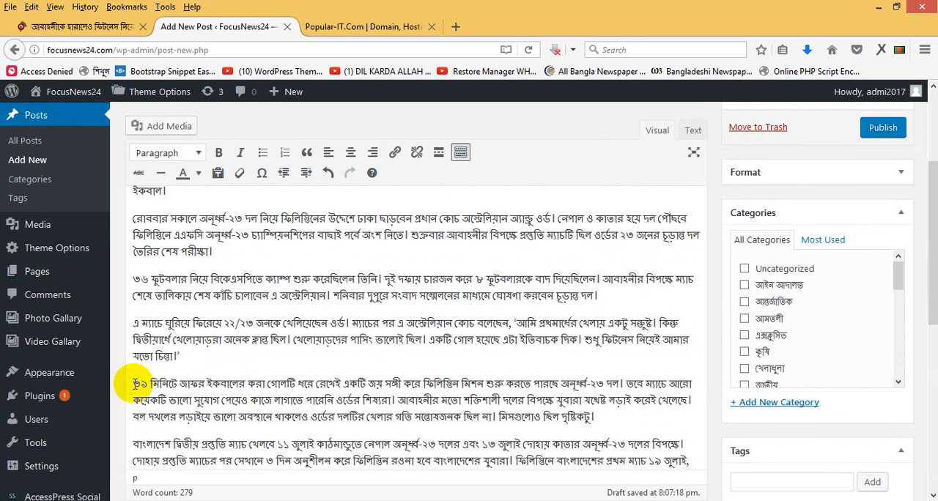
click(167, 132)
click(196, 150)
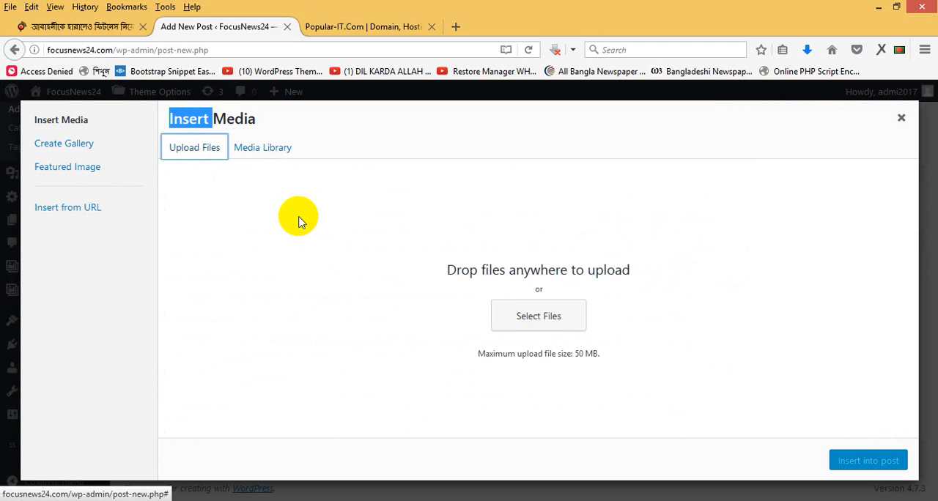
click(521, 316)
click(491, 242)
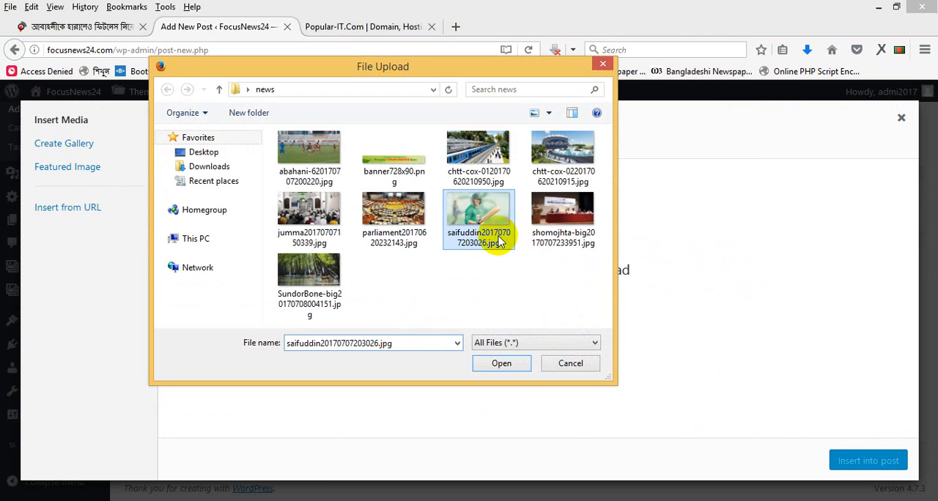
click(518, 361)
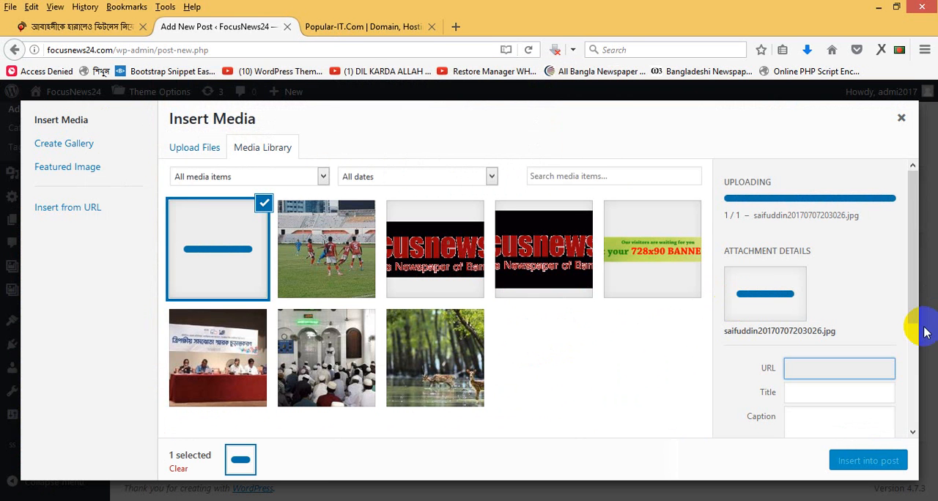
- Set the uploaded cricketer photo's alignment to Right and insert it into the post
drag(916, 293, 912, 422)
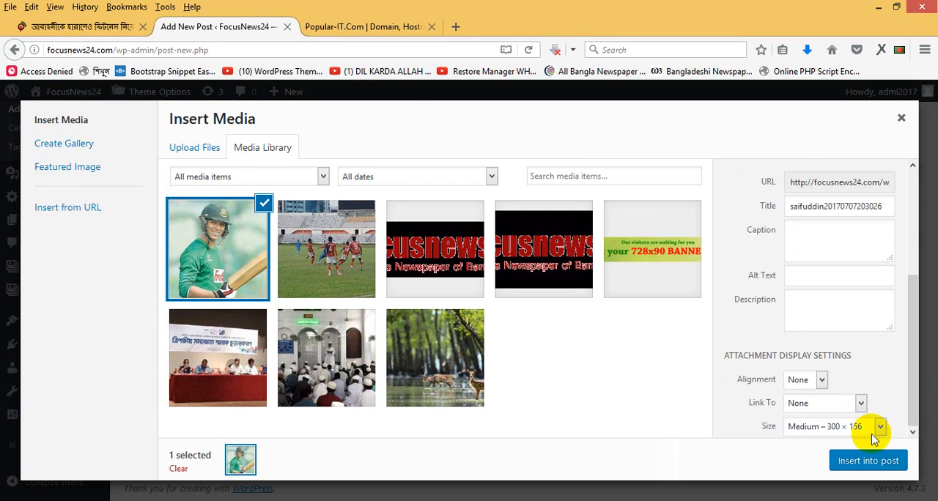
click(820, 379)
click(796, 418)
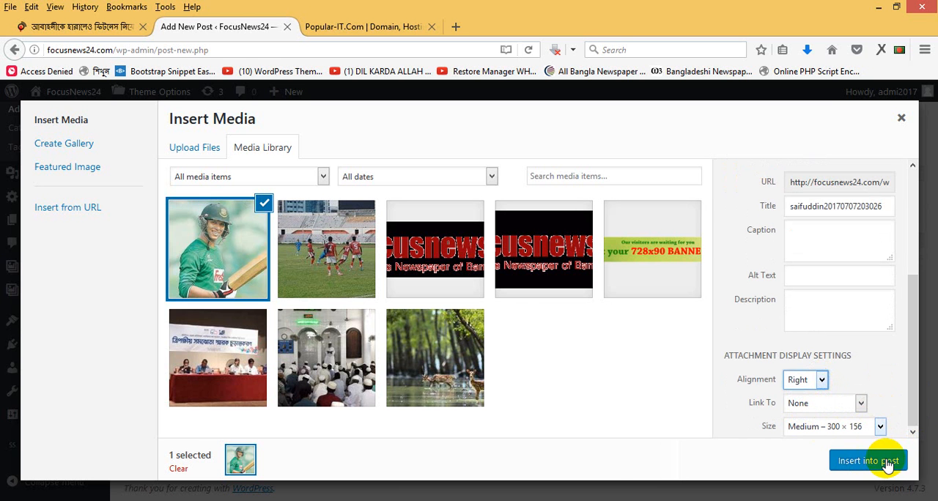
click(883, 461)
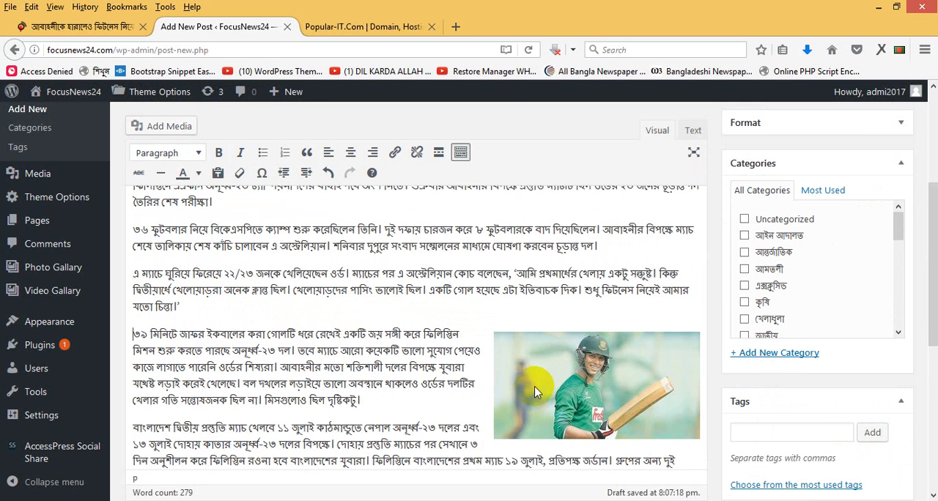
drag(933, 311, 932, 287)
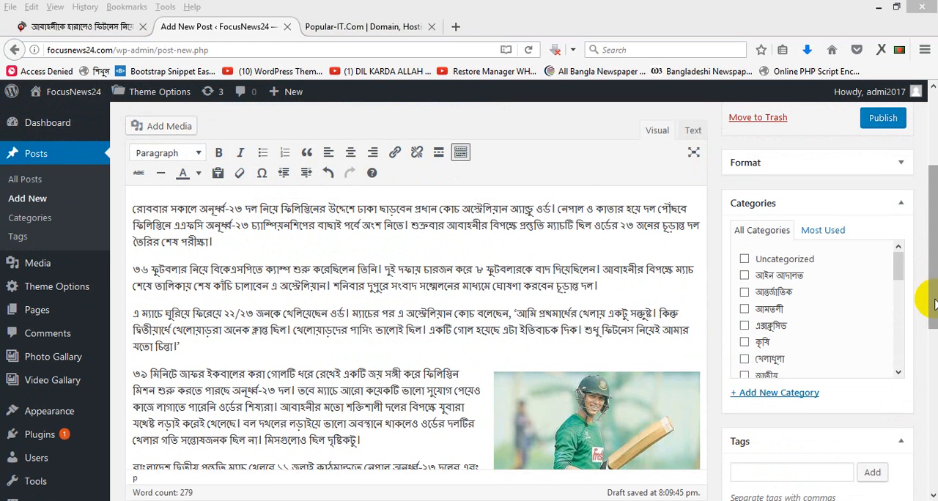
drag(933, 299, 929, 263)
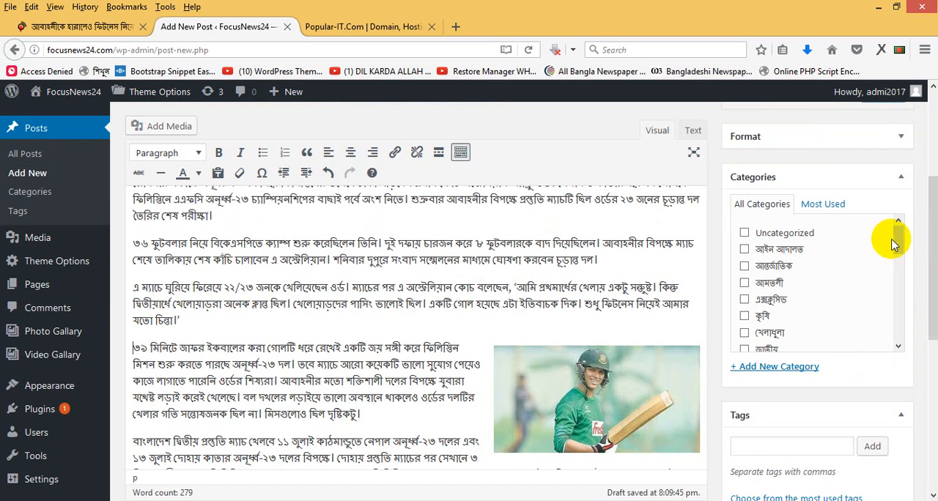
- Assign the post to the এক্সক্লুসিভ and খেলাধুলা categories
drag(894, 243, 895, 245)
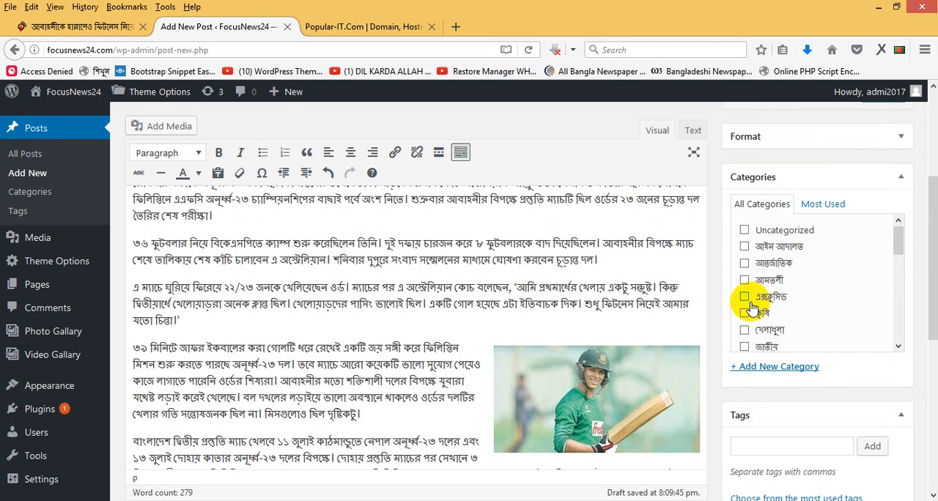
click(745, 248)
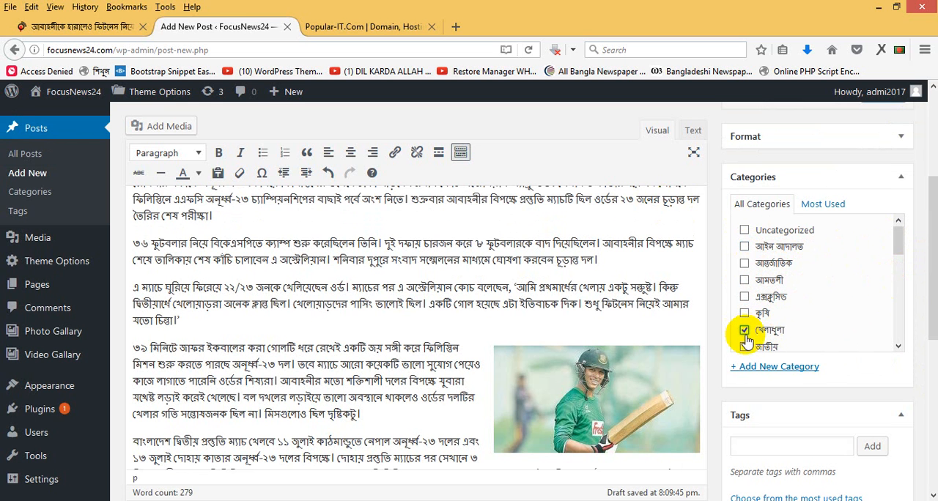
click(744, 299)
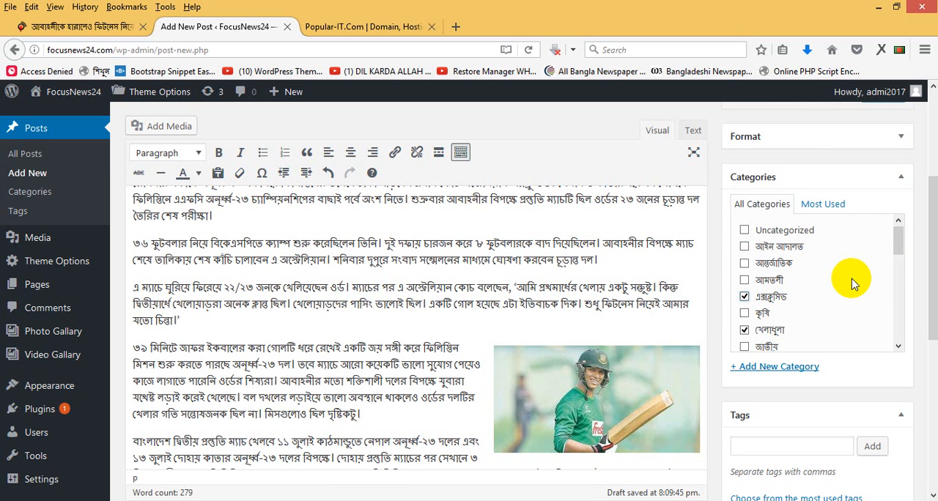
- Publish the news post
drag(925, 234, 934, 192)
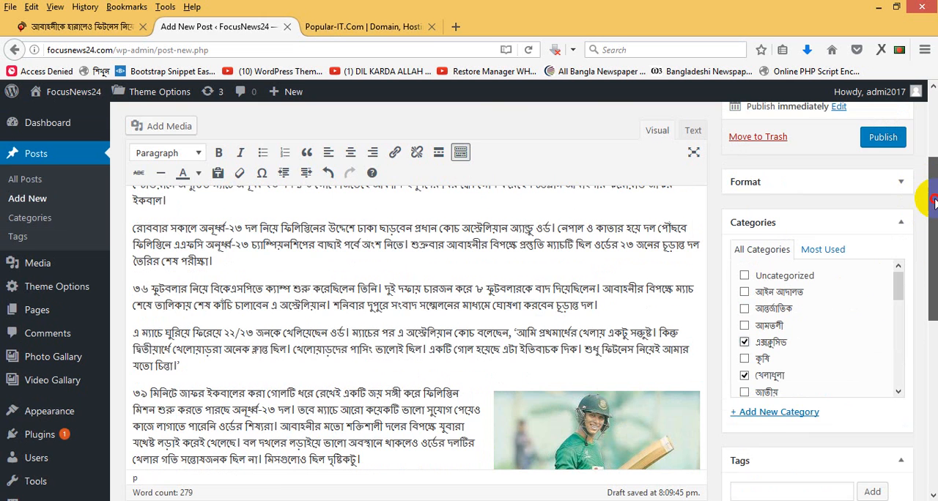
drag(930, 209, 934, 165)
click(883, 242)
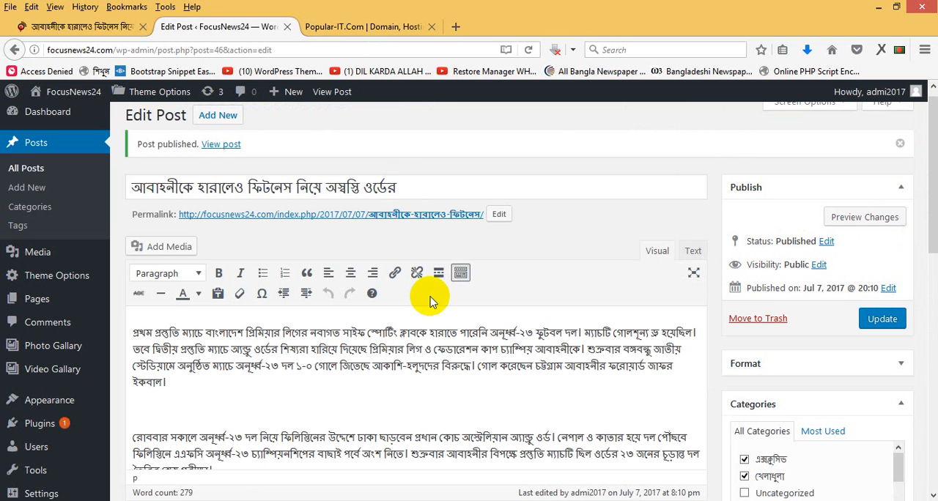
click(320, 361)
triple_click(321, 361)
triple_click(282, 188)
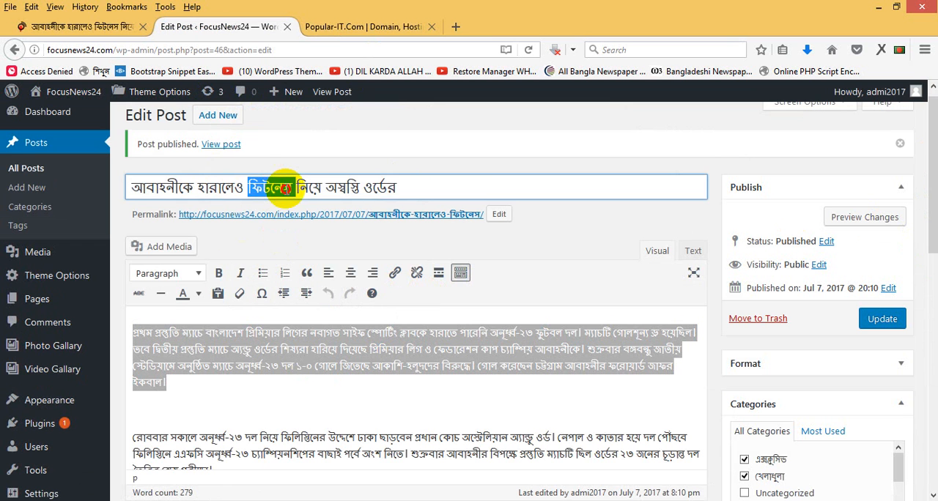
click(295, 189)
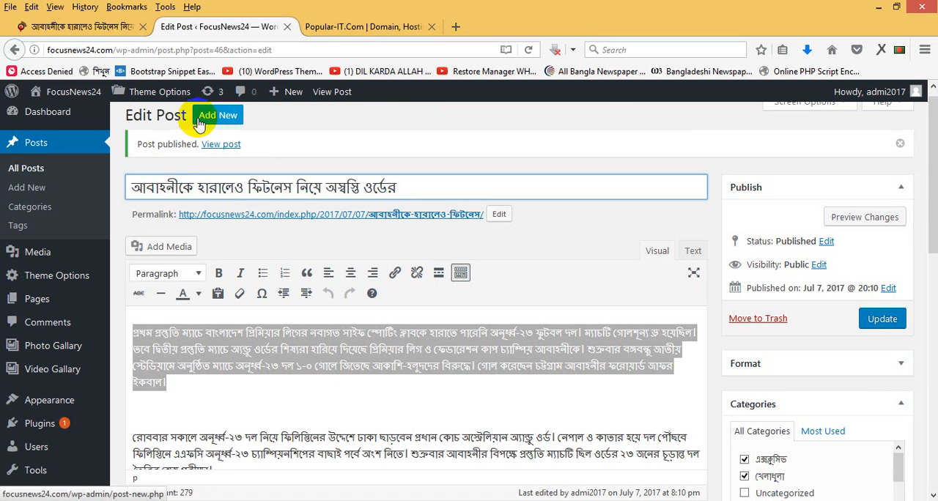
triple_click(301, 188)
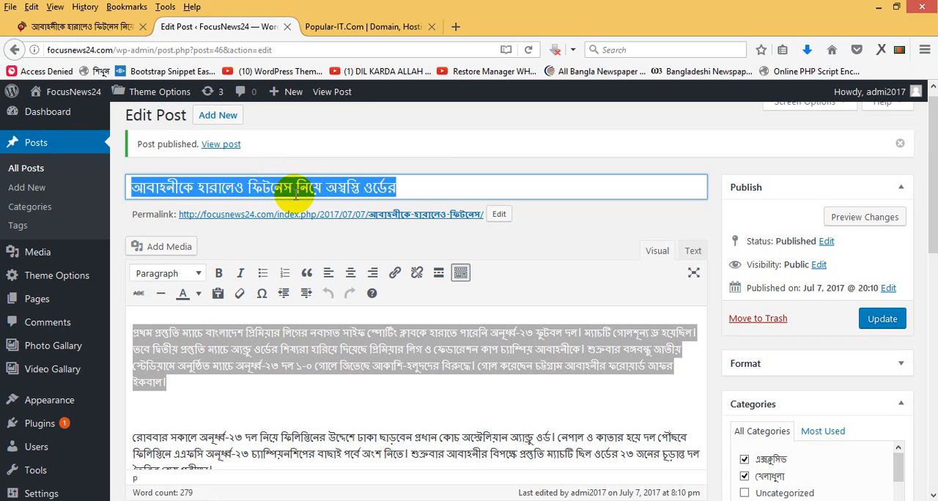
click(348, 380)
- Start another blank post and open the focusnews24.com homepage in a new browser tab
click(214, 118)
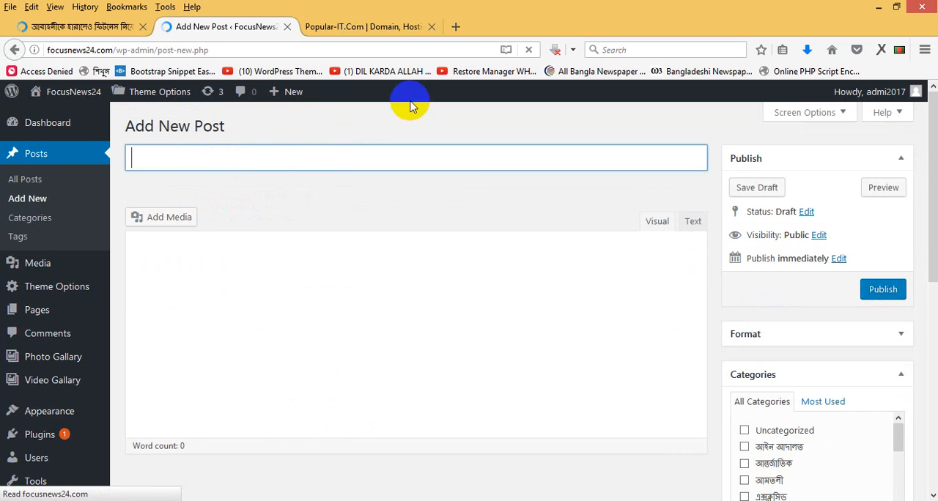
click(461, 30)
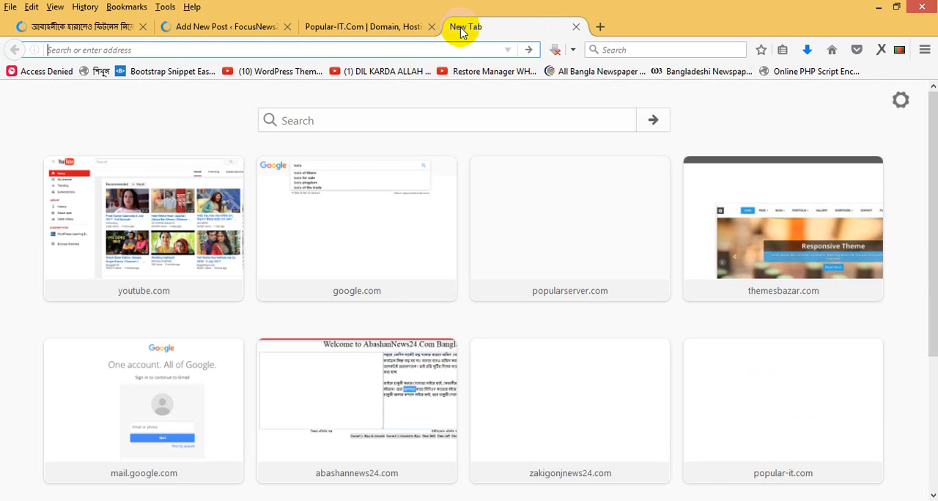
text(ভ)
key(Escape)
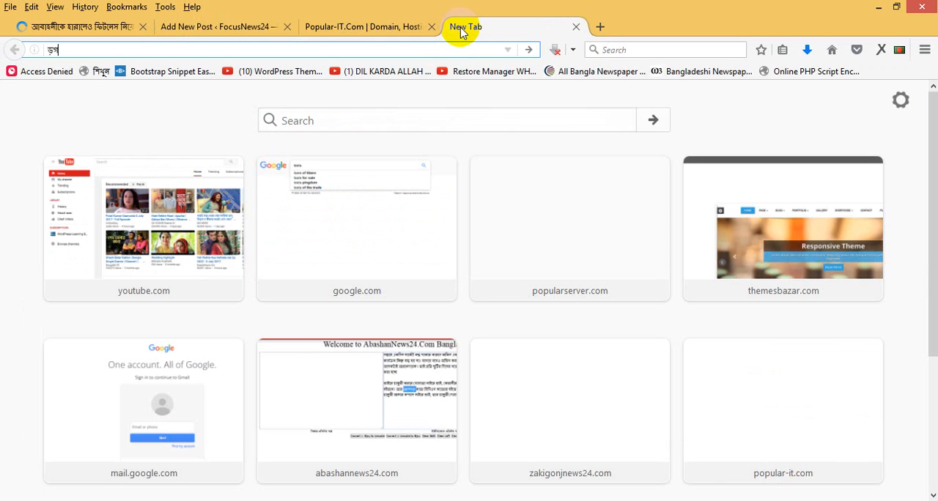
text(focusnews24.com/)
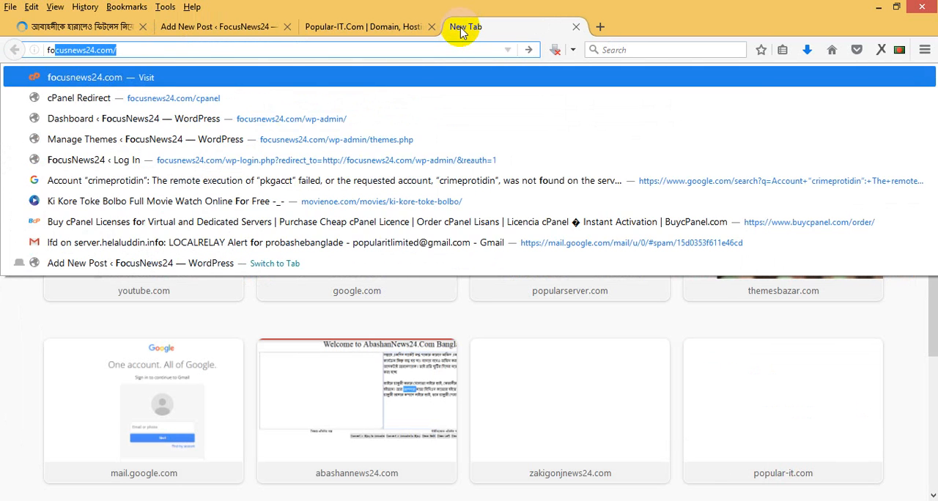
key(Return)
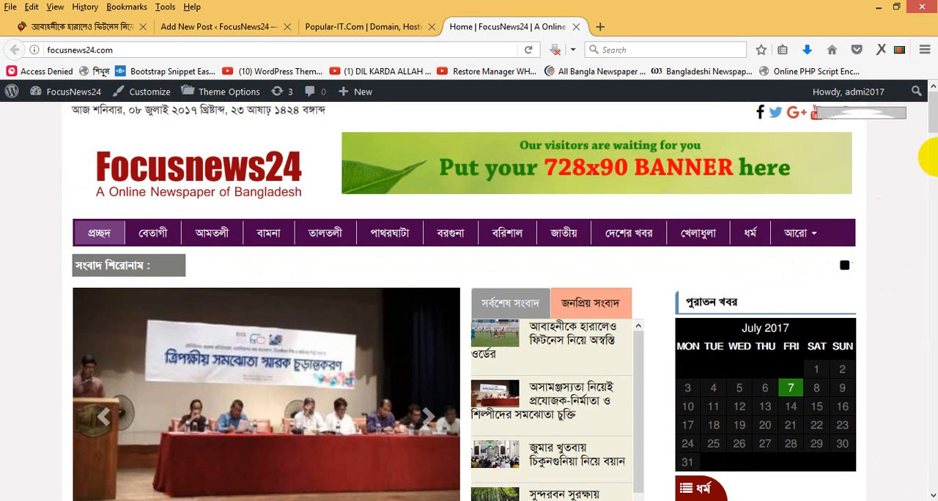
- Check how the published post appears on the homepage and open it from the latest news list
drag(931, 106, 932, 158)
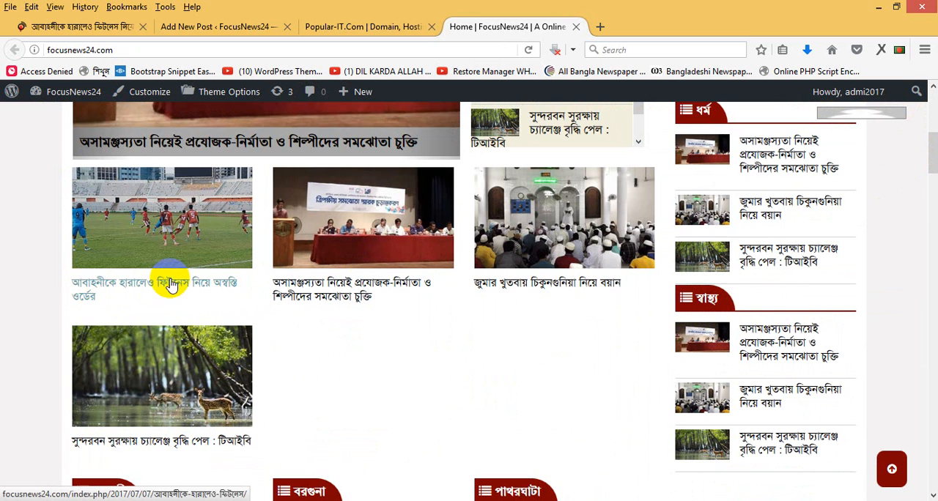
drag(927, 147, 932, 116)
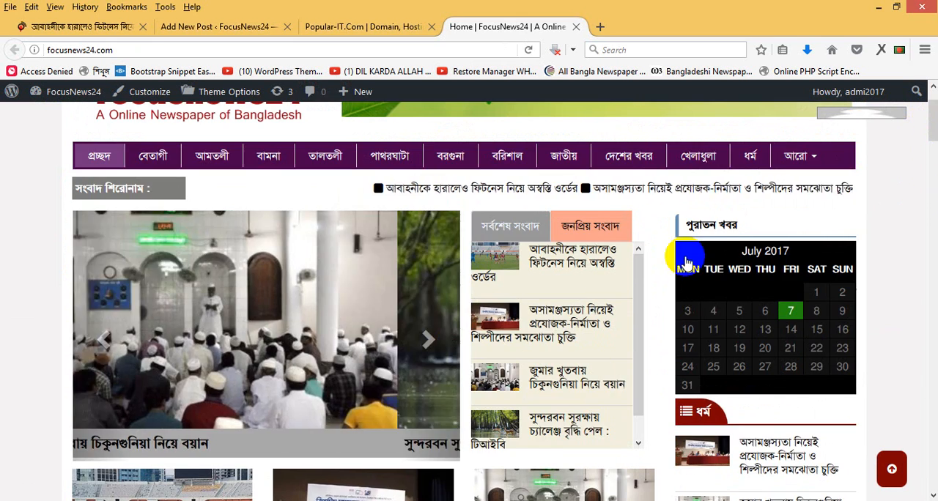
click(571, 263)
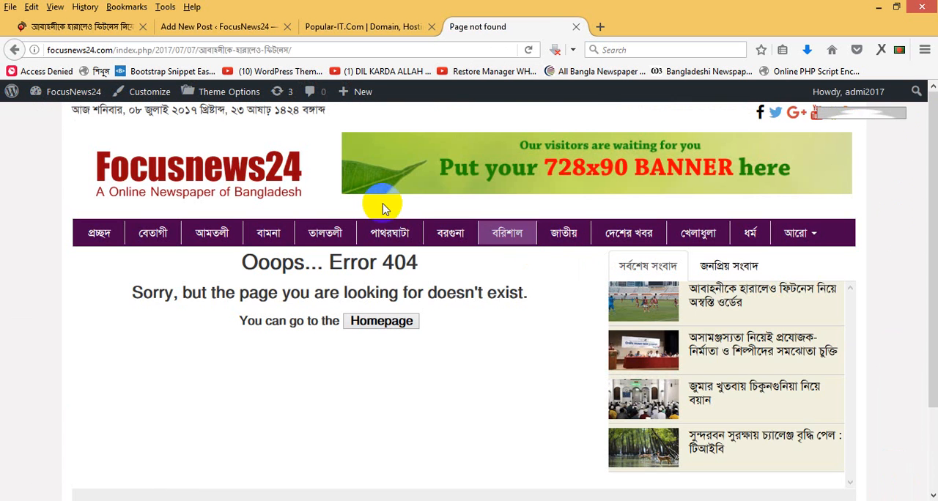
- Change the site's permalink structure to Post name and save the settings
click(375, 29)
click(245, 28)
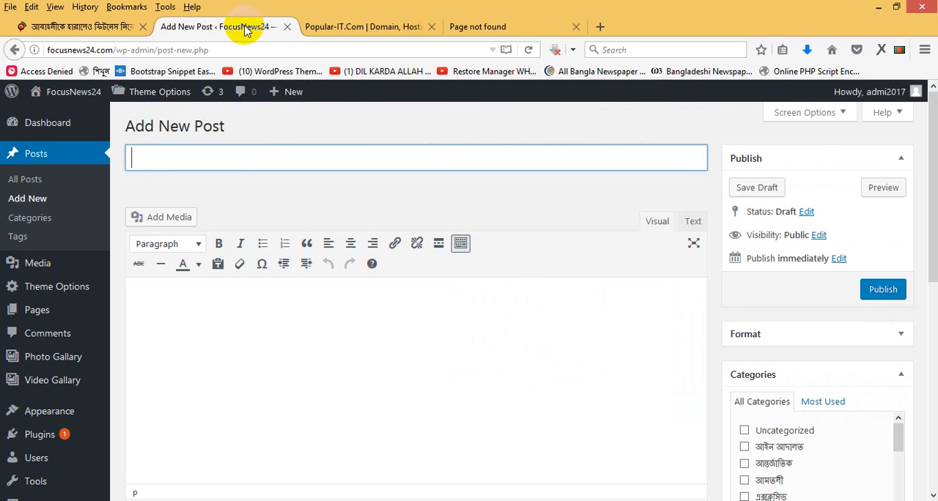
drag(930, 229, 931, 425)
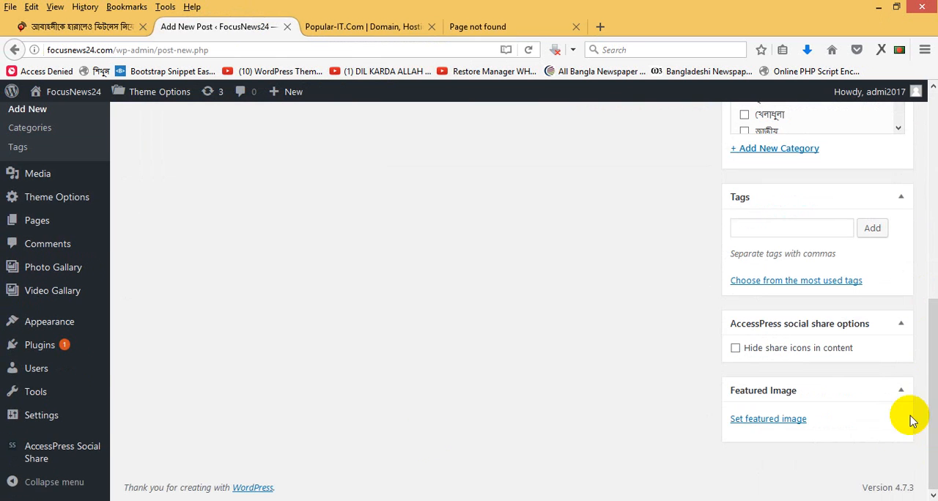
mouse_move(27, 423)
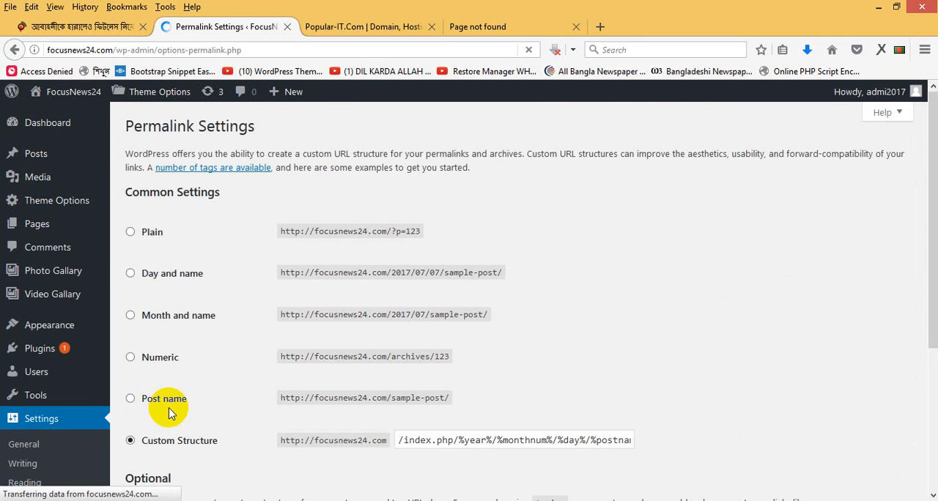
click(162, 399)
scroll(923, 331, down, 5)
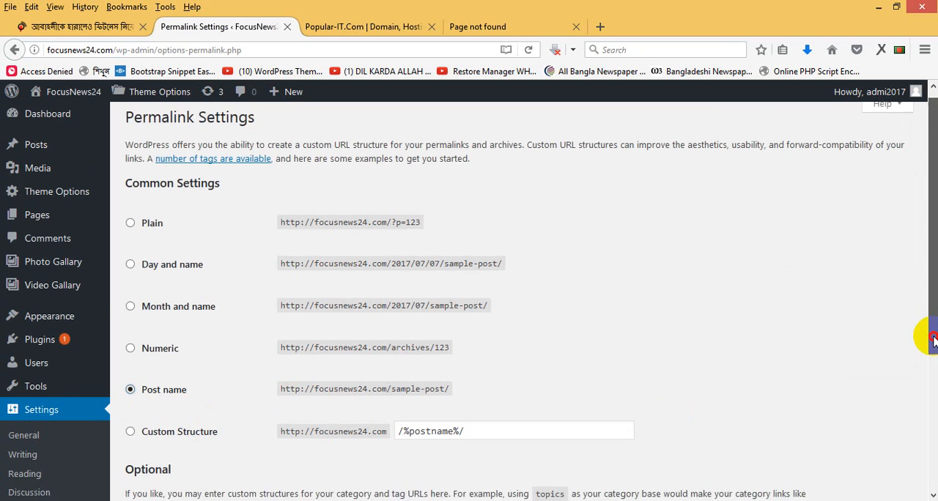
click(145, 446)
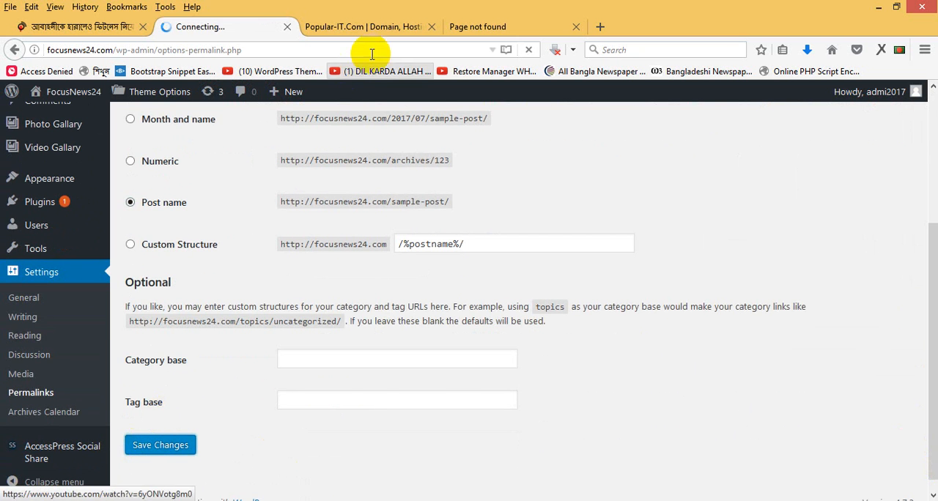
- Reload the post's old address without index.php, open the post from the latest news list and review its page
click(477, 27)
click(284, 51)
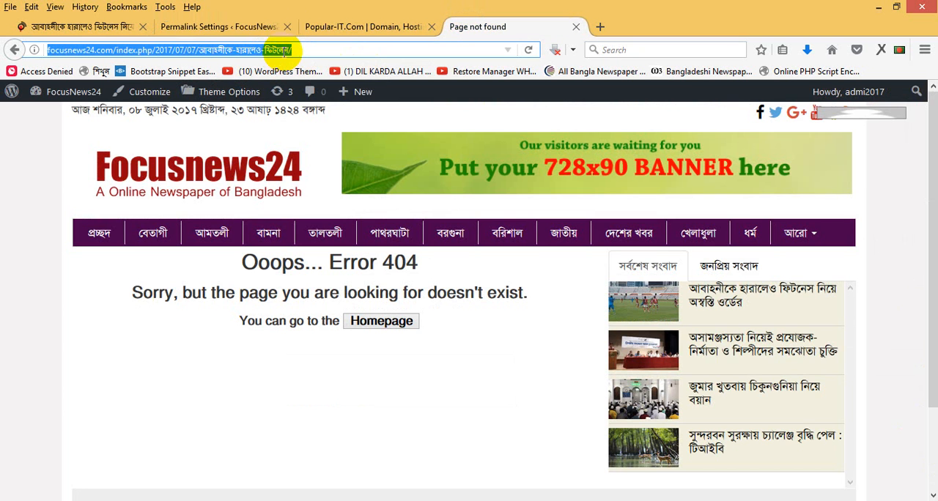
key(Return)
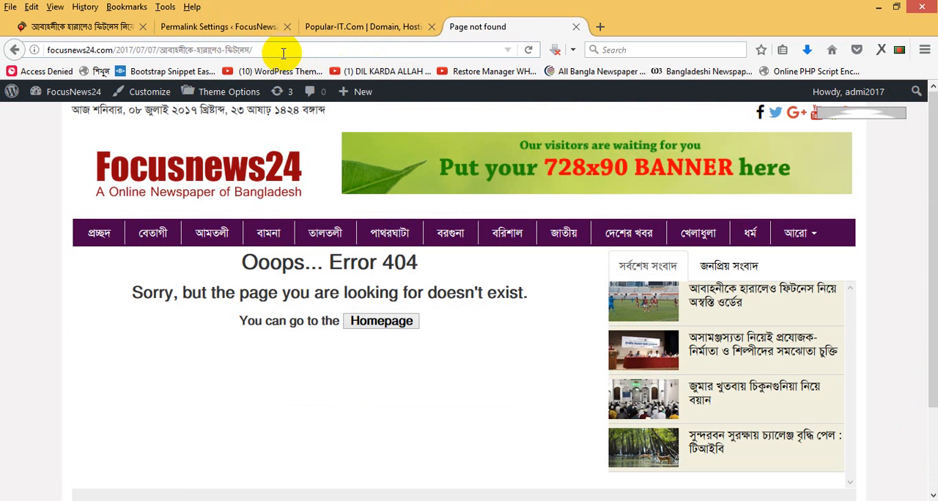
click(722, 304)
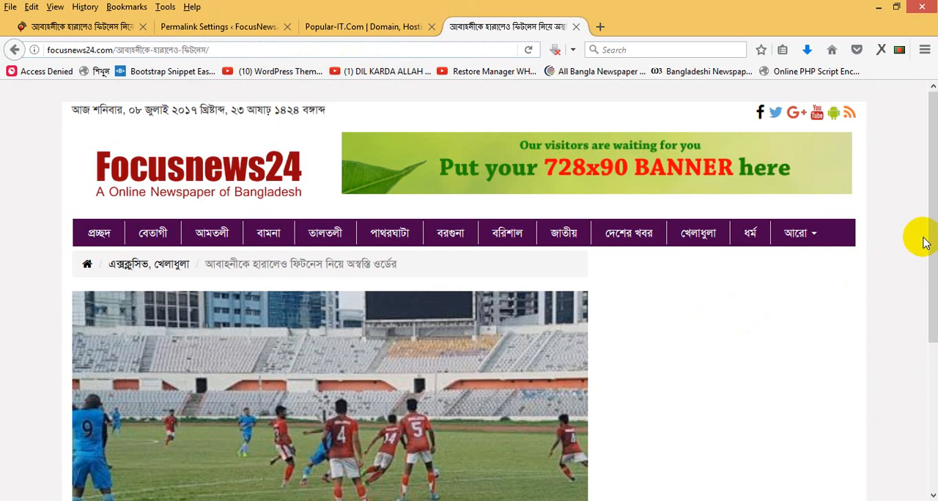
drag(934, 224, 932, 410)
drag(931, 338, 931, 228)
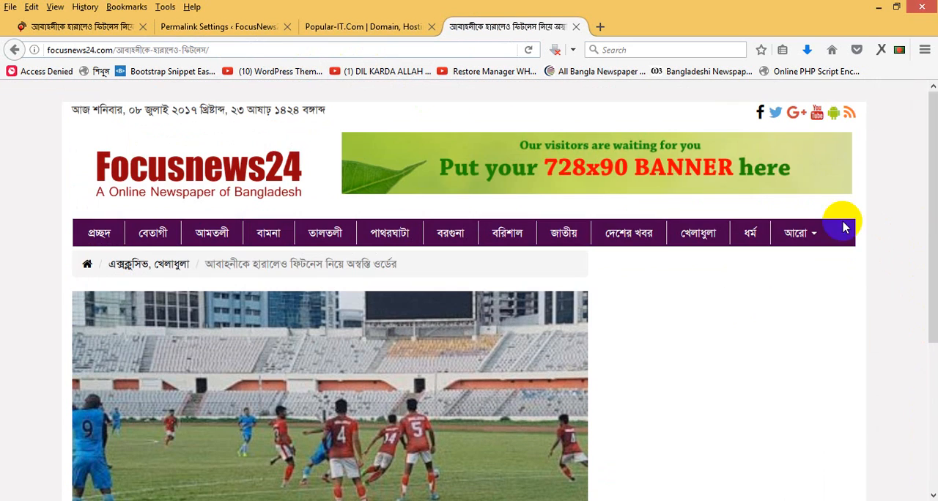
- Close the browser tab with the original source article
click(203, 27)
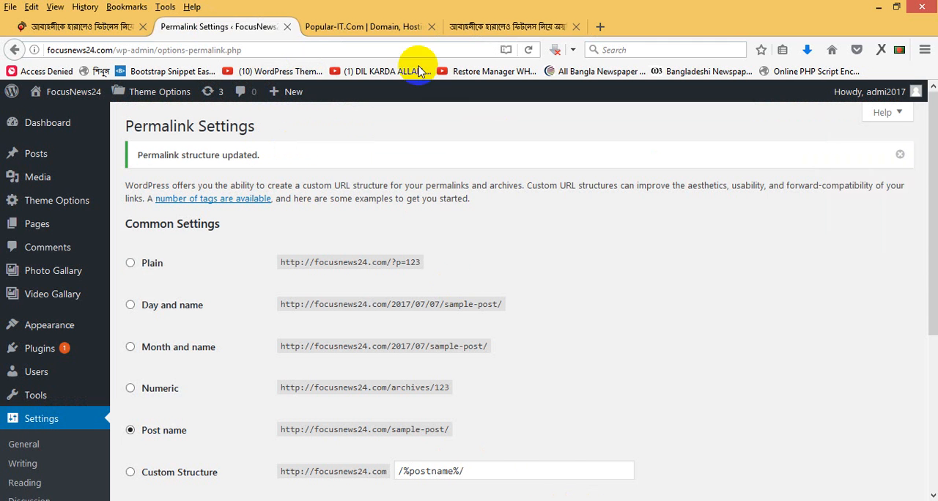
click(470, 27)
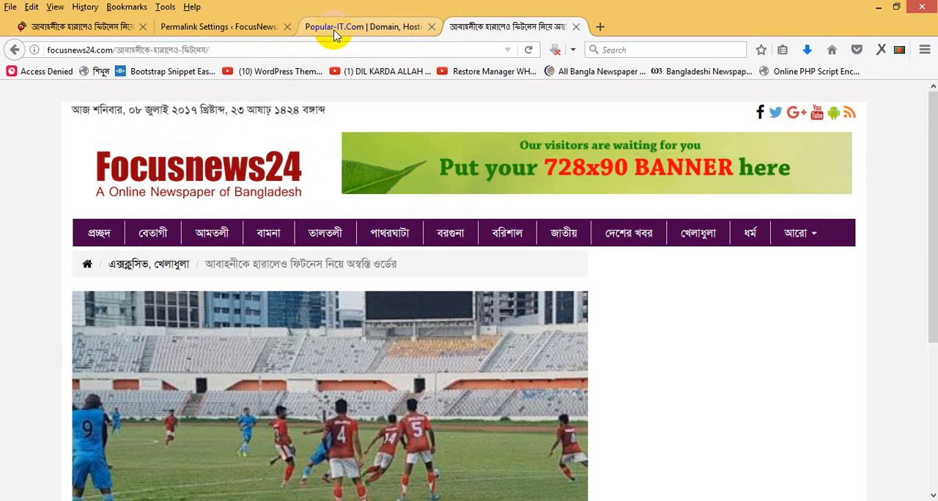
click(241, 33)
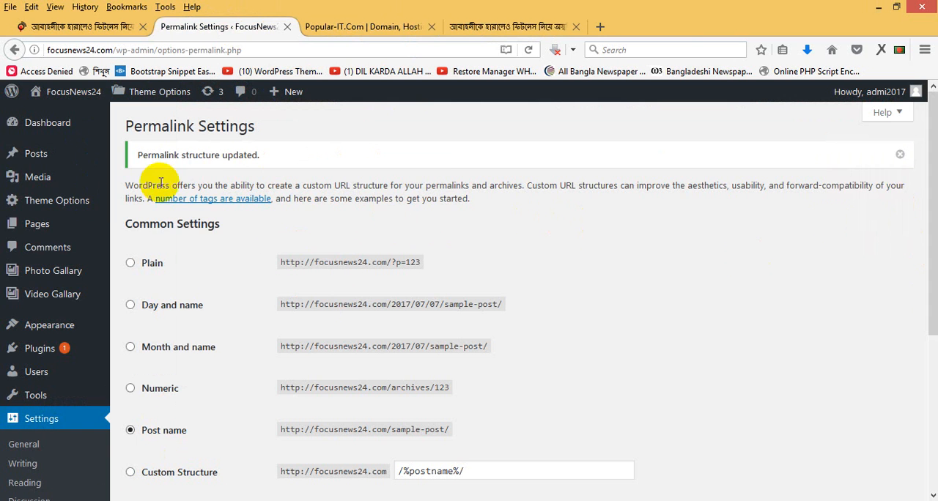
click(119, 26)
click(143, 27)
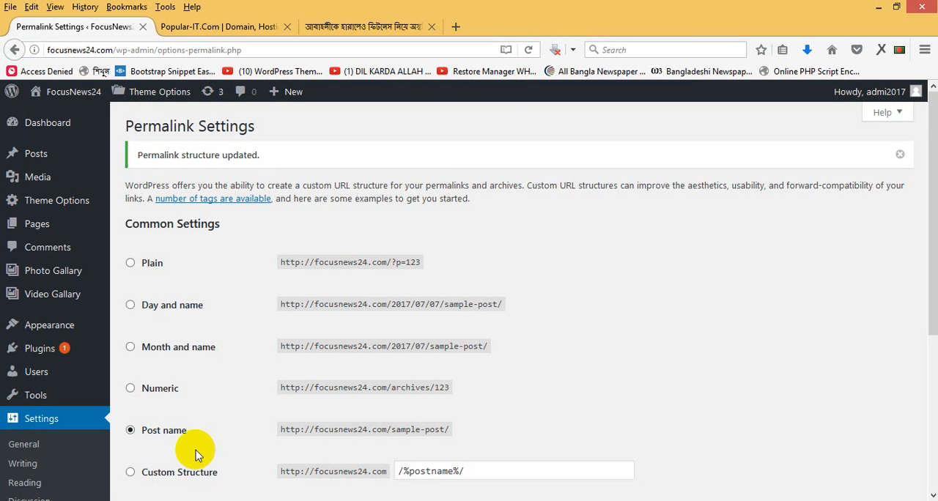
- View the cricket article in the WordPad document and start a new post in WordPress
click(187, 500)
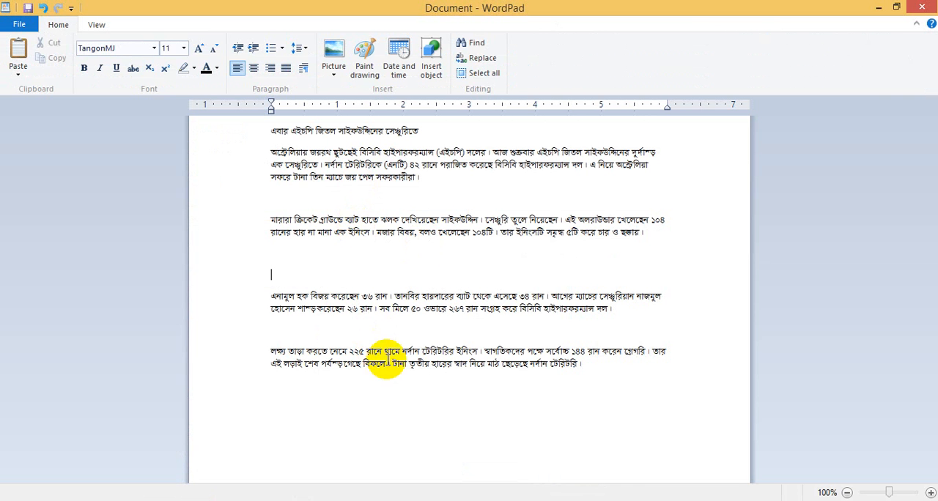
click(110, 499)
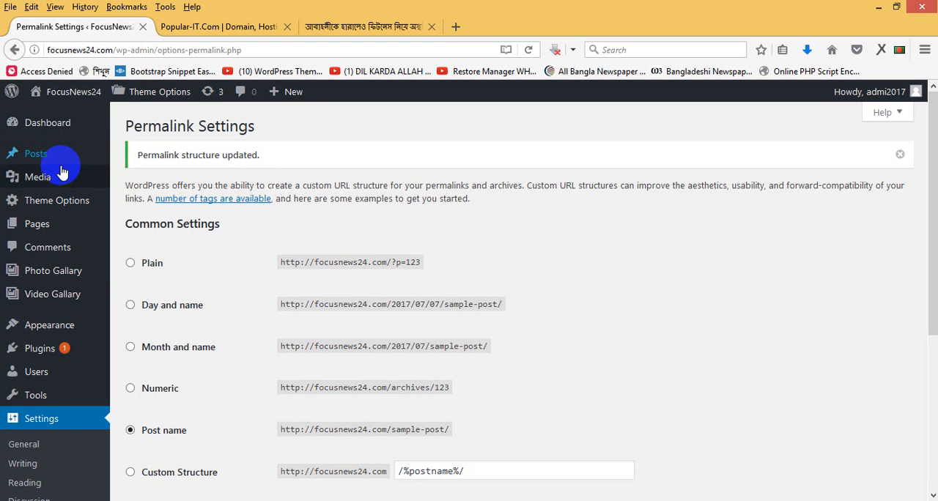
mouse_move(46, 153)
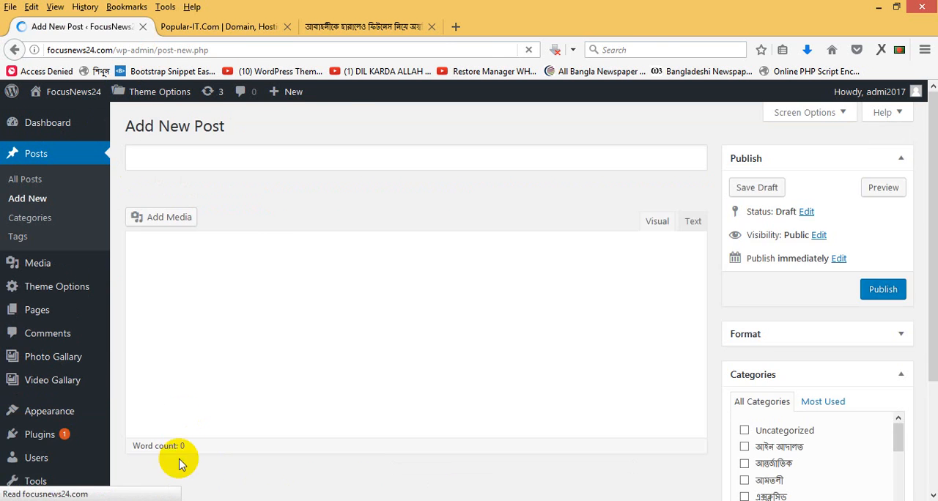
- Copy the headline line of the cricket article in WordPad and return to the new post in Firefox
click(188, 500)
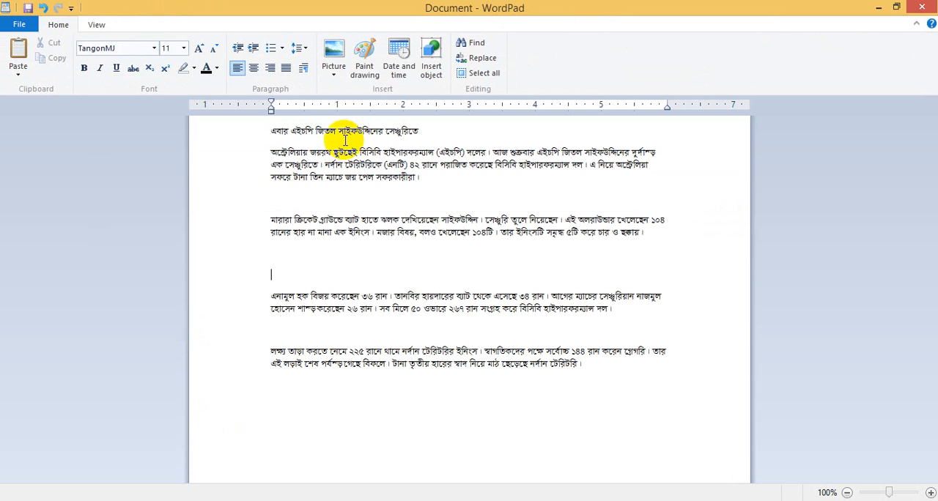
drag(438, 131, 260, 136)
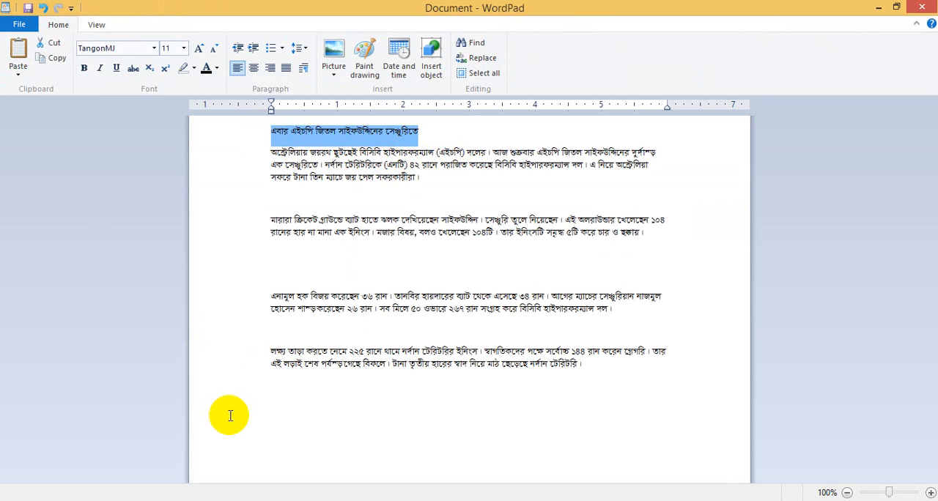
click(117, 499)
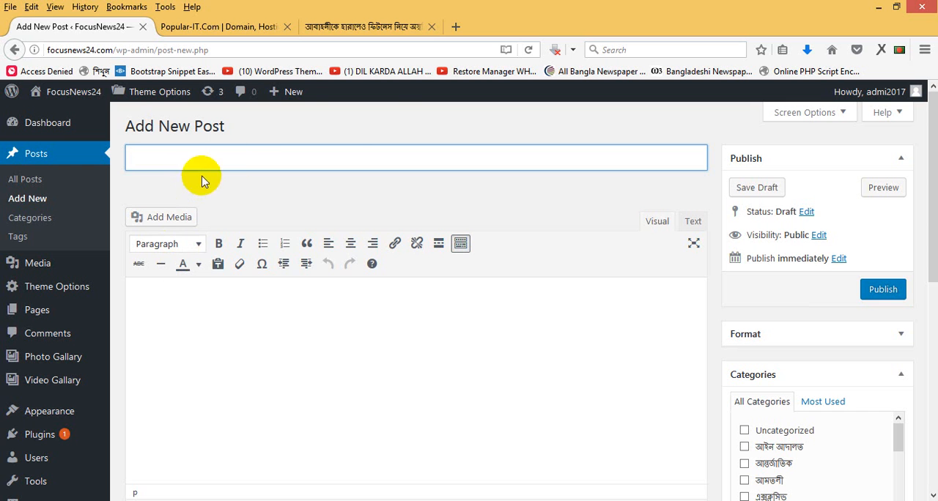
- Try the headline copied from WordPad as the post title, and clear the title field again
text(Gevi GBPwc wRZj mvBdDwÏ‡bi ‡mÂywi‡Z)
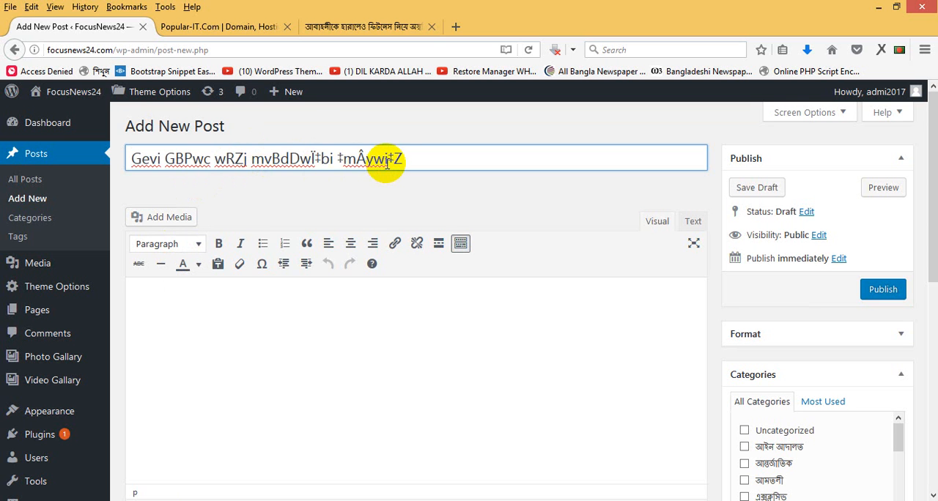
key(ctrl+a)
key(BackSpace)
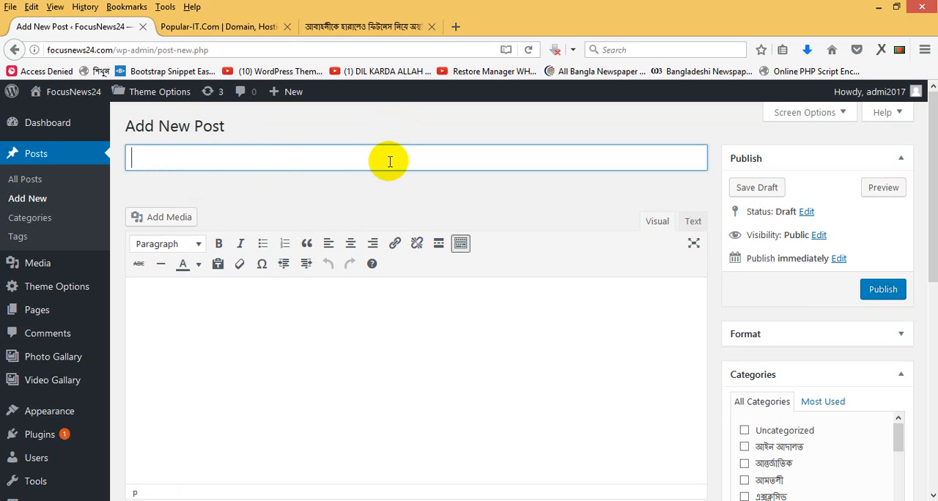
- Open the page popular-it.com/banglaconverter in a new browser tab
click(398, 28)
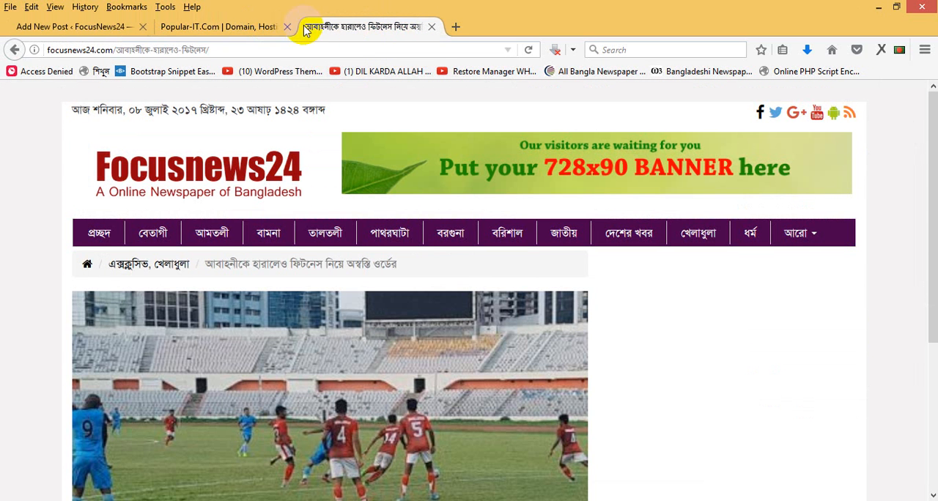
click(456, 28)
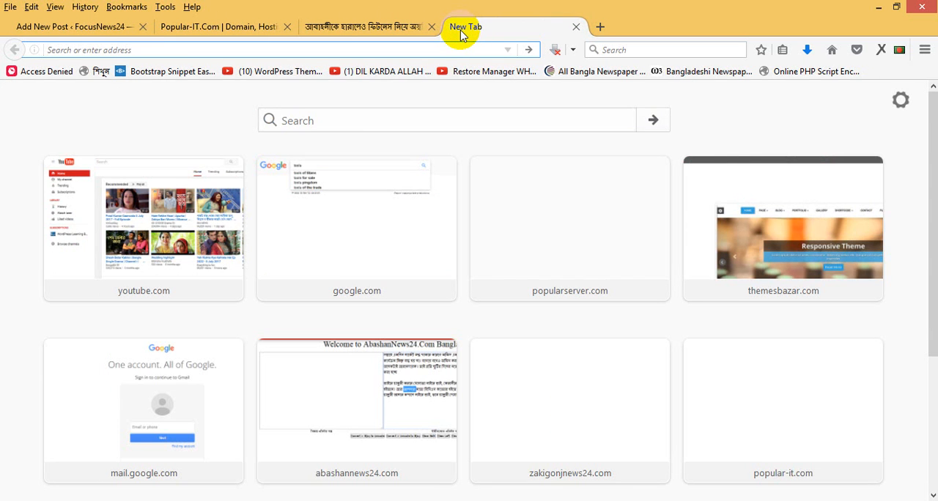
text(popula)
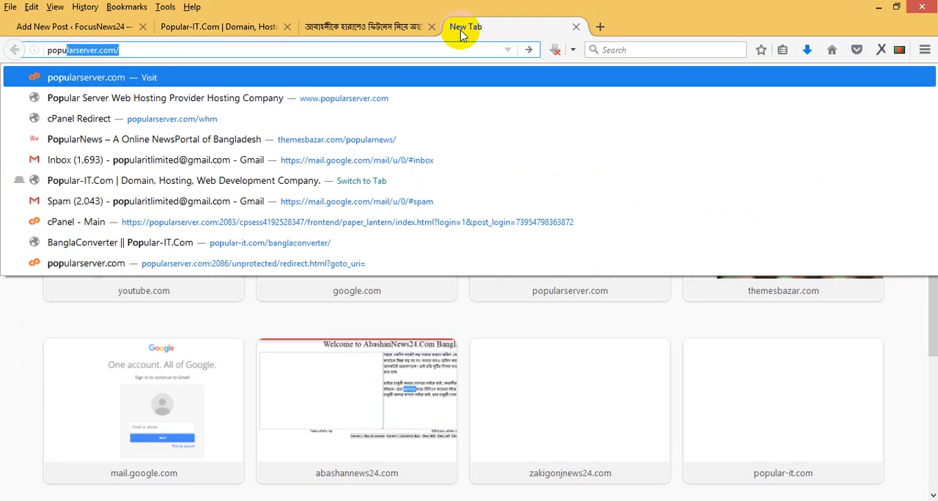
text(r-it)
key(Return)
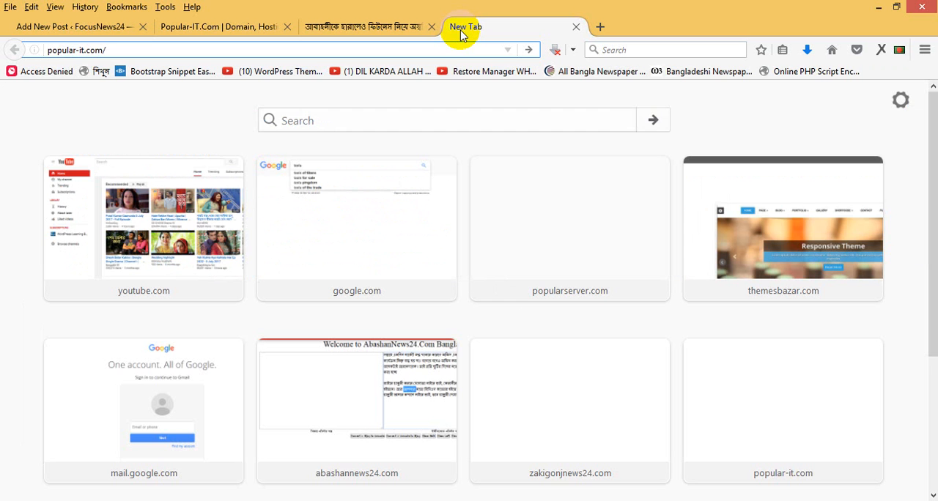
text(banglaconverter)
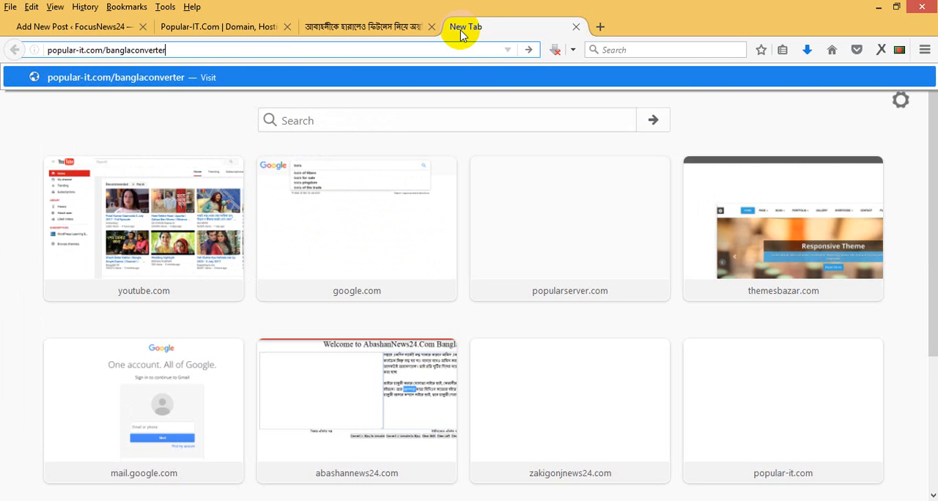
key(Return)
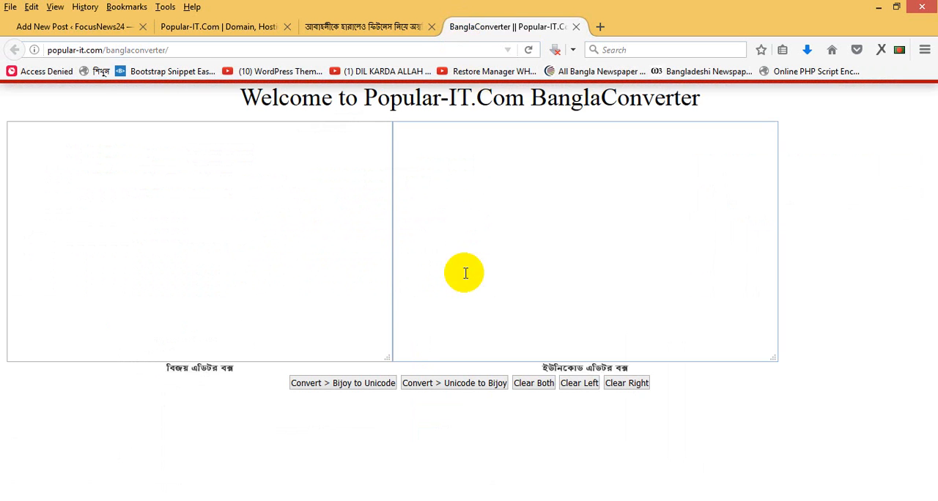
- Copy the whole cricket article from WordPad into the Bijoy box of BanglaConverter in Firefox and convert it to Unicode
click(181, 500)
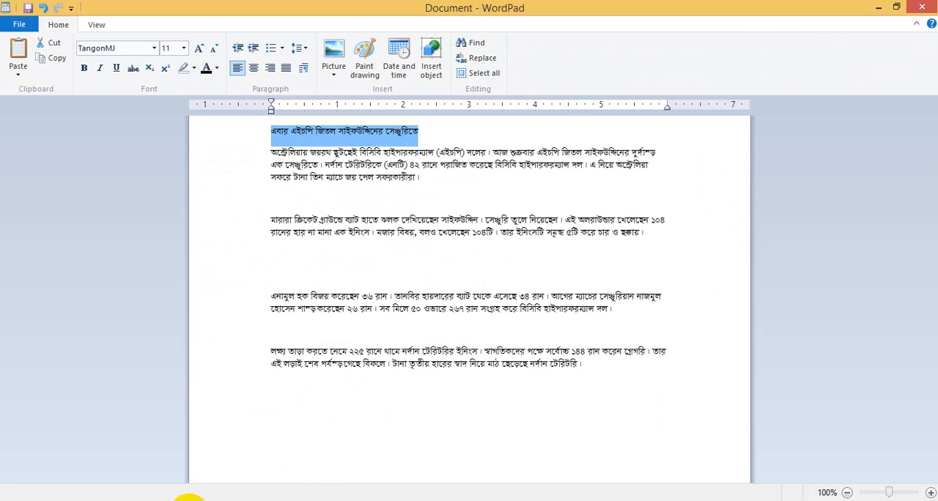
key(ctrl+a)
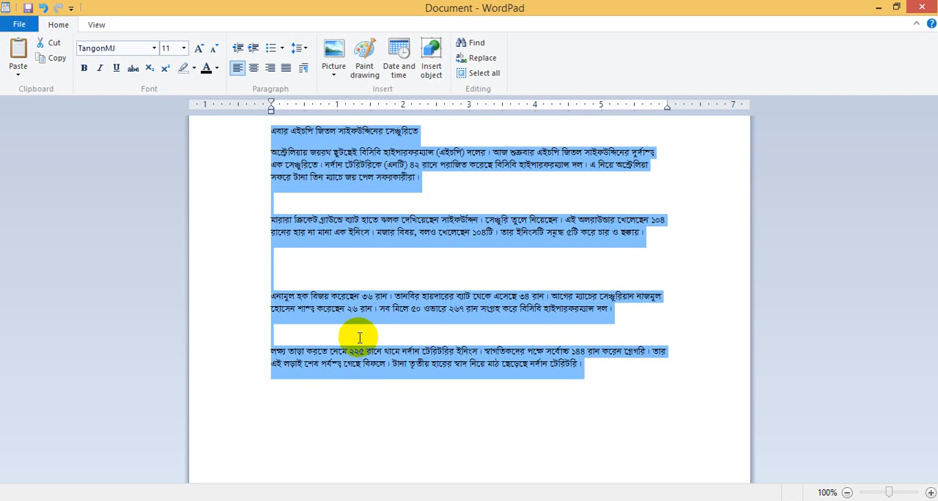
right_click(348, 325)
click(383, 332)
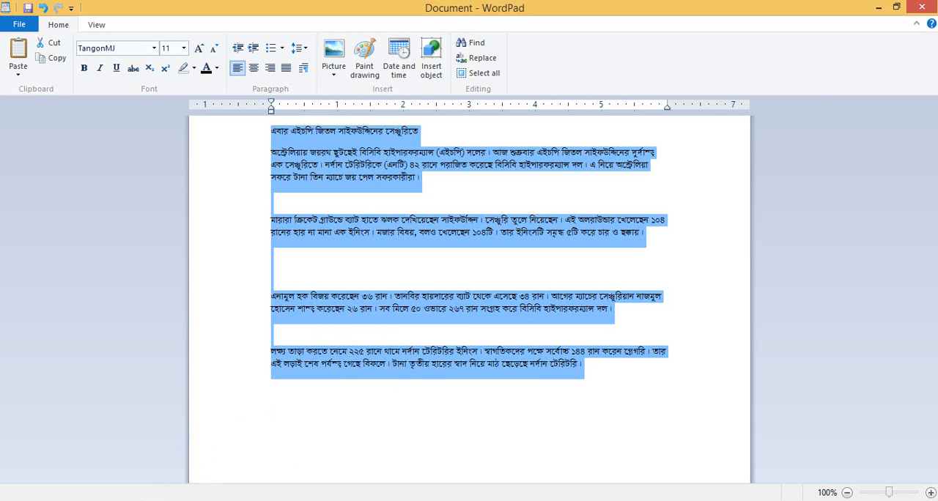
key(alt+Tab)
click(173, 189)
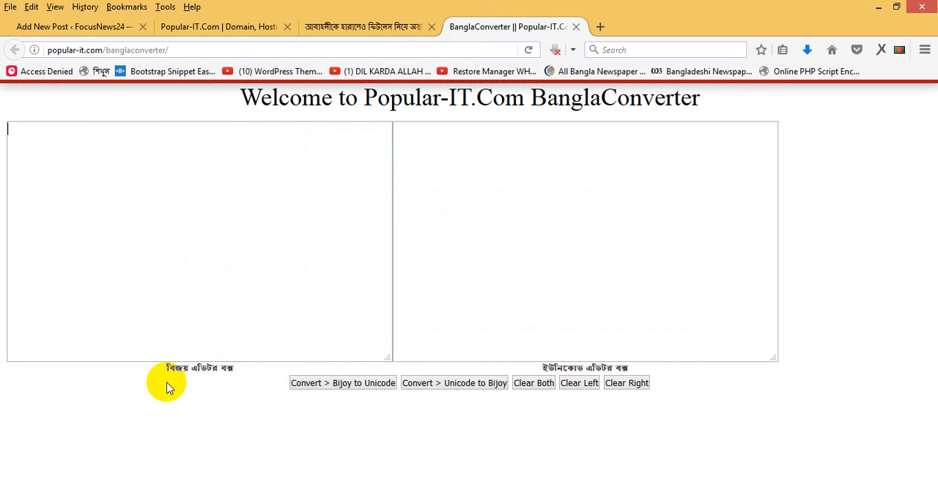
key(ctrl+v)
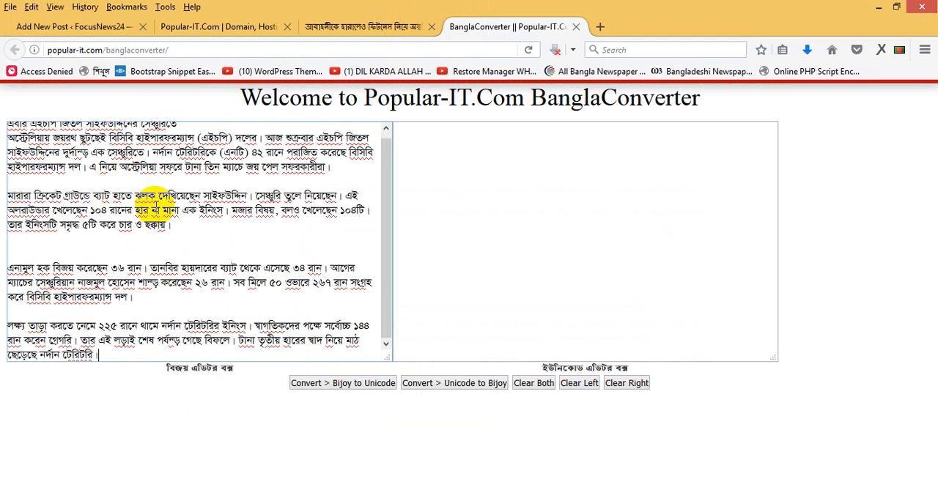
click(352, 387)
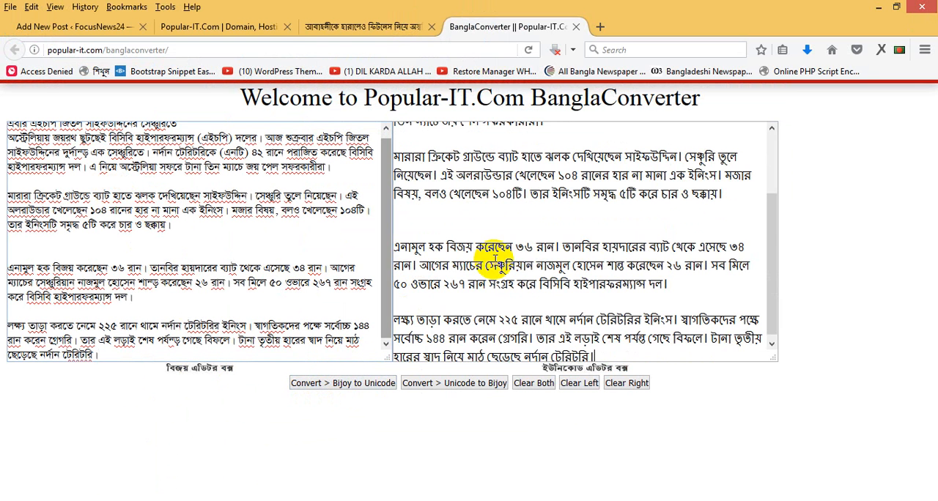
- Cut the headline line from the converted Unicode text and paste it as the title of the new WordPress post
drag(779, 261, 783, 183)
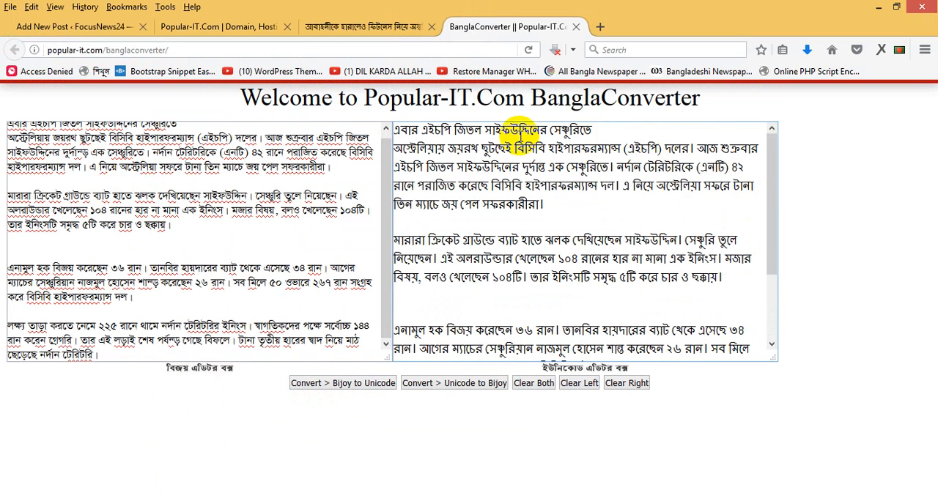
triple_click(520, 133)
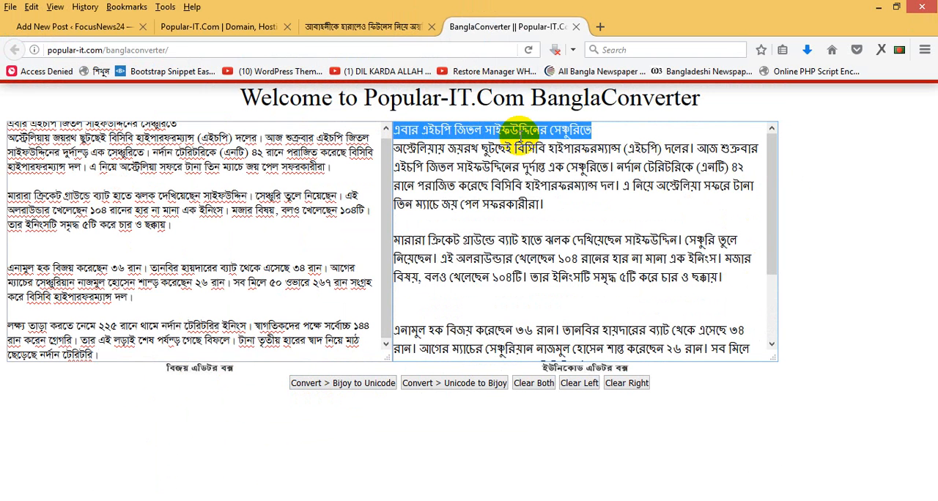
key(ctrl+x)
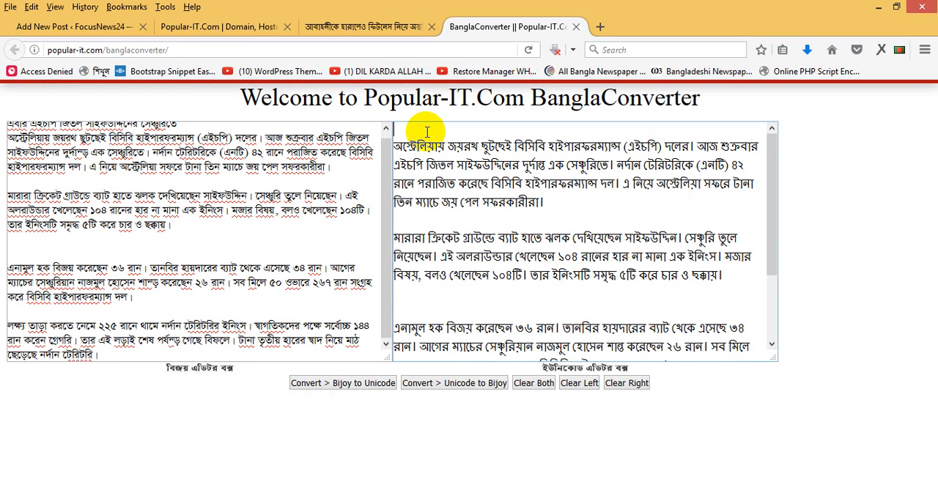
click(101, 26)
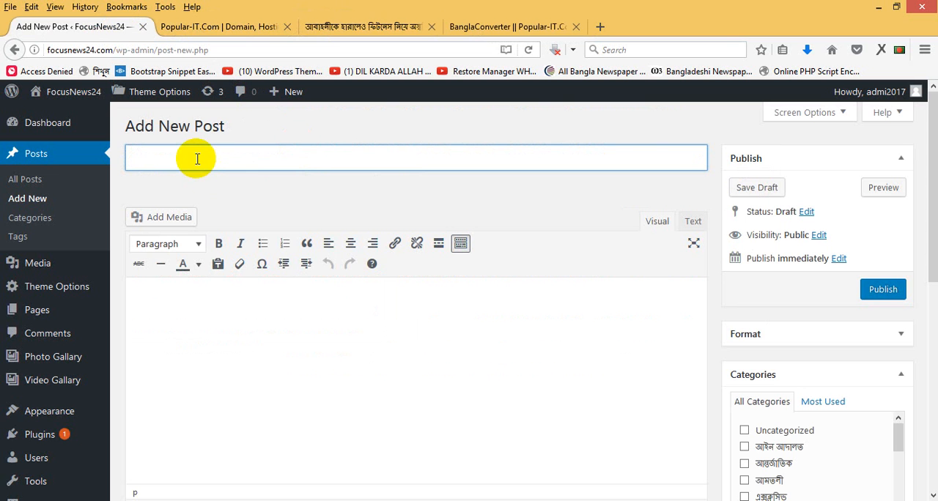
key(ctrl+v)
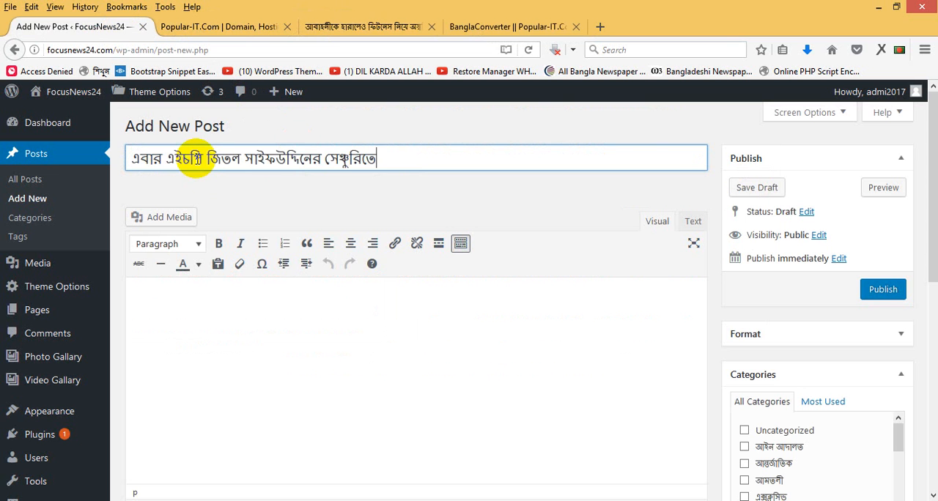
- Cut the remaining converted Unicode text from BanglaConverter, paste it as the new post's body and check the pasted article
click(493, 27)
click(249, 164)
triple_click(243, 162)
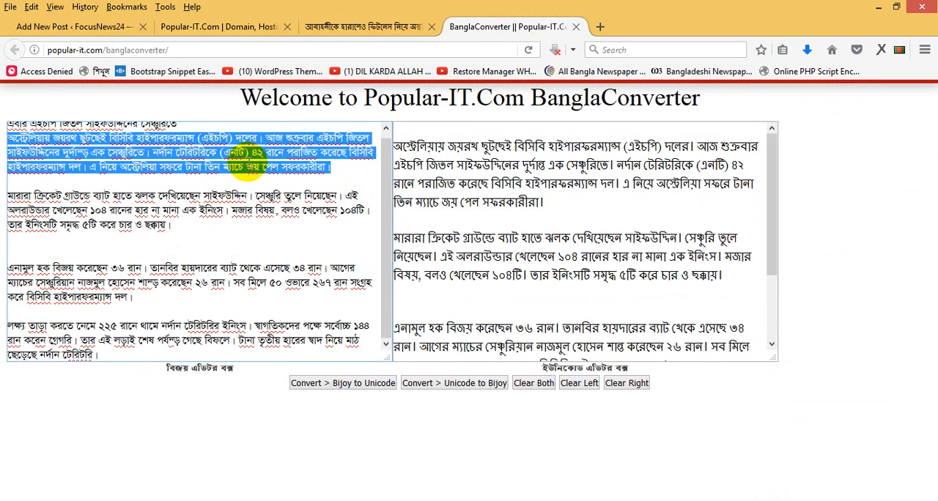
click(430, 130)
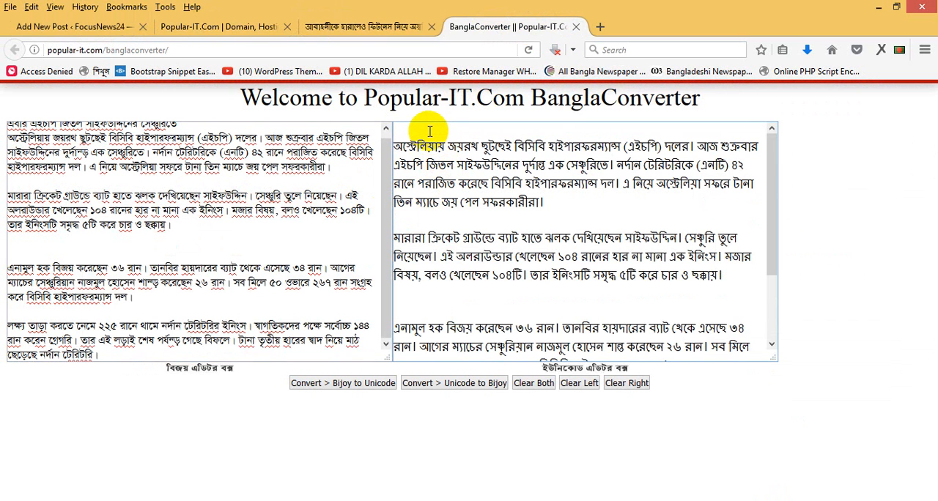
key(ctrl+a)
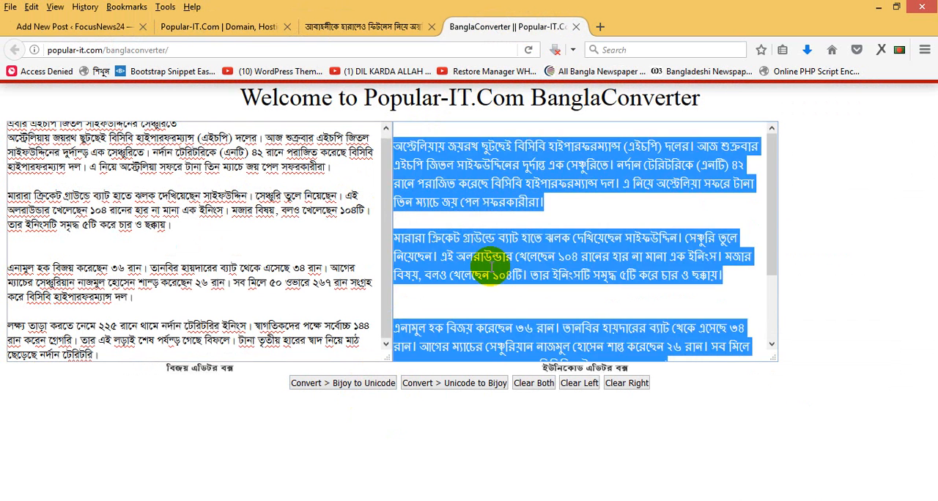
key(ctrl+x)
click(105, 27)
click(265, 341)
key(ctrl+v)
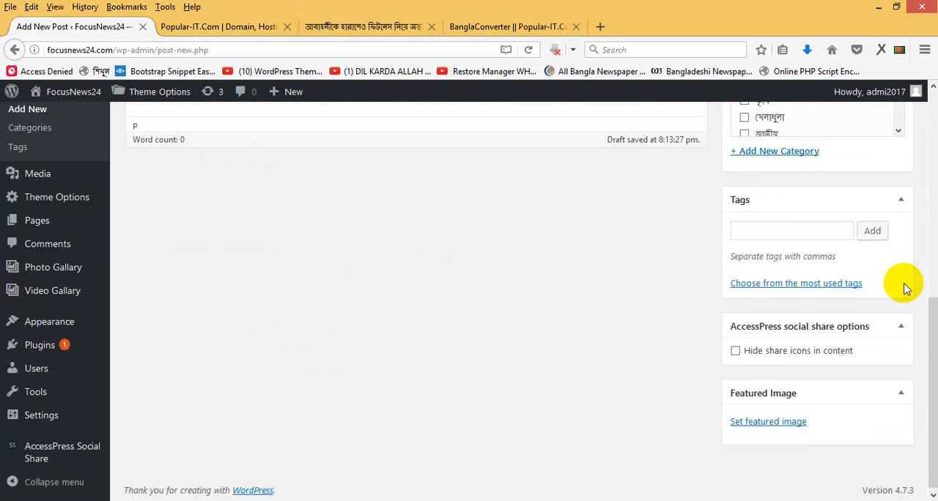
drag(932, 345, 932, 207)
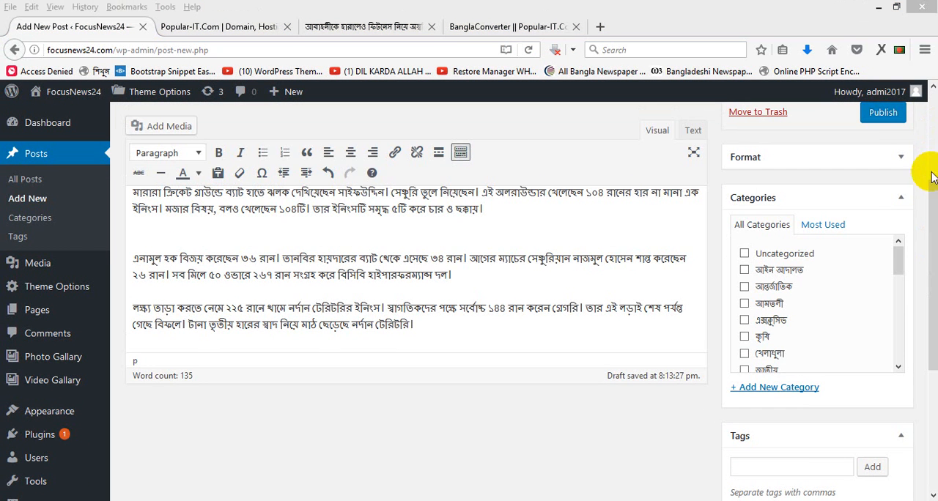
drag(931, 209, 930, 106)
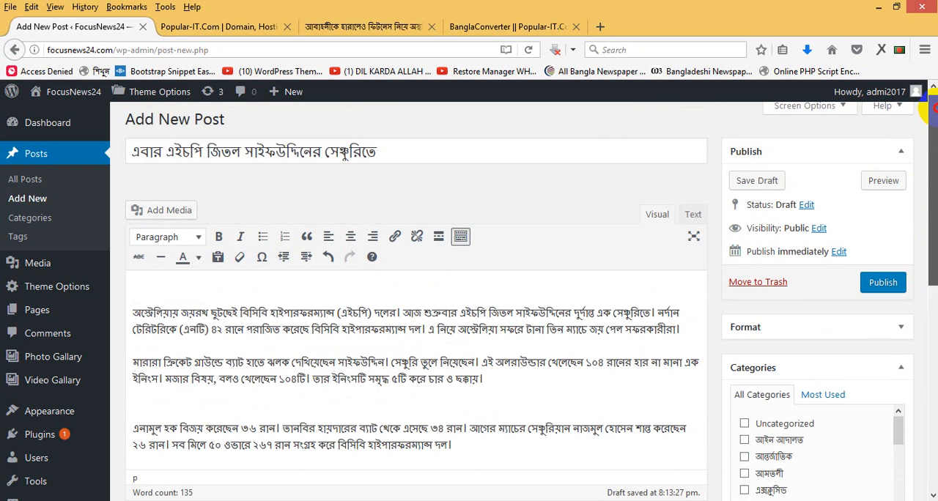
drag(933, 205, 929, 227)
- Upload saifuddin20170707203026.jpg from the news folder and set it as the post's featured image
drag(931, 183, 915, 456)
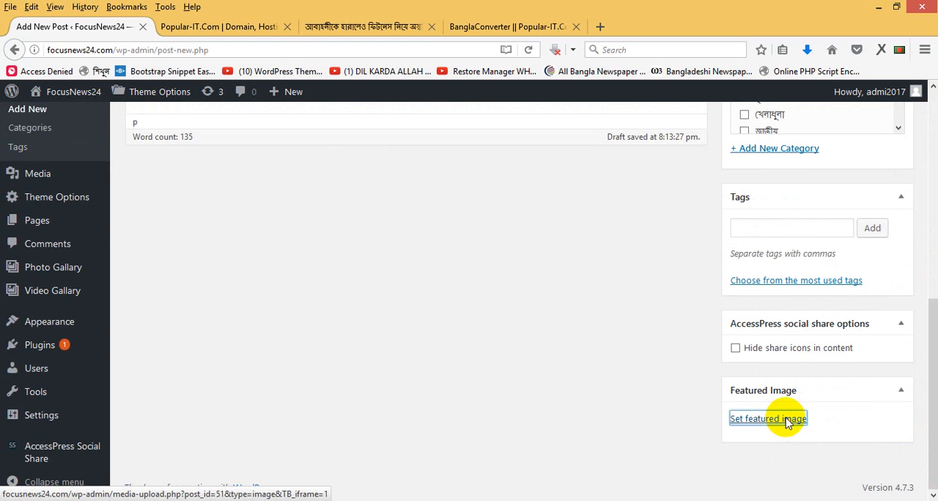
click(743, 419)
click(67, 155)
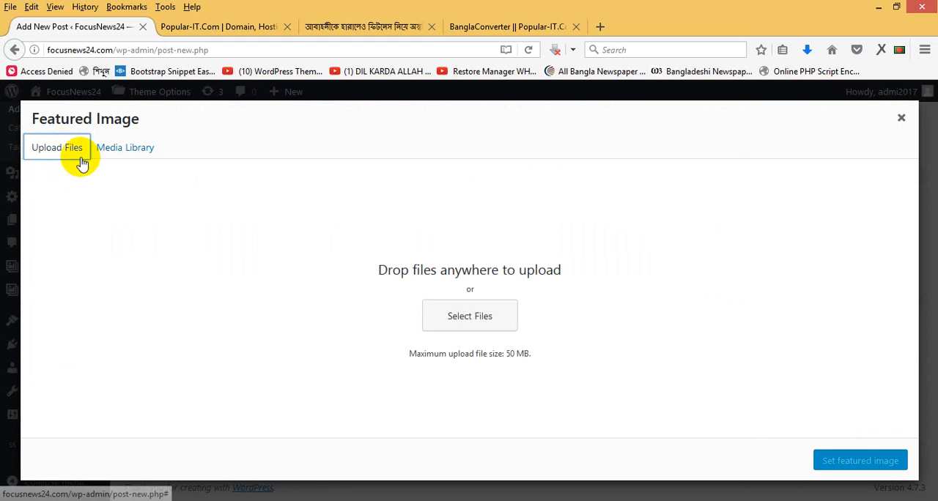
click(463, 314)
click(475, 241)
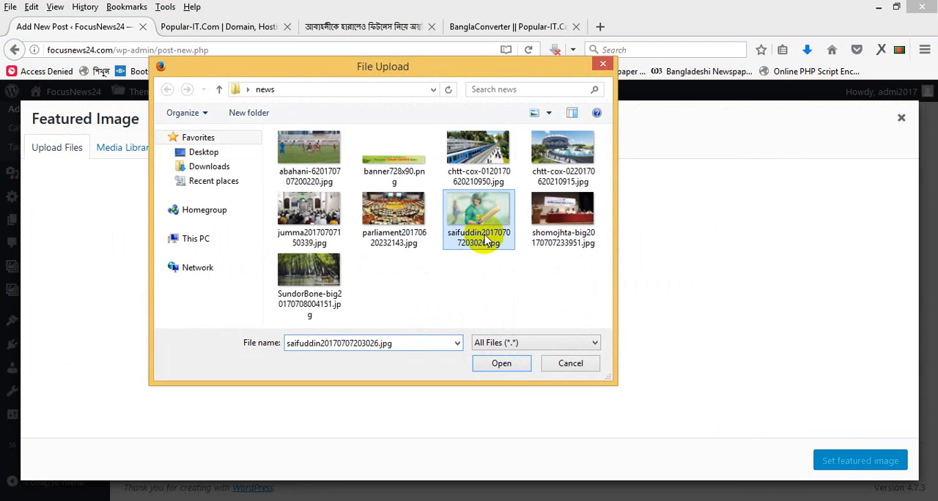
click(504, 366)
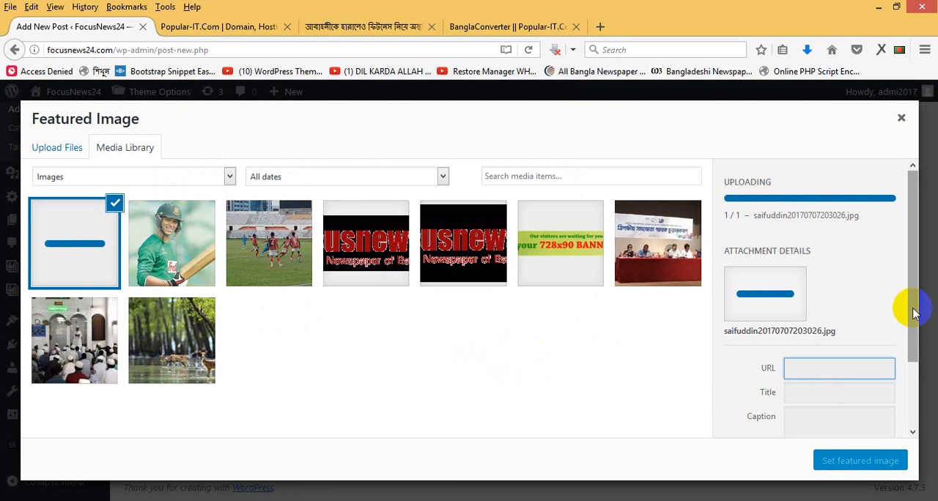
drag(914, 308, 914, 390)
click(805, 342)
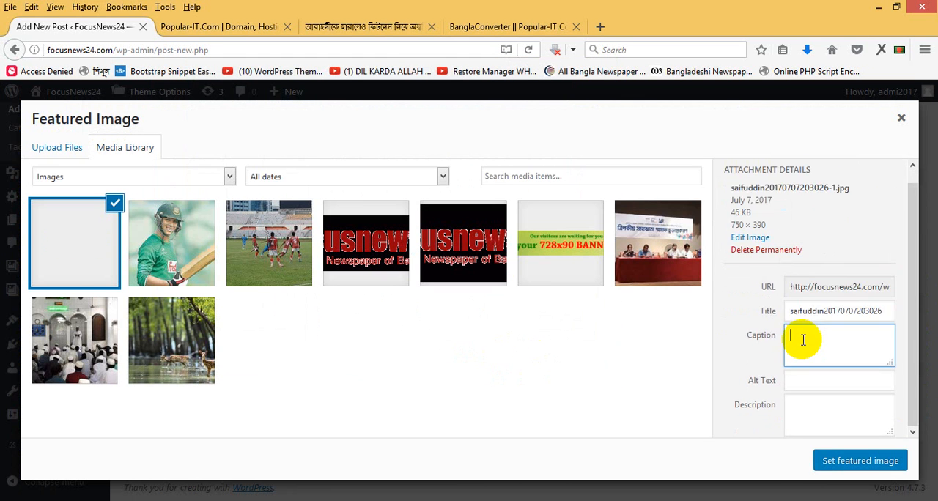
click(856, 461)
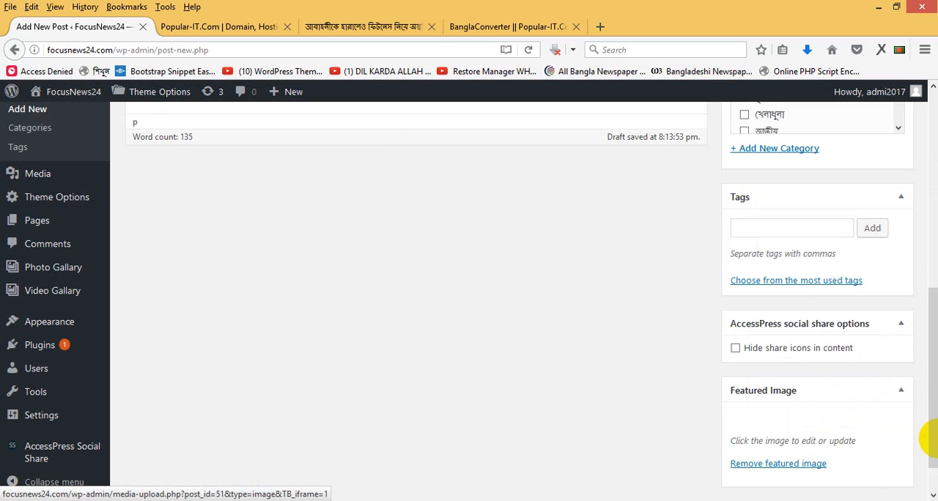
- Assign the post to the categories লিড নিউজ and খেলাধুলা
drag(929, 422, 932, 304)
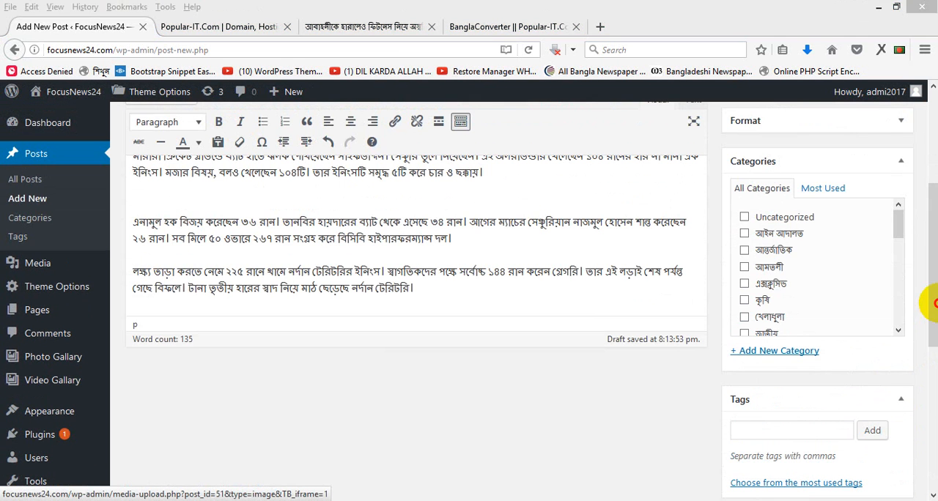
drag(900, 229, 902, 236)
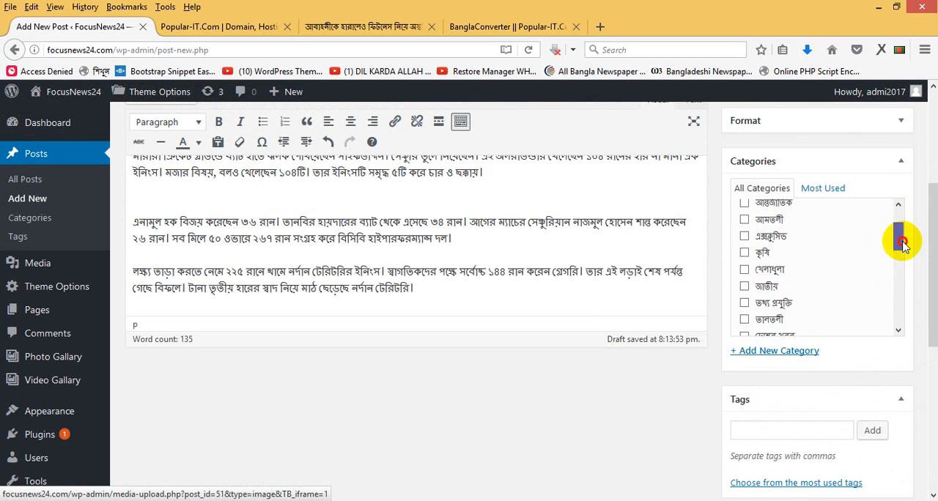
drag(902, 237, 900, 308)
click(774, 277)
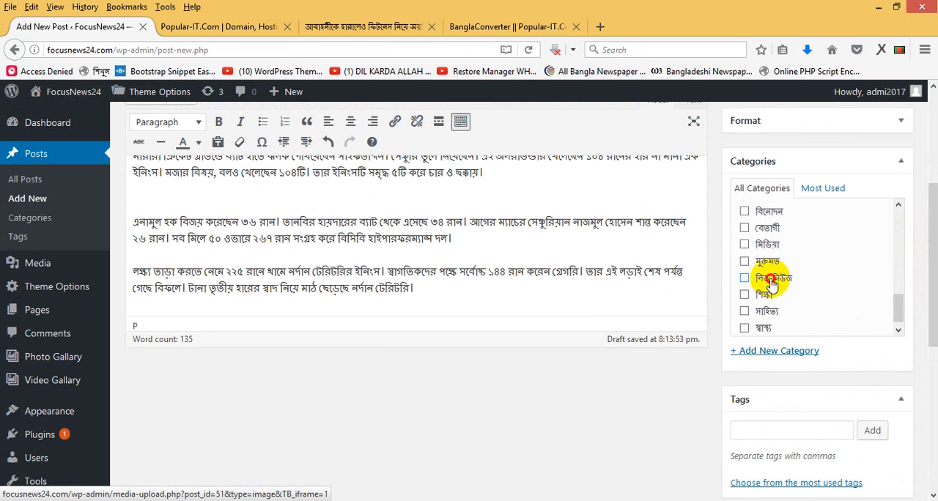
drag(895, 314, 935, 207)
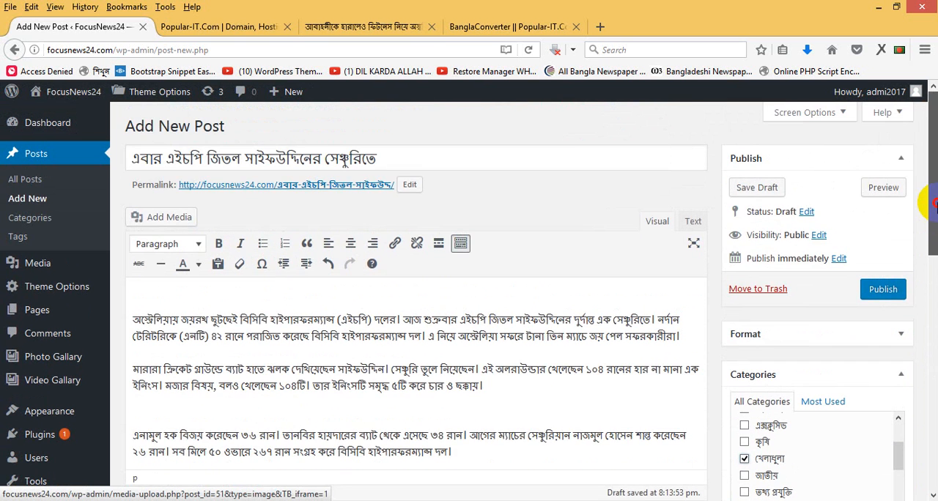
- Publish the new cricket post in the categories লিড নিউজ and খেলাধুলা
click(879, 291)
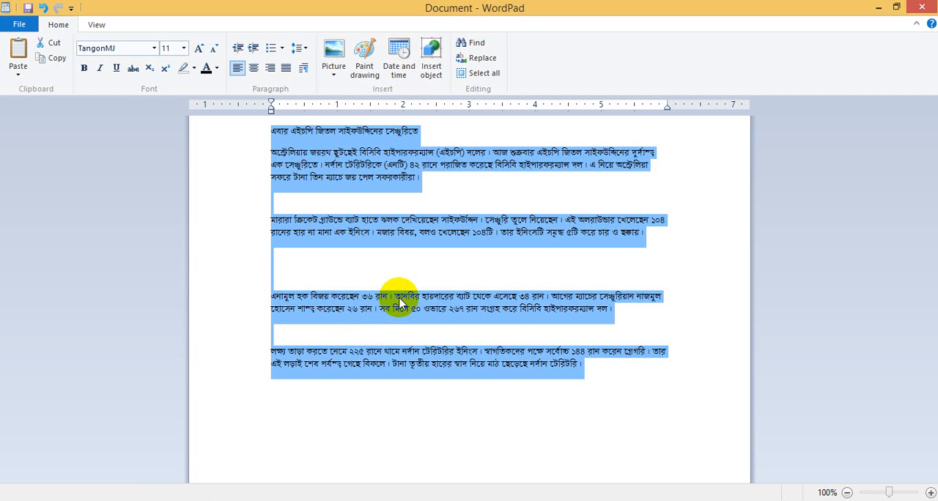
- Review the Bijoy source text in WordPad and in BanglaConverter, and return to the WordPress post
click(313, 276)
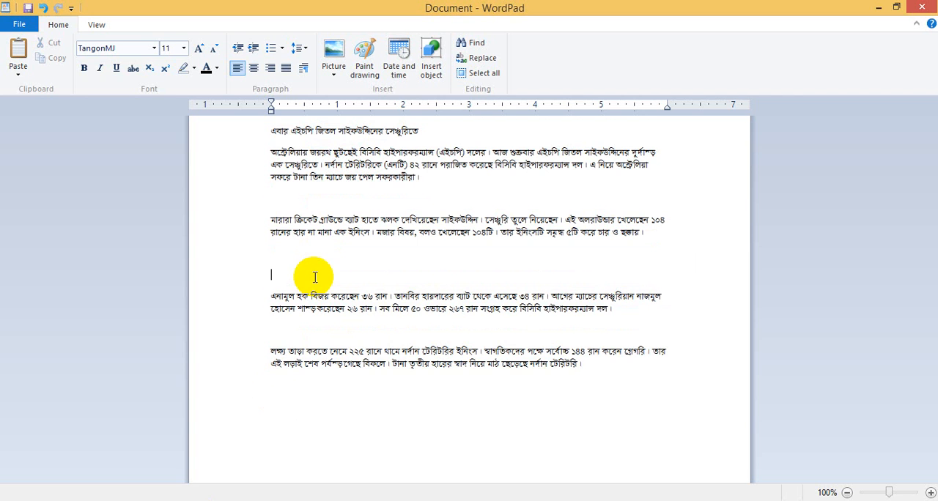
click(115, 498)
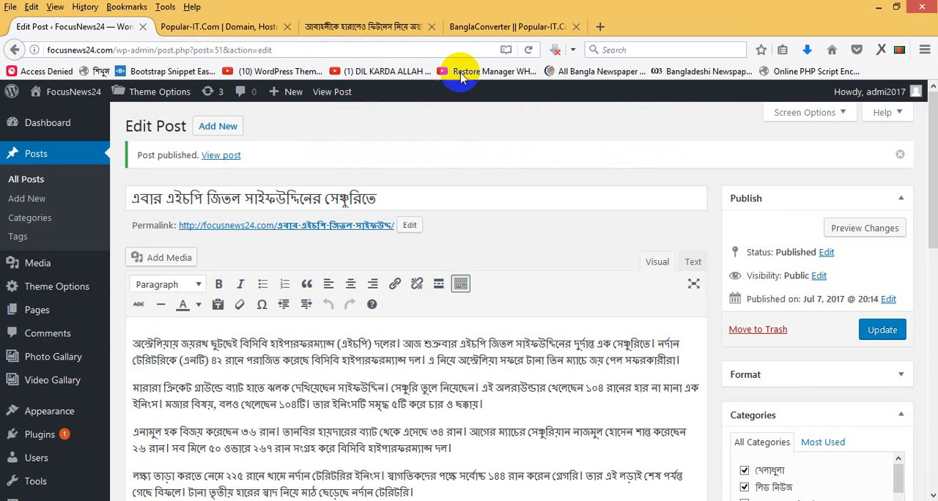
click(471, 26)
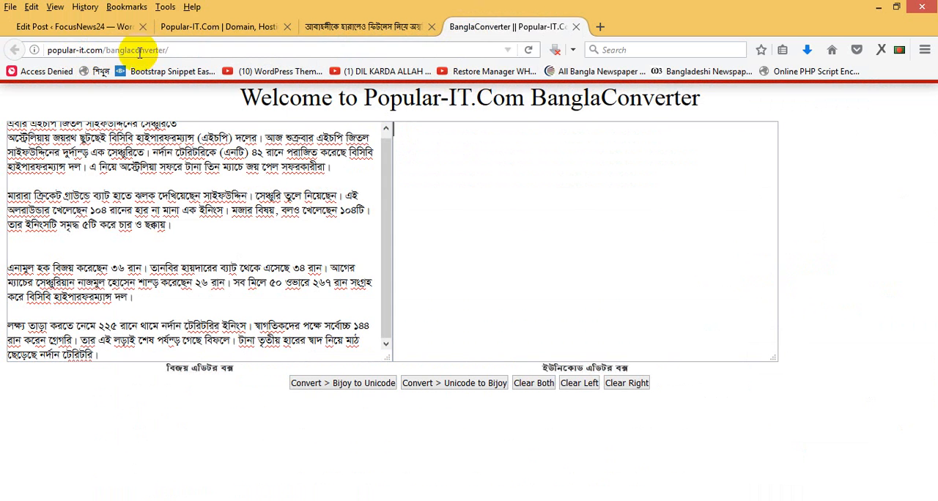
click(508, 198)
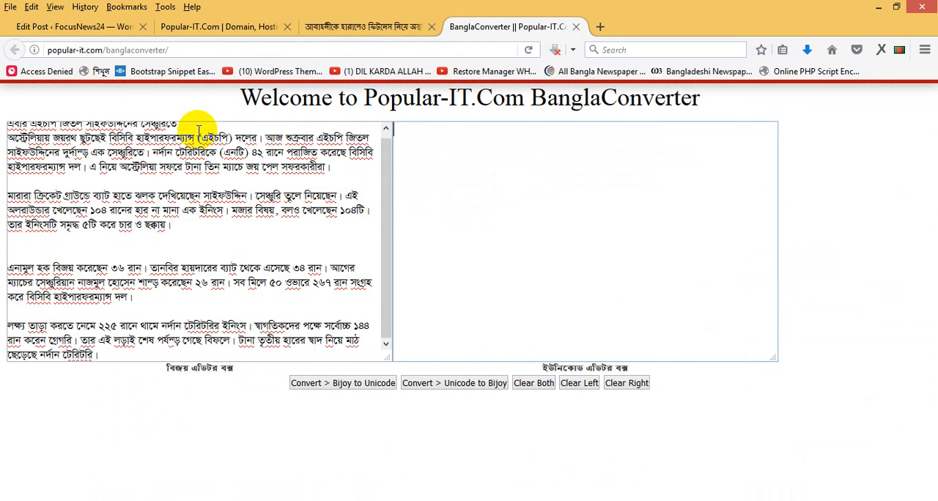
click(80, 26)
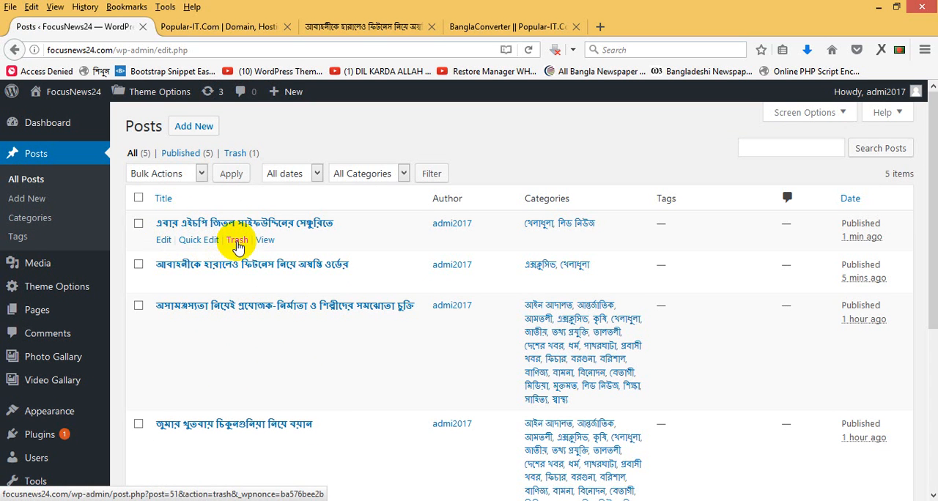
click(138, 225)
click(138, 264)
click(138, 306)
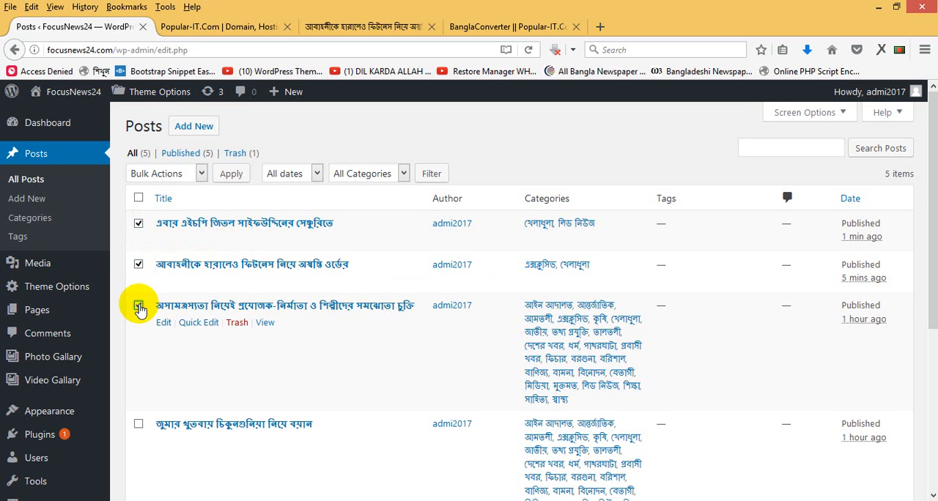
click(183, 176)
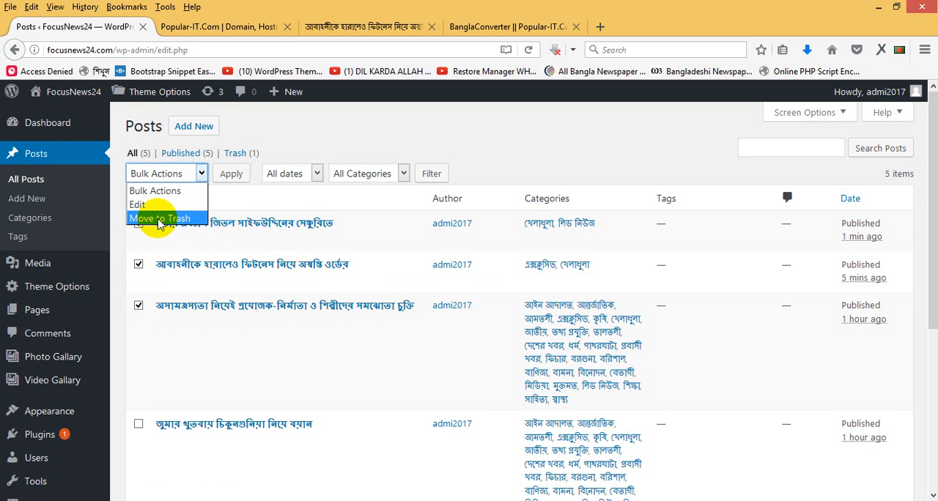
click(138, 306)
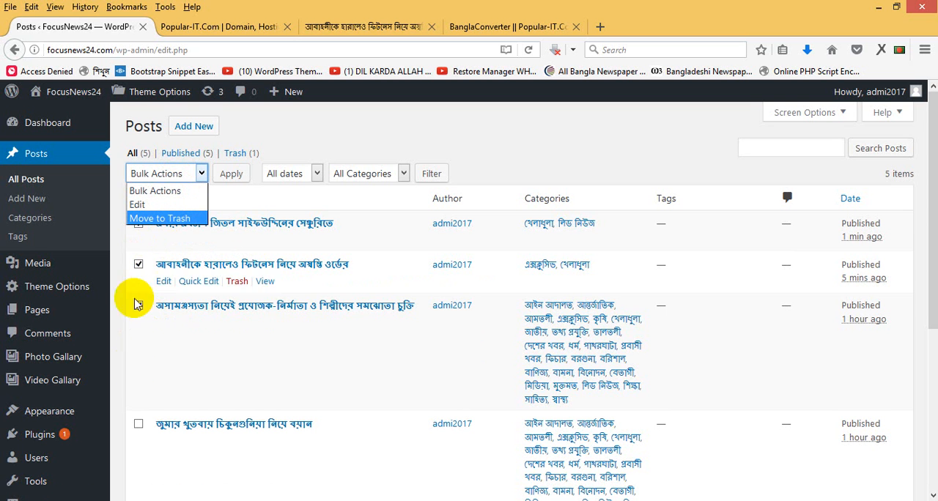
click(137, 350)
click(139, 306)
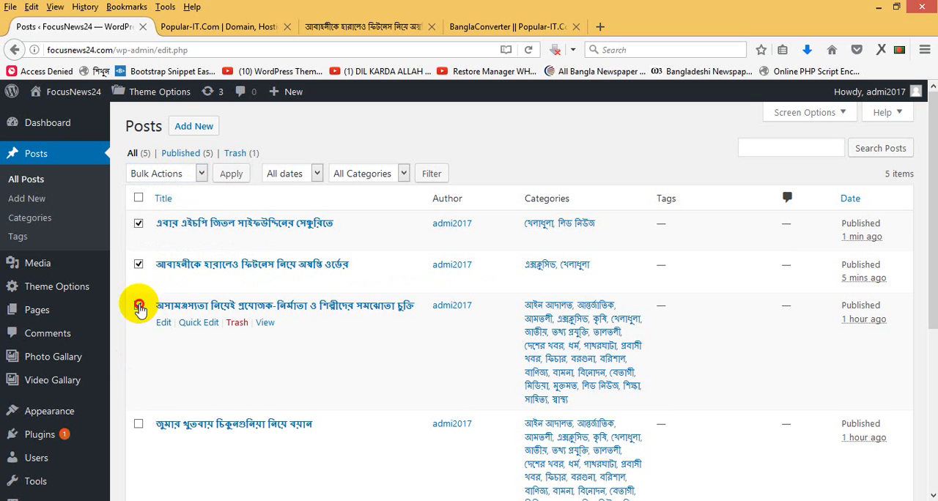
click(139, 265)
click(138, 223)
- Open the newest cricket post for editing and go back to the list of all posts
click(164, 241)
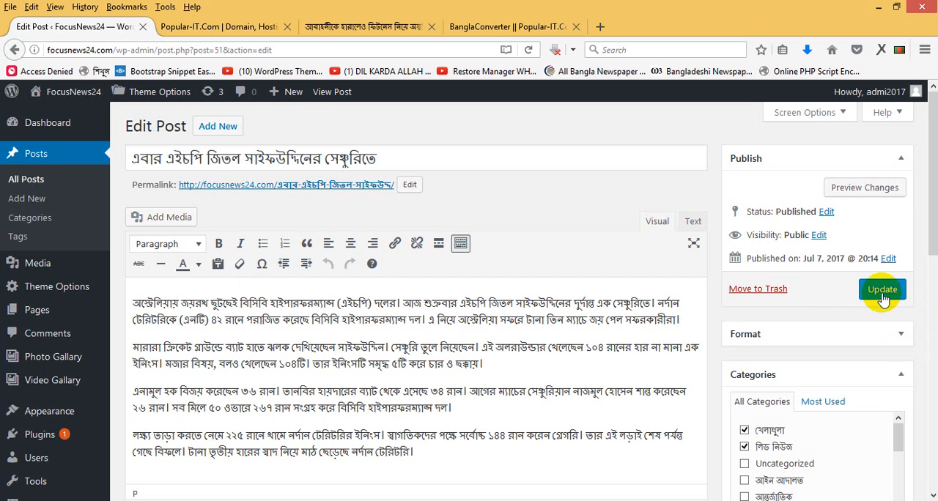
click(51, 180)
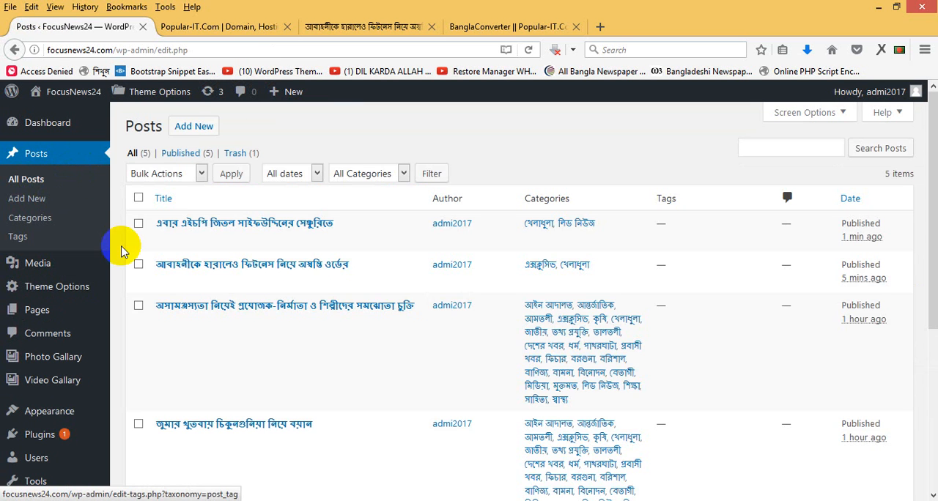
click(73, 382)
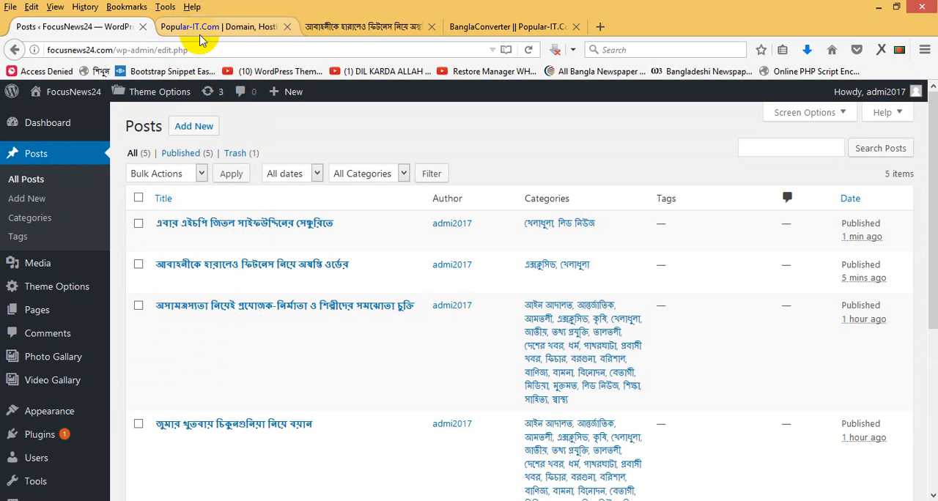
- Check the new cricket post on the public FocusNews24 home page and look at its photo and video gallery sections
click(366, 27)
click(110, 237)
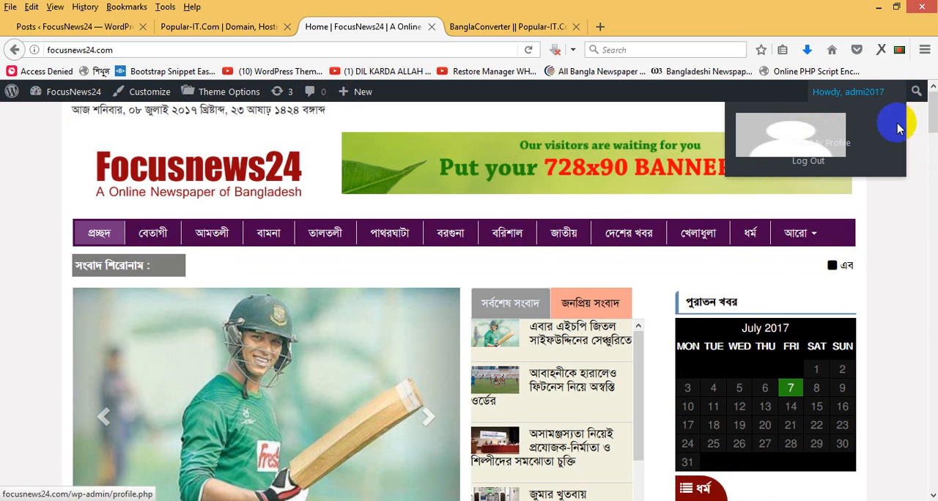
drag(930, 110, 929, 314)
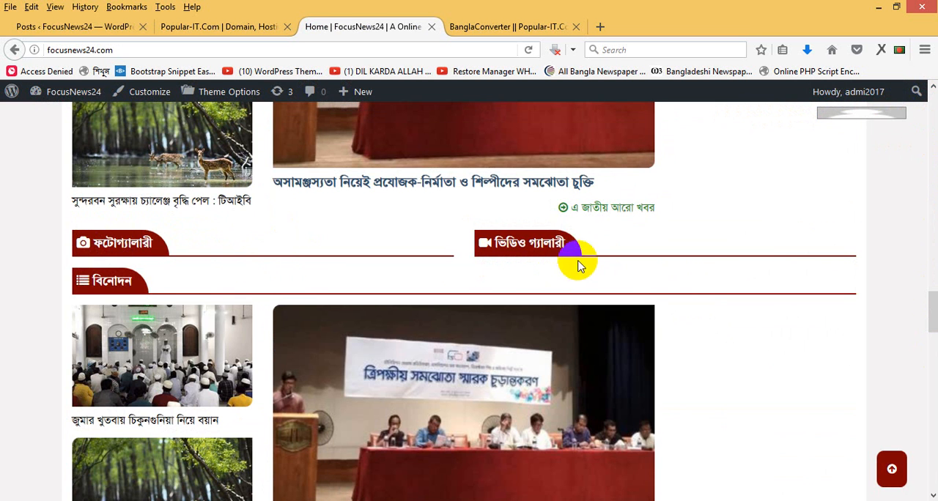
drag(542, 244, 517, 244)
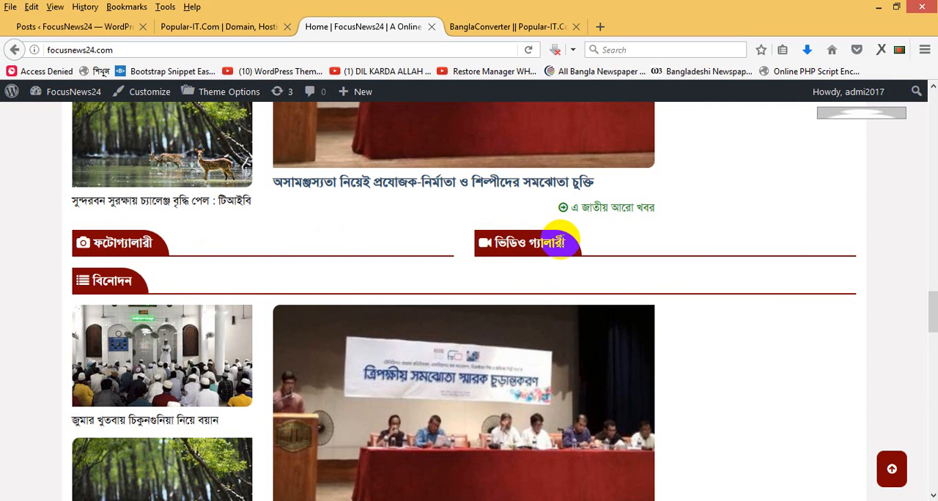
- Start a new photo gallery entry, switch the Bijoy keyboard to Unicode and enter the title ছবির ক্যাপশন
click(93, 28)
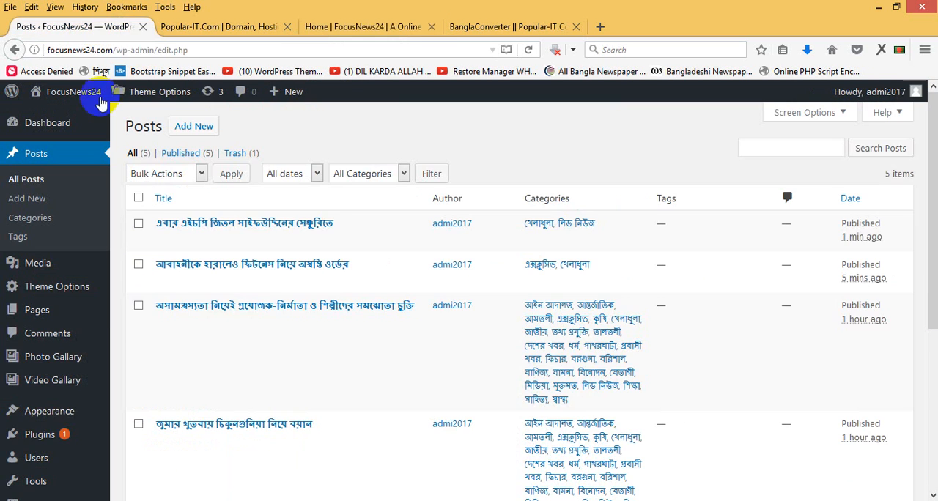
mouse_move(38, 362)
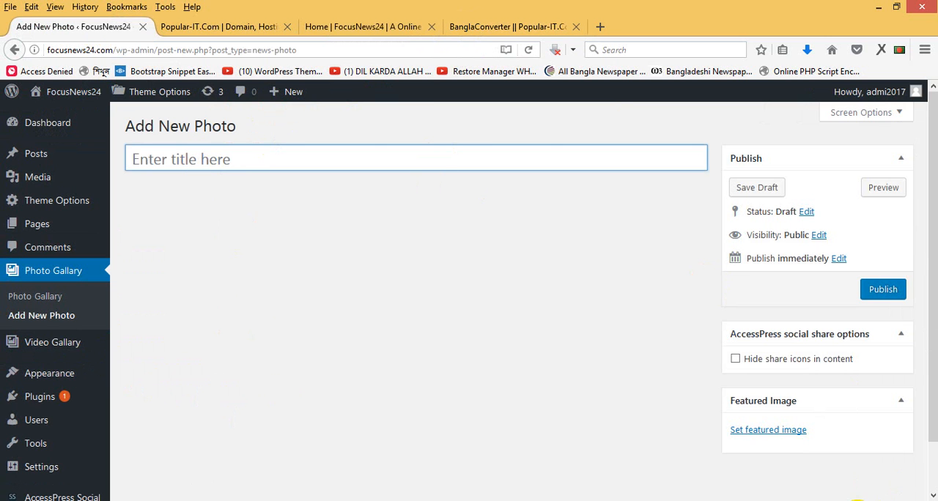
click(865, 500)
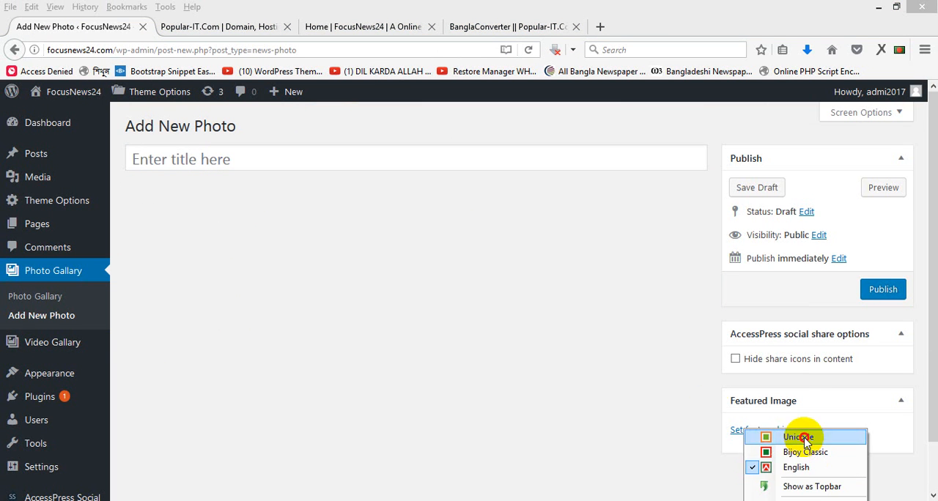
click(805, 433)
click(201, 164)
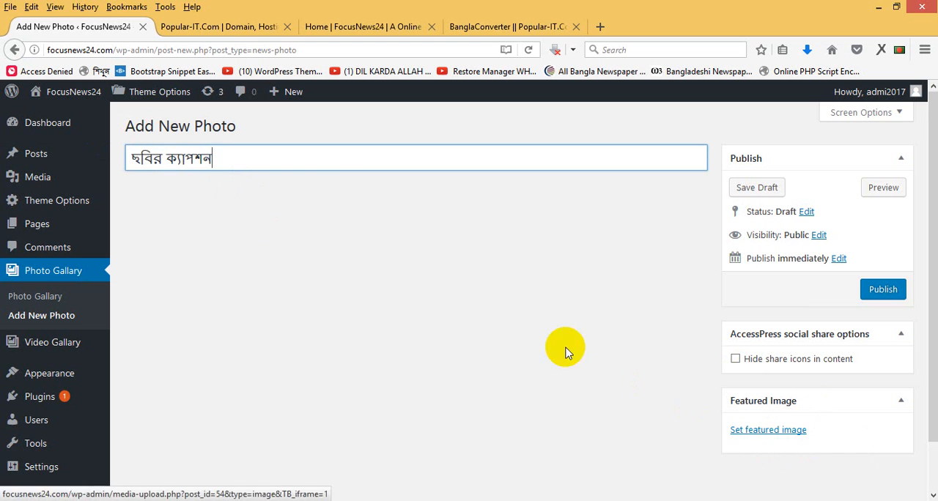
- Upload chtt-cox-0120170620210950.jpg from the news folder as the photo entry's featured image and publish the entry
click(766, 432)
click(73, 148)
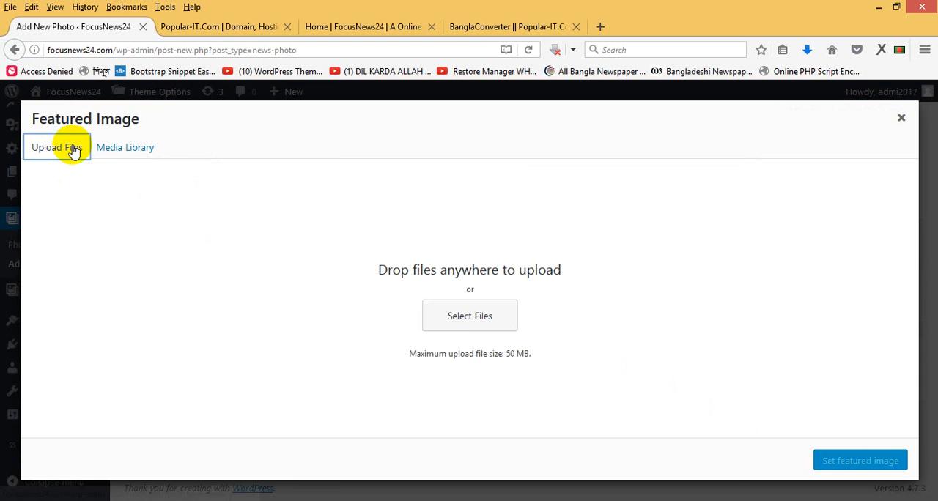
click(455, 314)
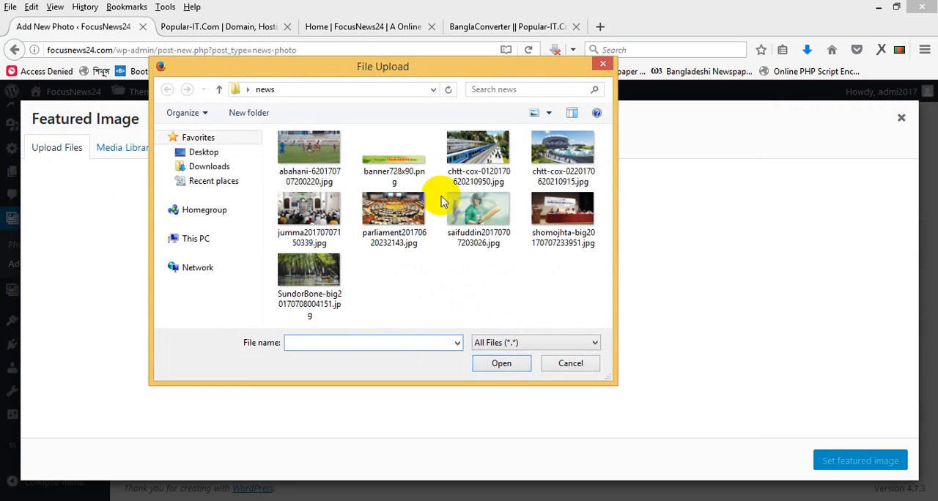
click(487, 151)
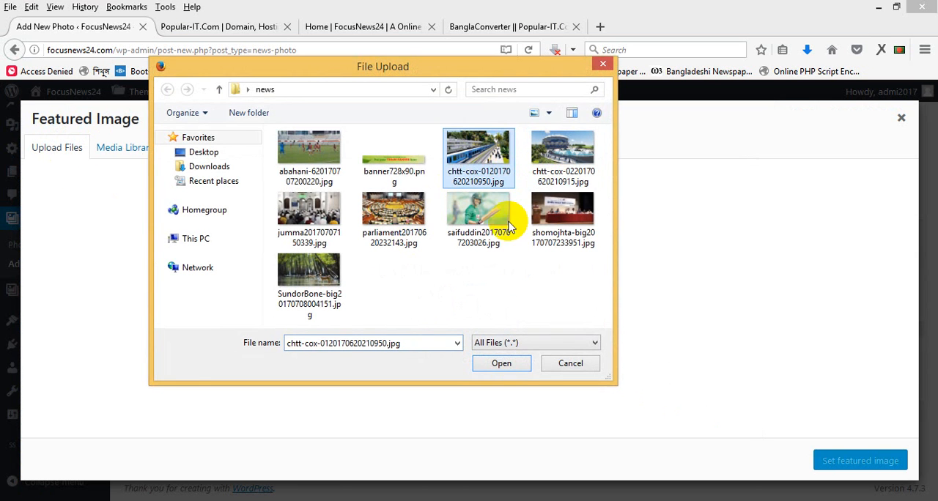
click(503, 364)
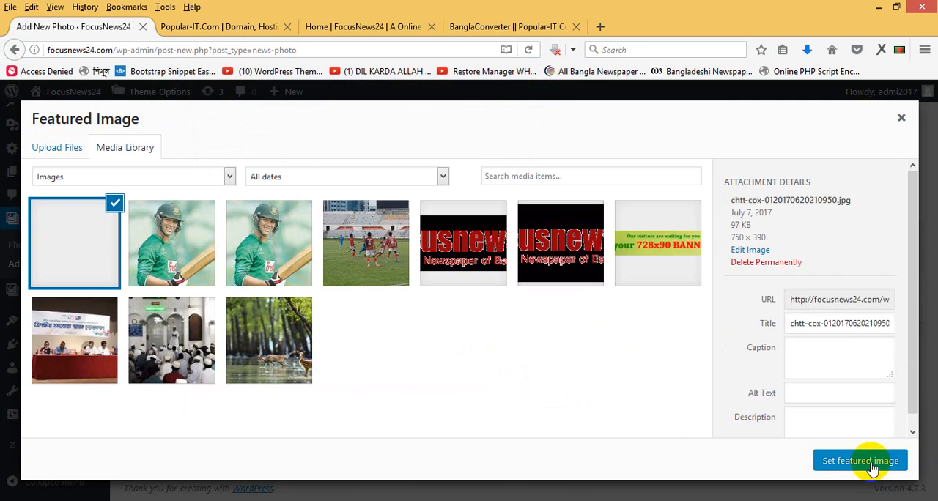
double_click(870, 462)
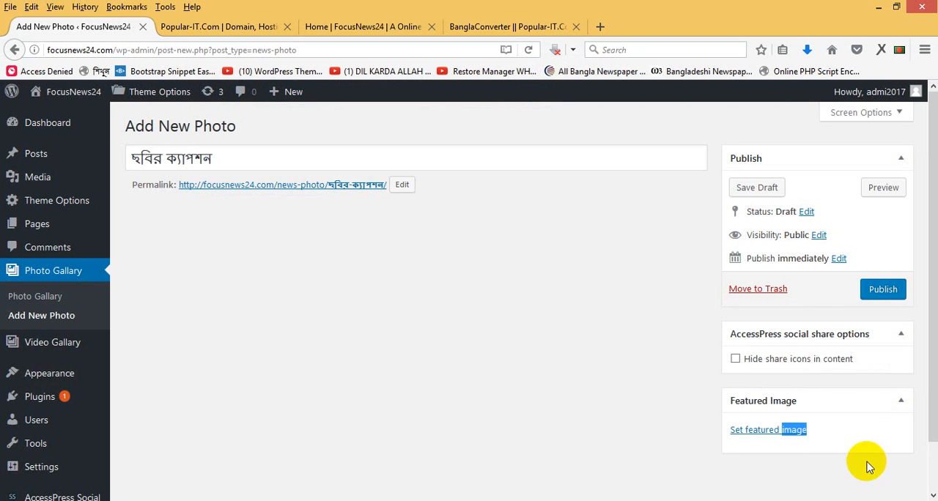
click(880, 293)
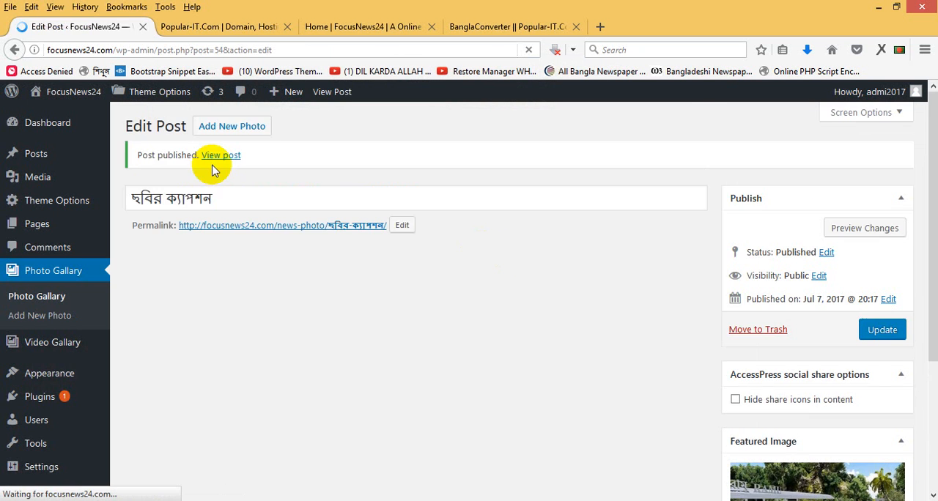
- Copy the published photo's title ছবির ক্যাপশন and paste it as the title of another new photo gallery entry
double_click(230, 200)
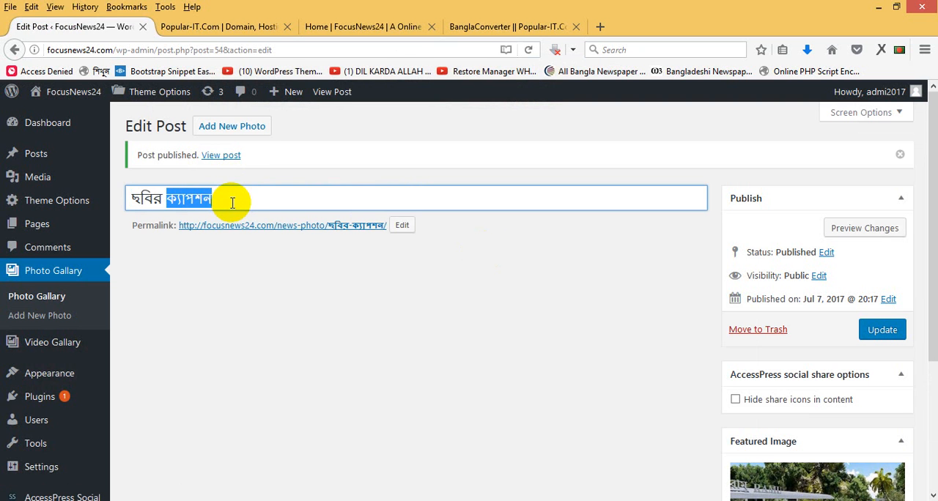
click(239, 133)
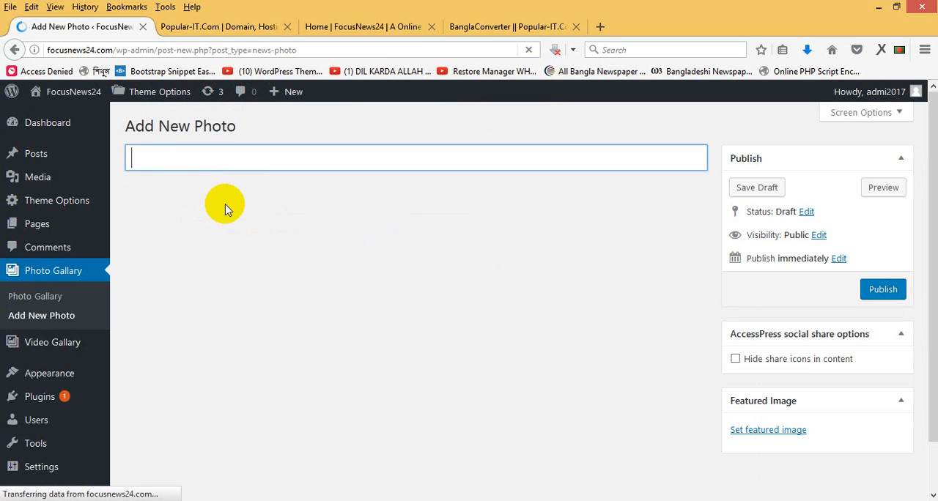
text(ছবির ক্যাপশন)
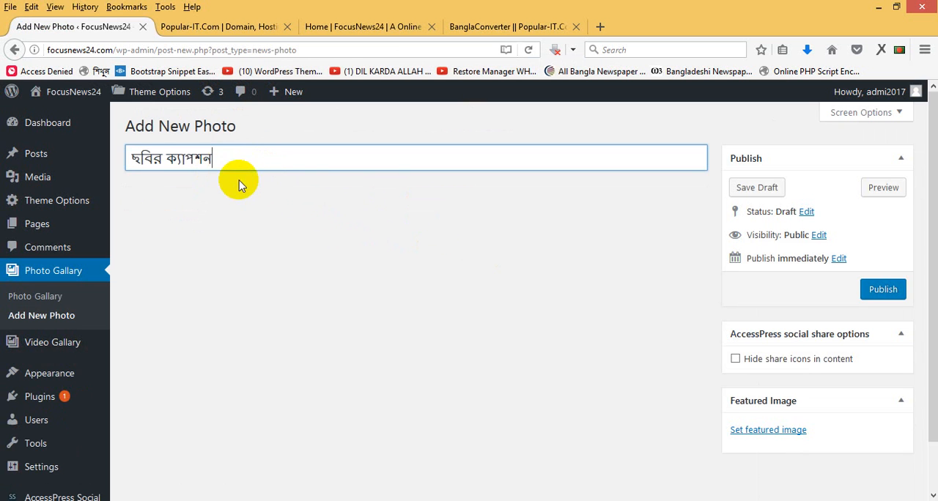
- Upload chtt-cox-0220170620210915.jpg from the news folder as the second photo's featured image and publish the entry
click(777, 434)
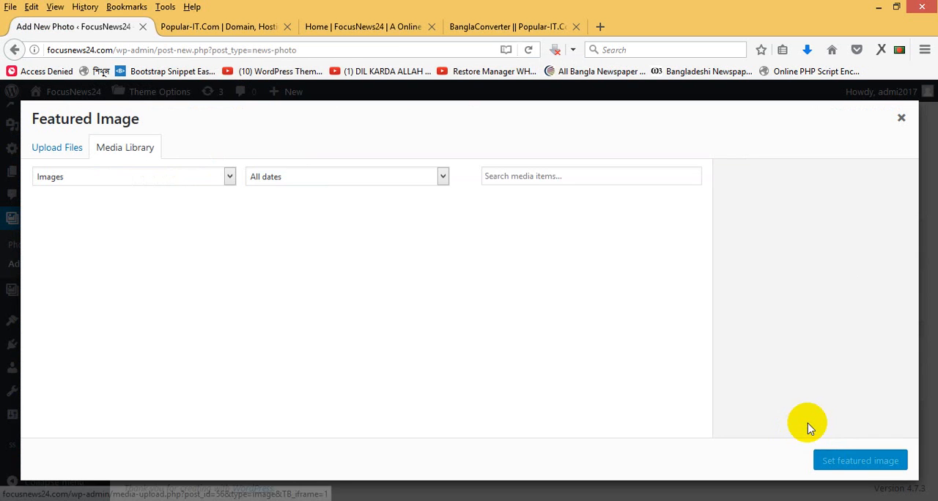
click(64, 150)
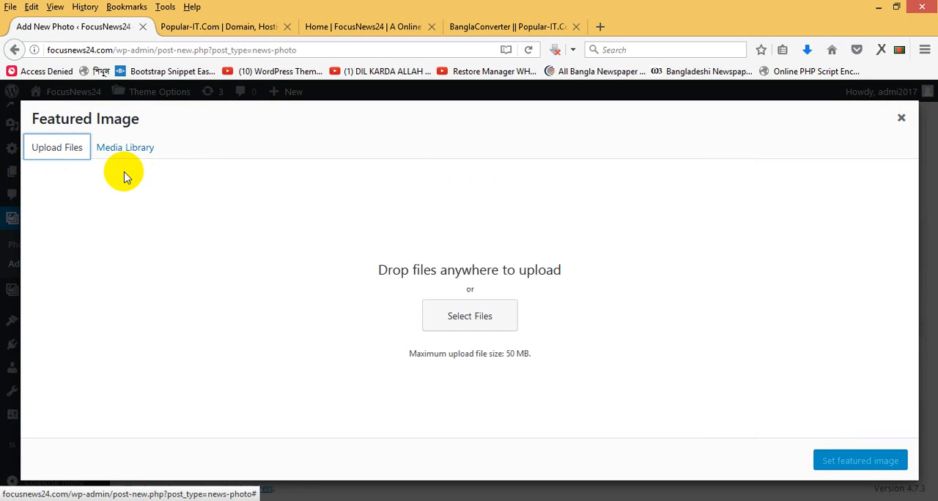
click(469, 316)
click(542, 165)
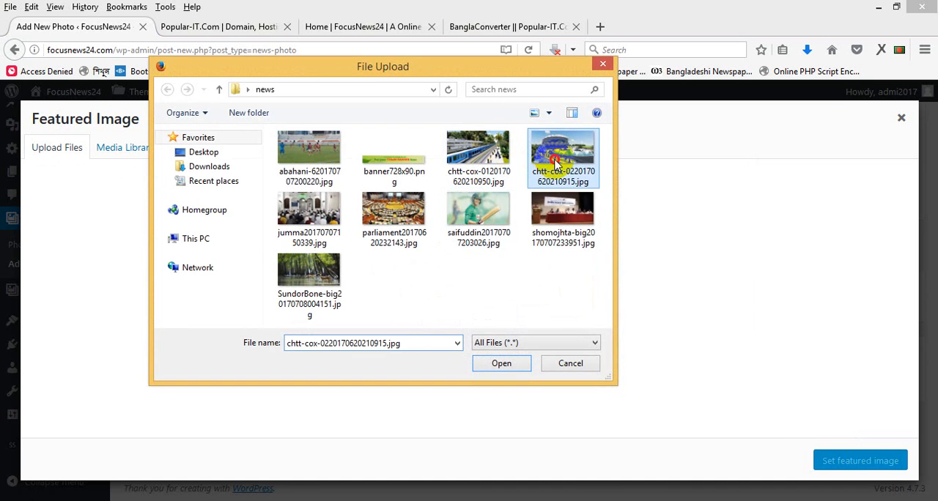
click(506, 363)
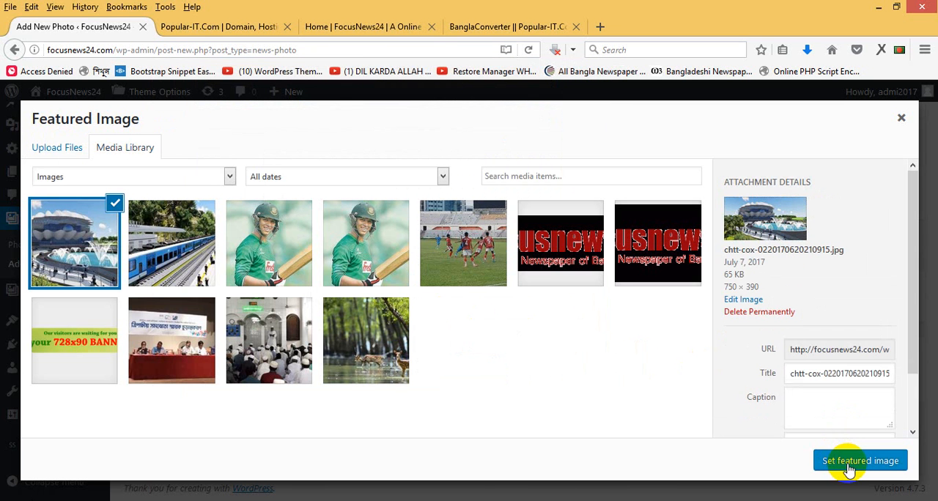
click(852, 464)
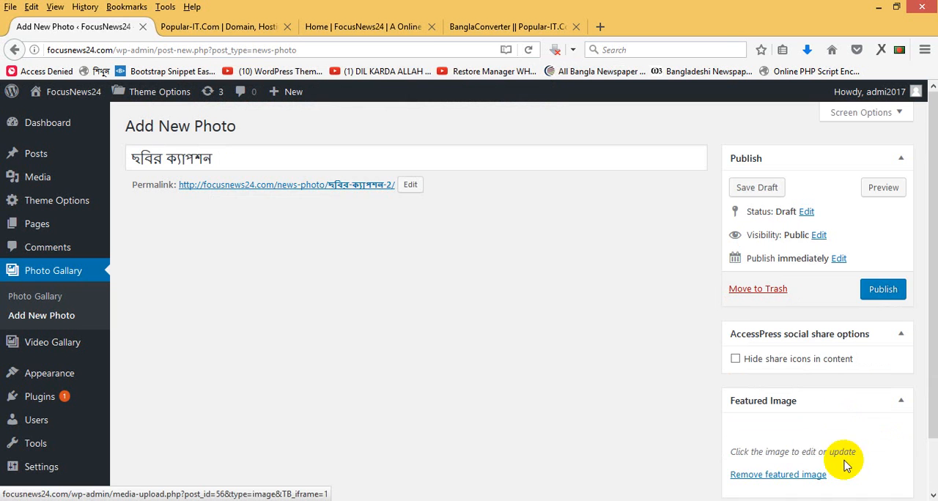
click(879, 290)
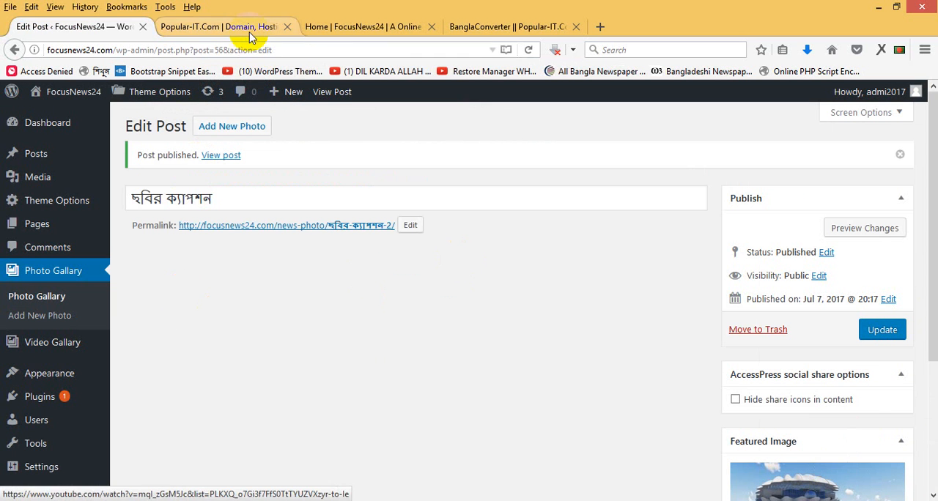
- Reload the FocusNews24 home page and check the photo gallery section for the published photo and caption
click(378, 27)
right_click(382, 27)
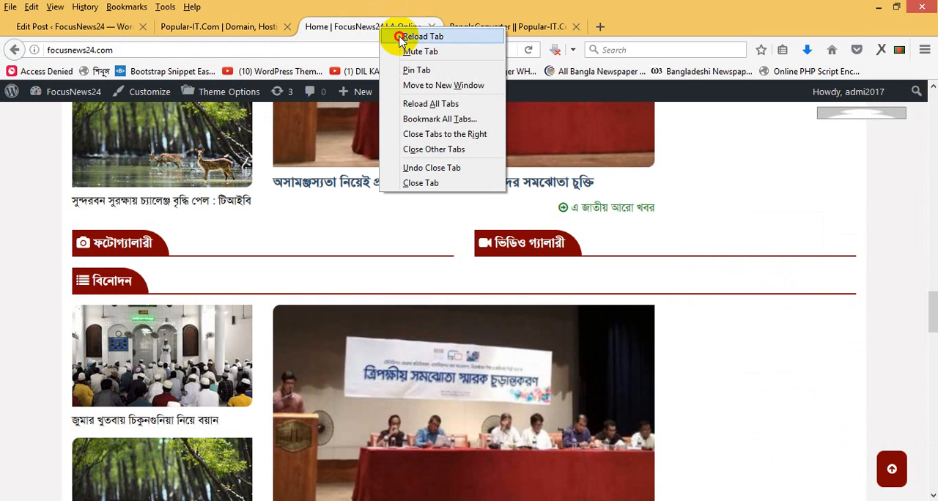
click(403, 35)
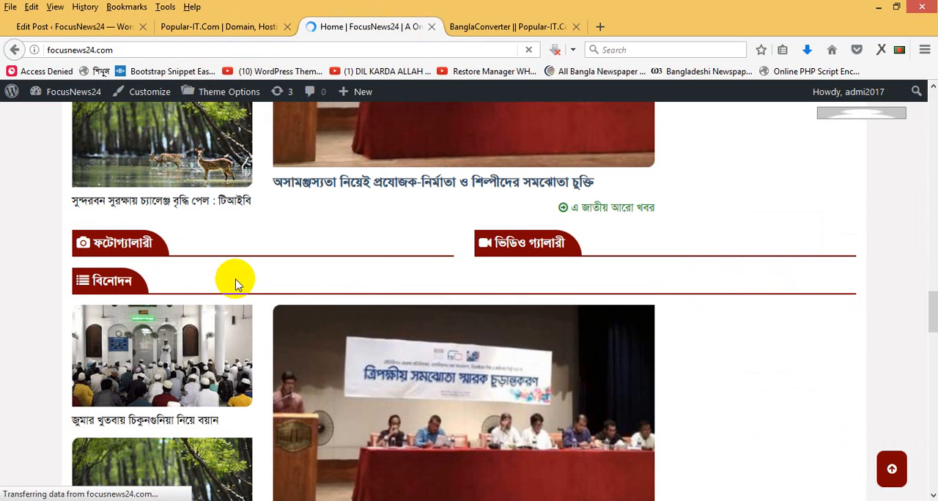
drag(928, 299, 932, 319)
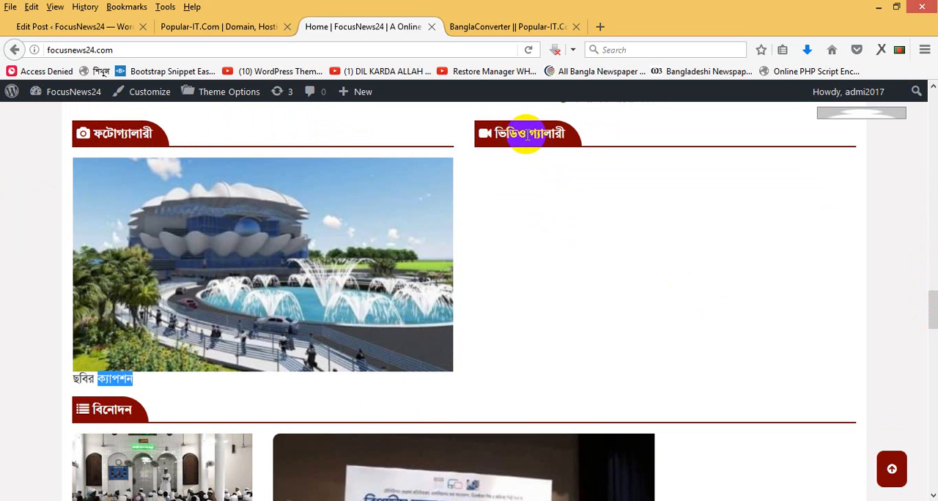
- Start a new video gallery entry in the WordPress dashboard and open YouTube in a separate browser tab
click(89, 27)
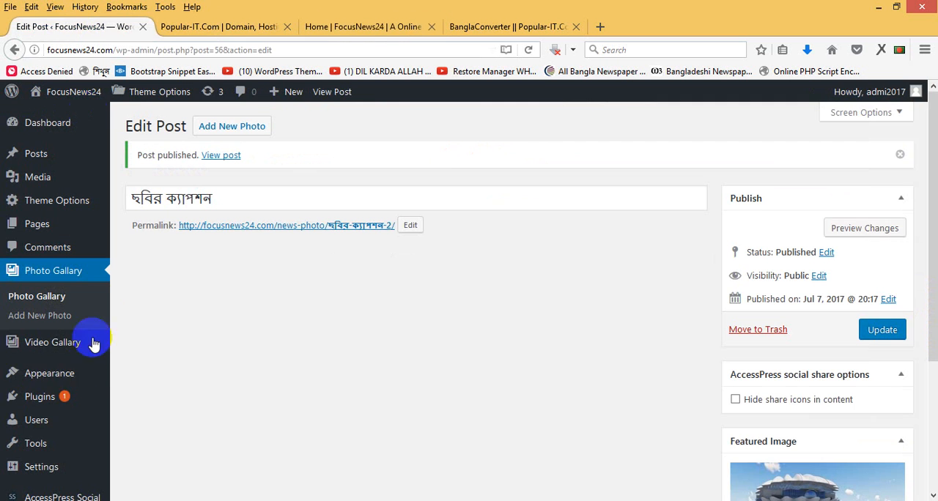
mouse_move(48, 357)
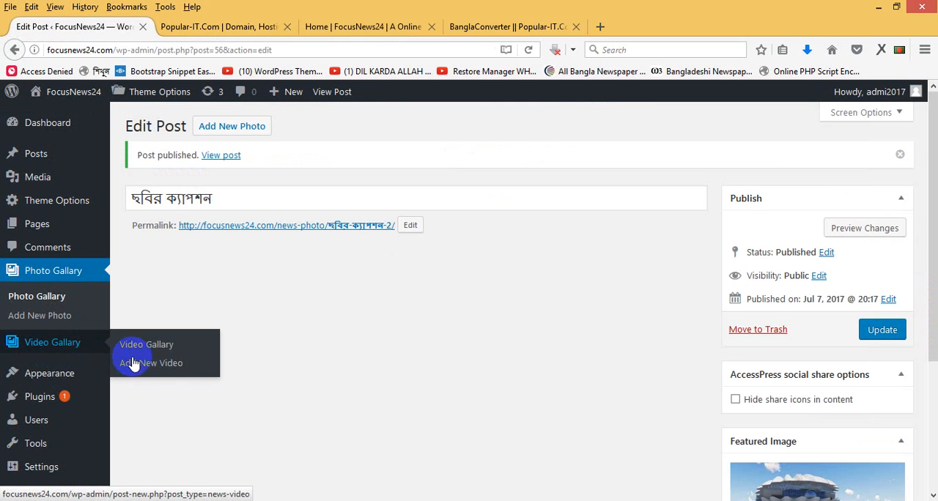
double_click(602, 26)
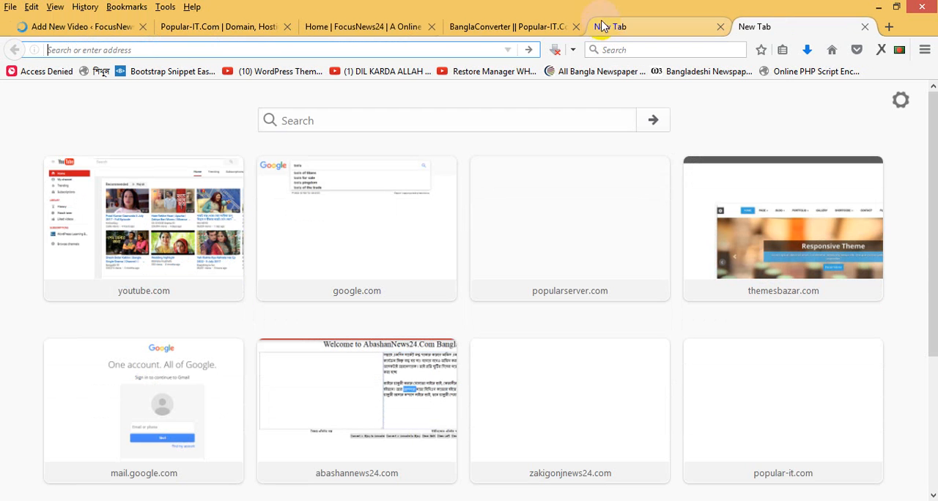
text(চ)
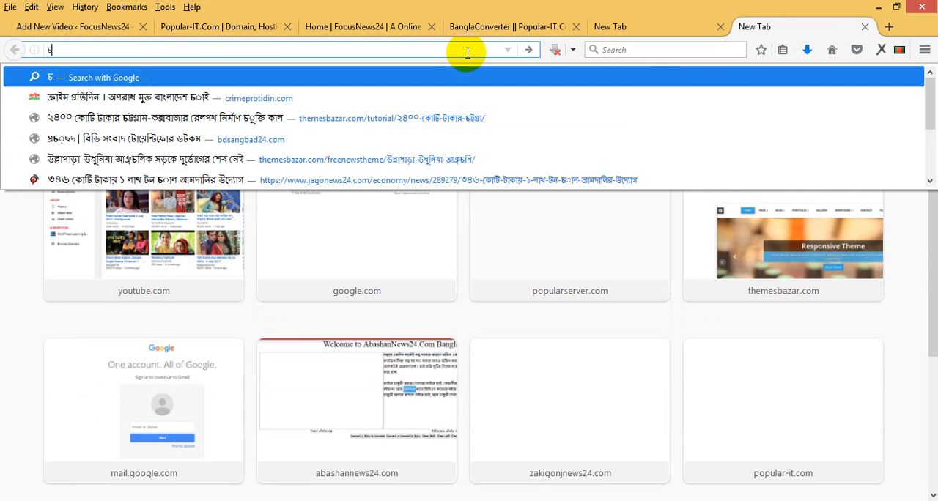
key(BackSpace)
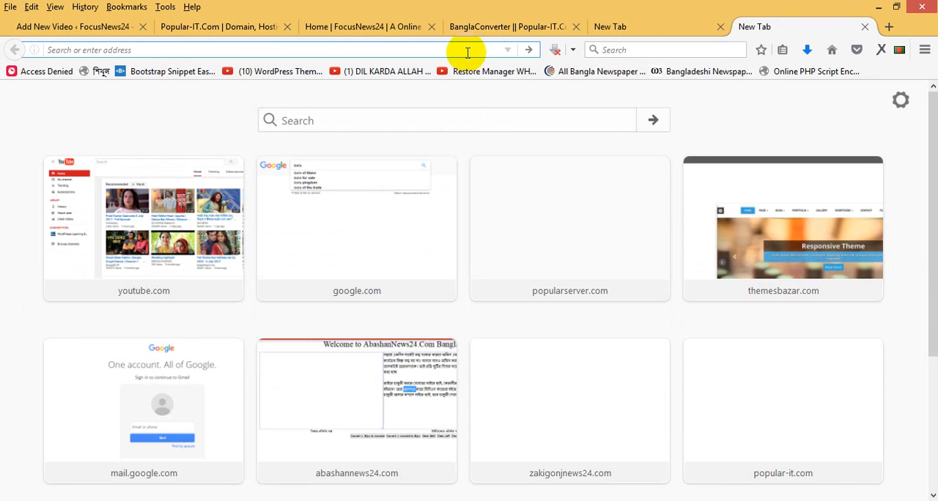
text(youtube.com)
key(Return)
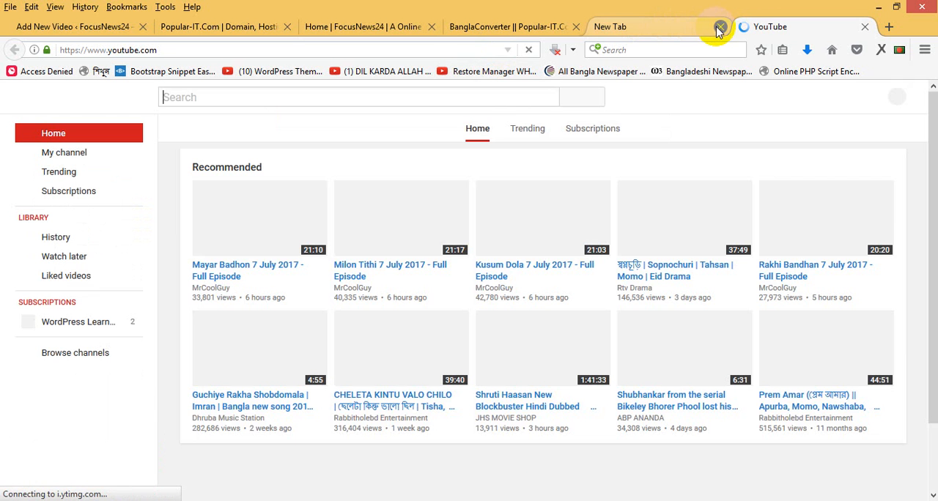
click(719, 27)
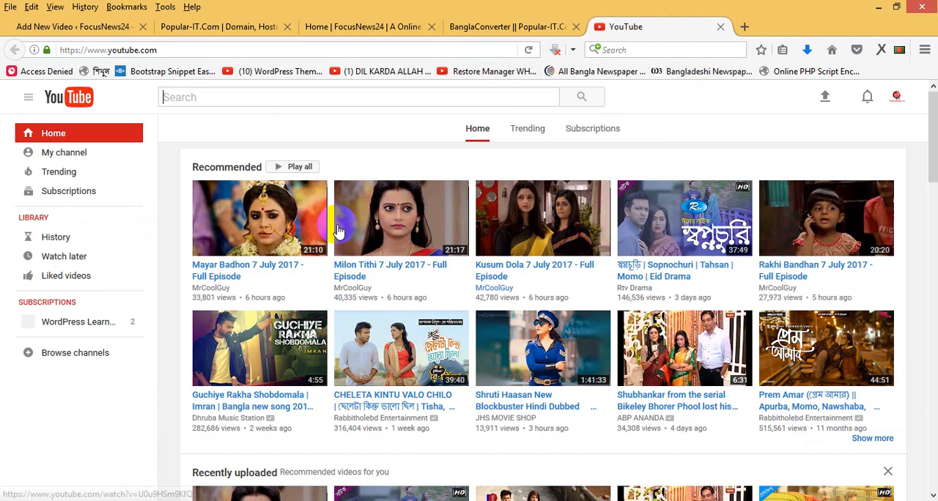
- Search YouTube for bd live tv and look through the results for a live news channel
click(230, 98)
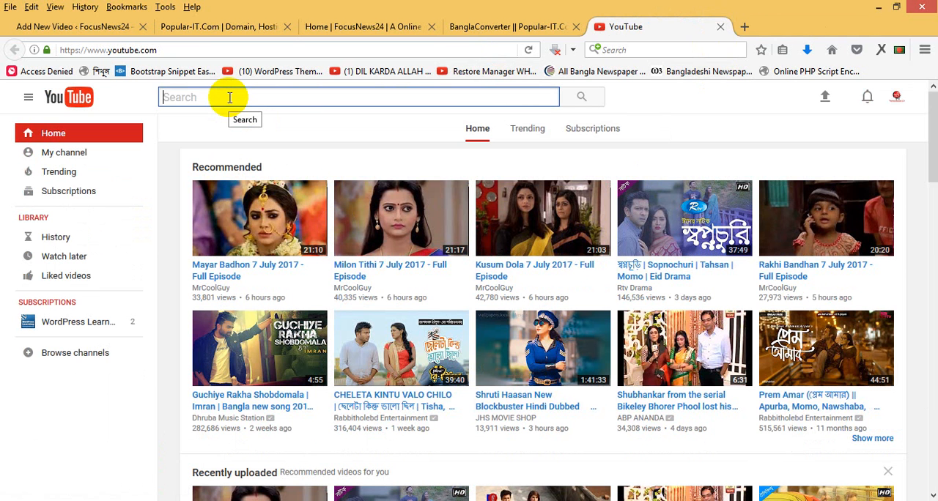
text(bd live tv)
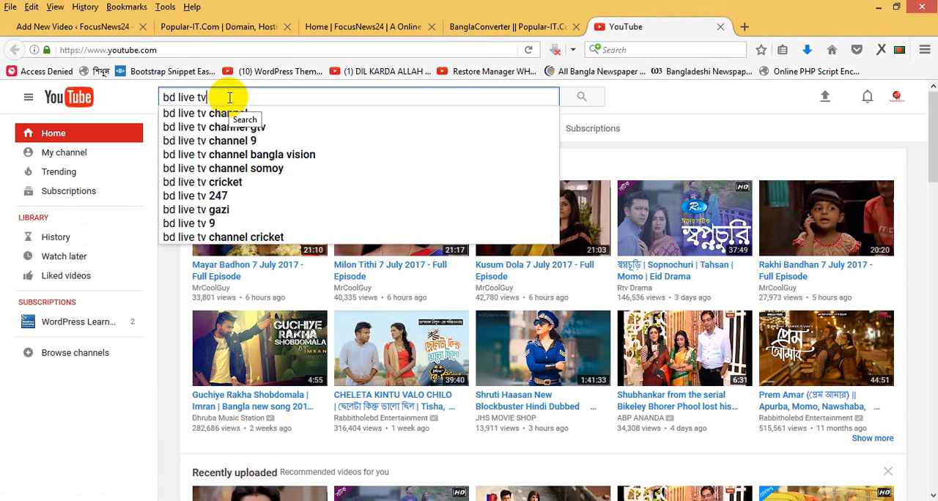
key(Return)
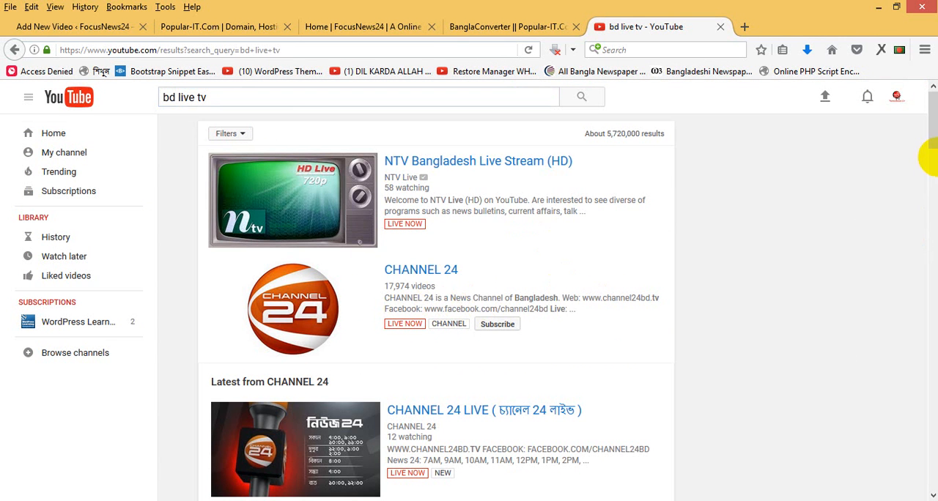
drag(931, 139, 928, 202)
drag(927, 203, 897, 157)
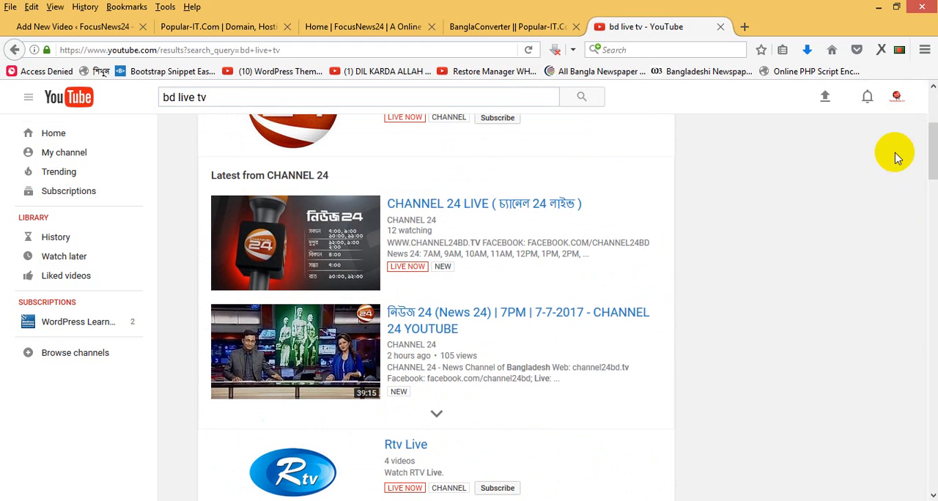
- Open the CHANNEL 24 LIVE stream in its own browser tab and pause its playback
right_click(482, 209)
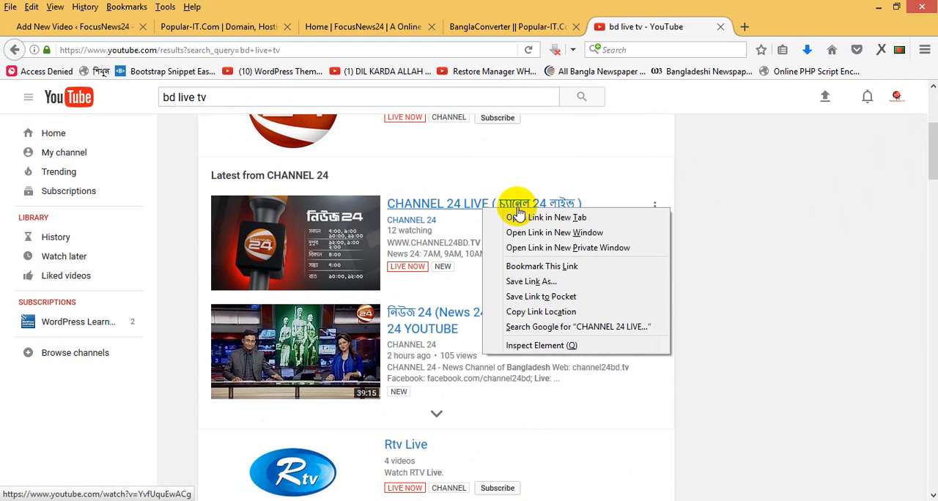
click(517, 214)
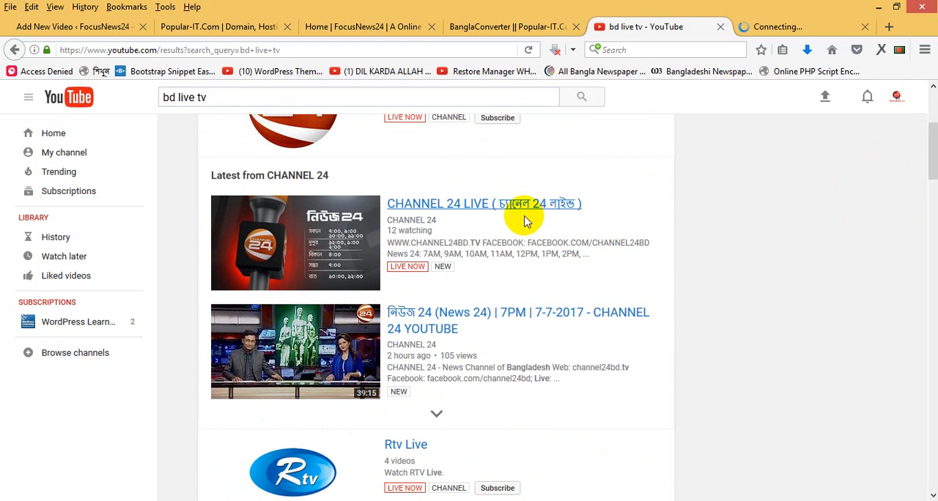
click(776, 32)
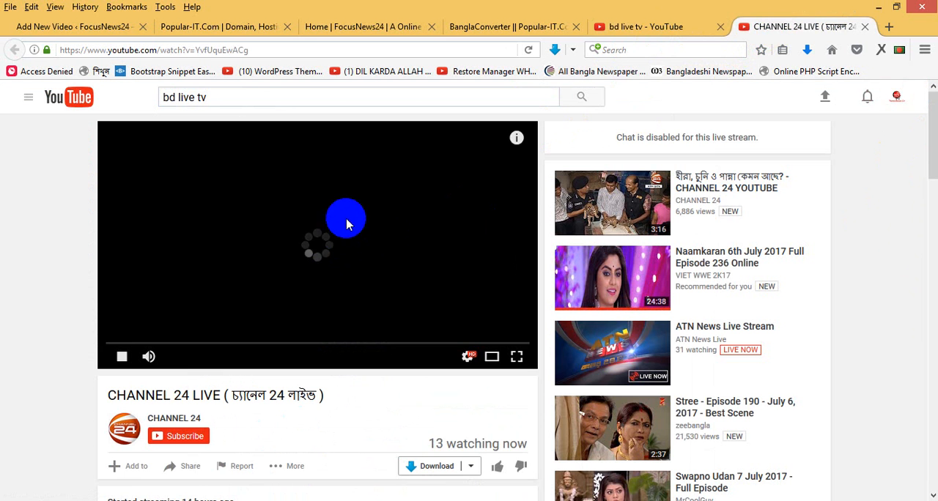
click(311, 245)
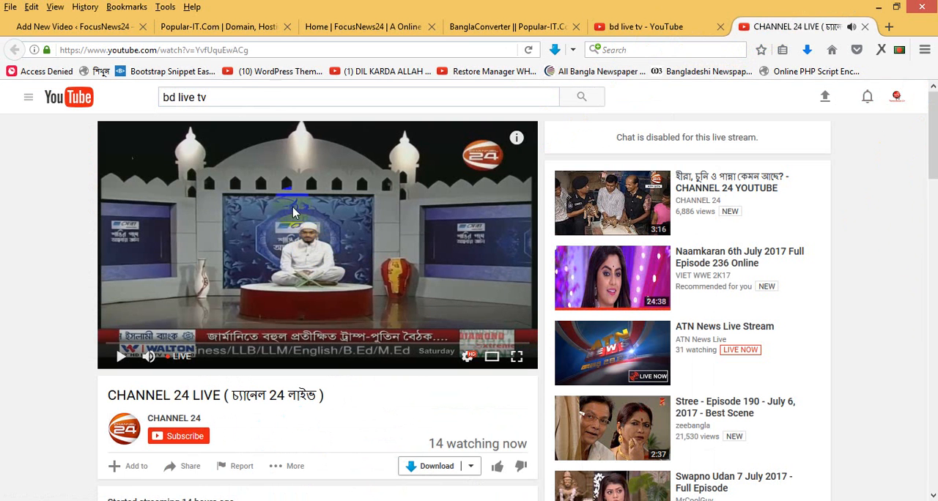
- Title the new video entry Channel 24 Live, paste the stream's YouTube address into its content and publish it
click(256, 49)
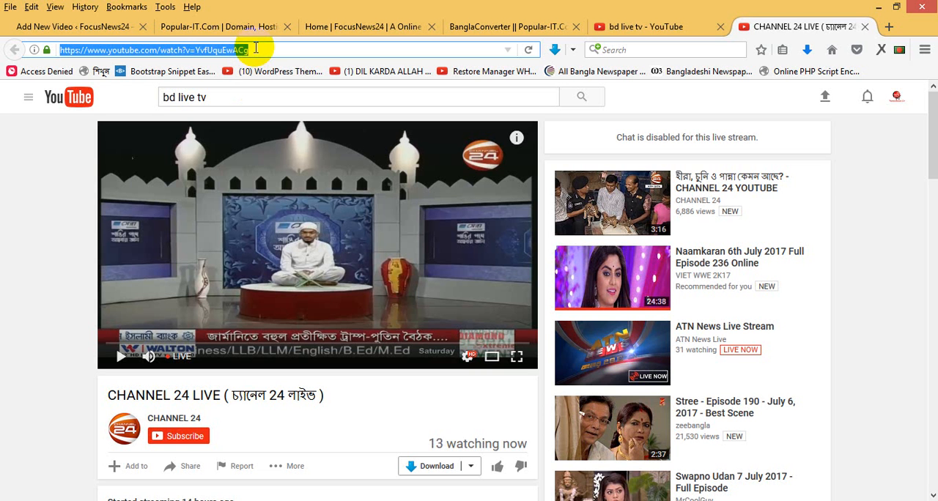
click(100, 27)
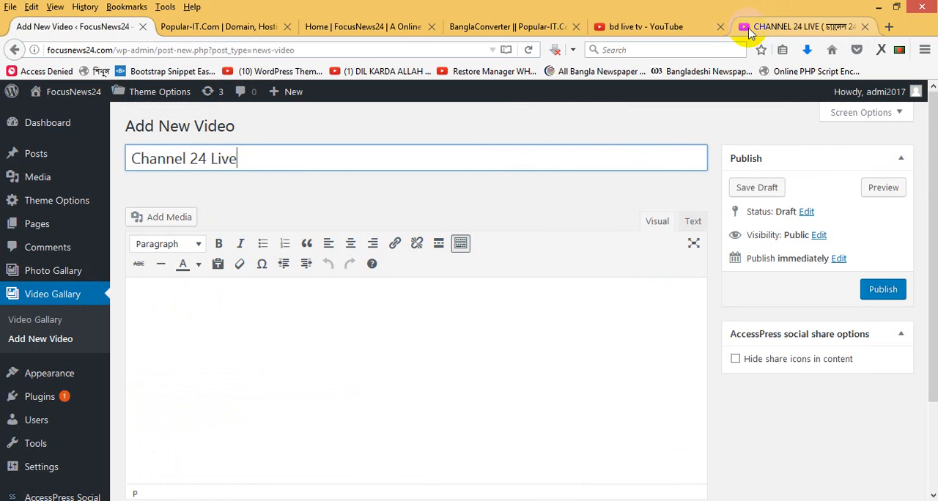
click(748, 33)
click(344, 49)
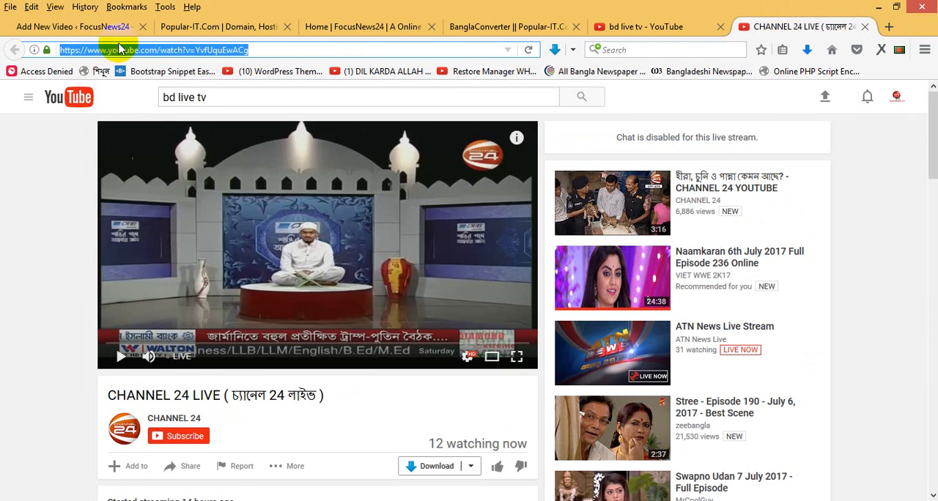
click(87, 26)
click(232, 315)
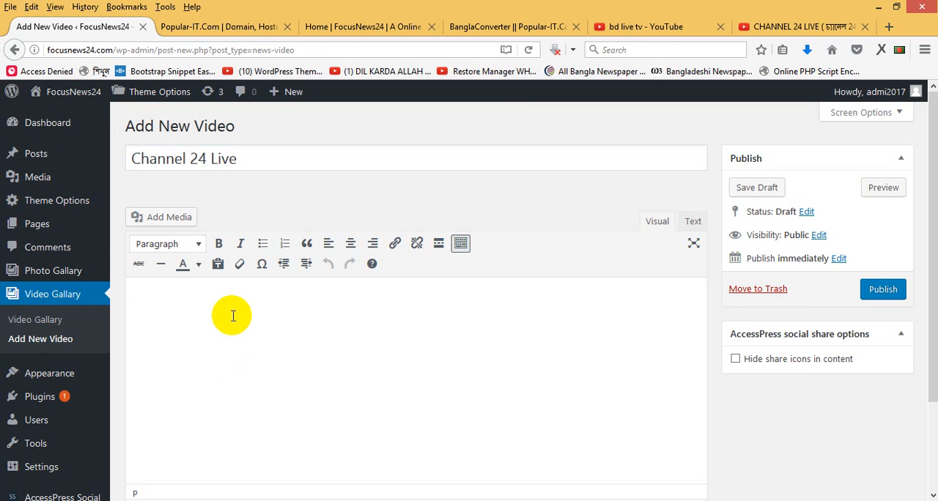
text(https://www.youtube.com/watch?v=YvFUpzEsACg)
click(882, 290)
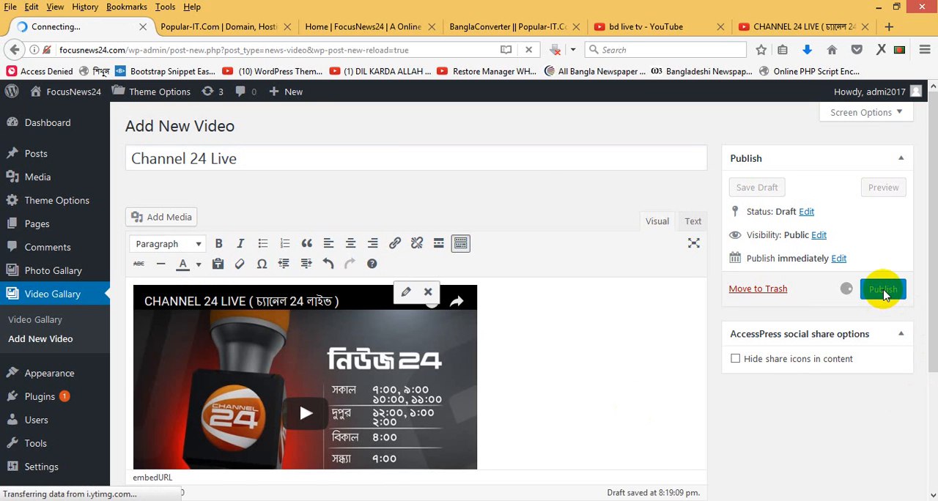
- Open the suggested ATN News Live Stream on YouTube and copy its page address
click(804, 30)
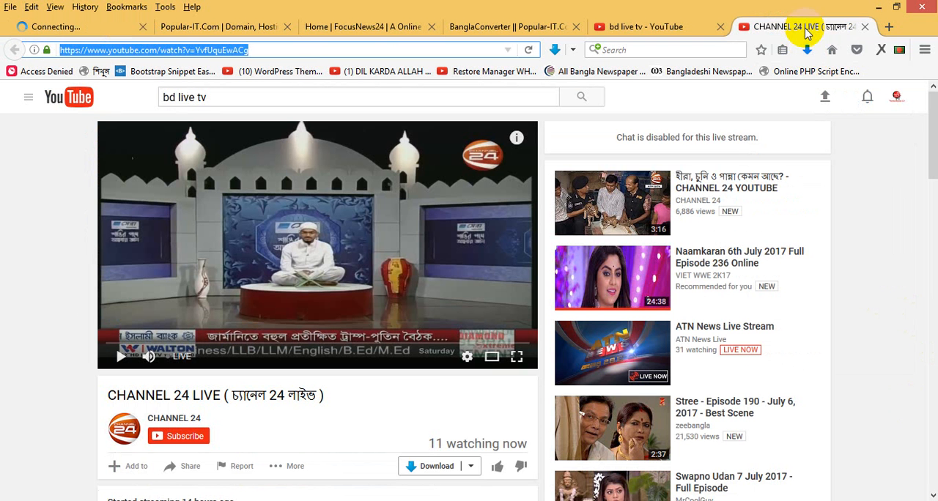
click(714, 327)
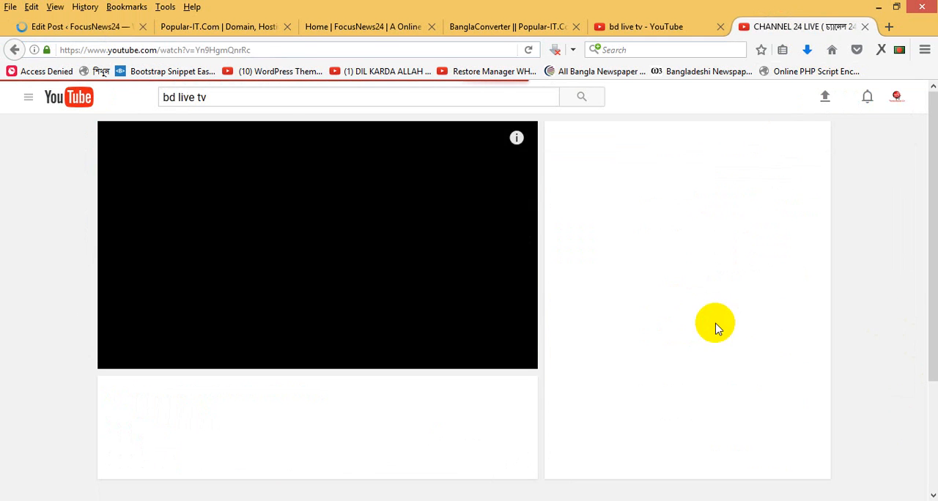
double_click(249, 49)
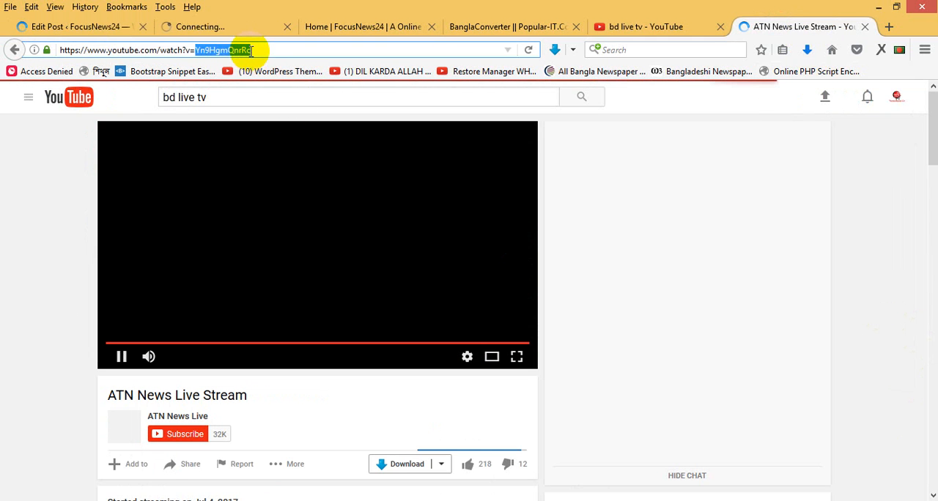
click(249, 49)
key(ctrl+c)
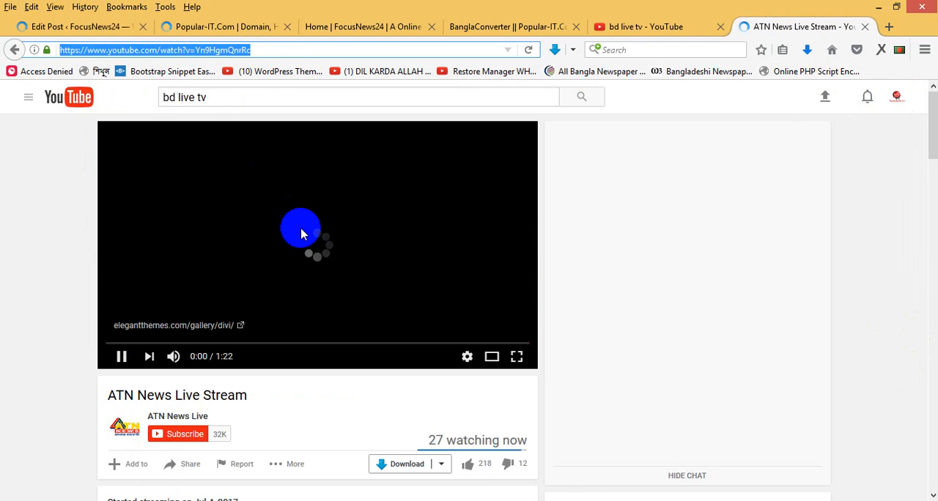
click(339, 246)
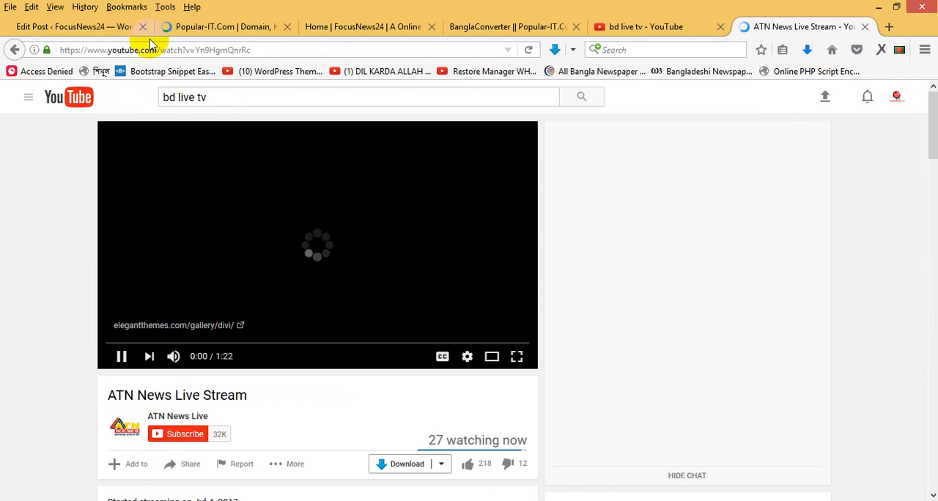
- Start another video gallery entry on the WordPress site and title it Atn News Live
click(98, 26)
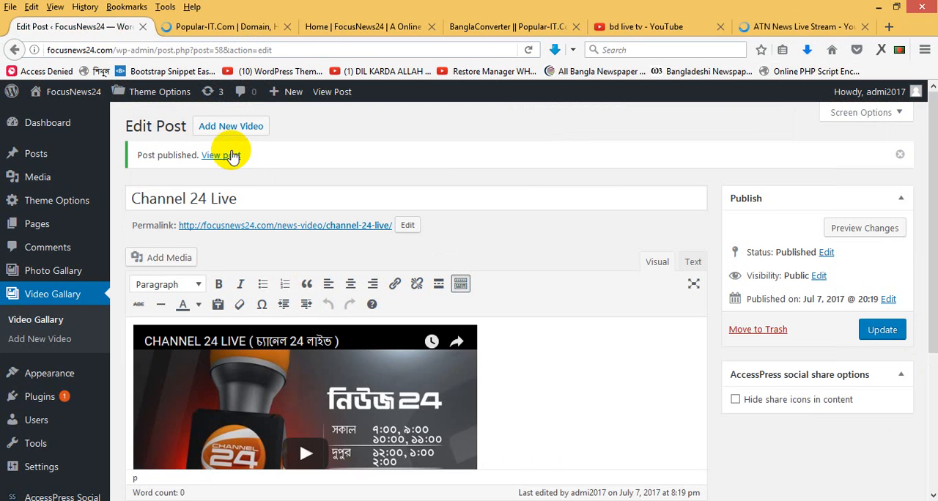
click(223, 127)
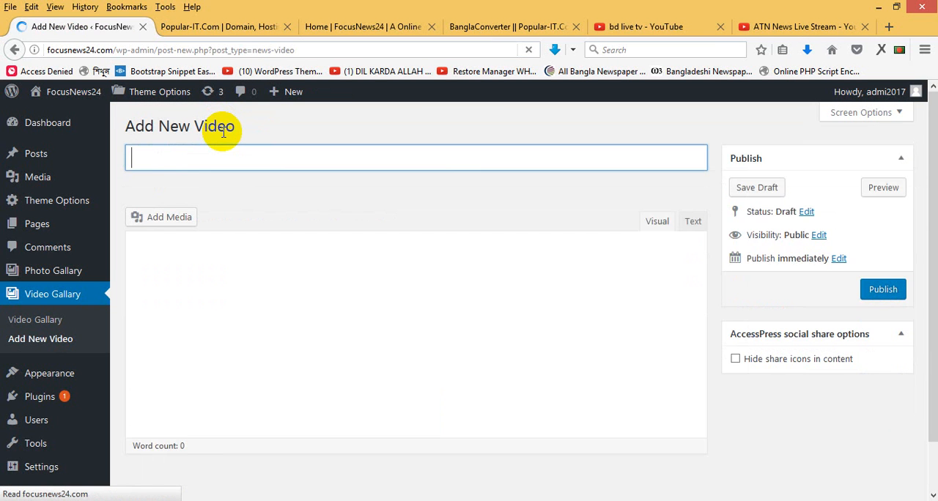
text(Atn News Live)
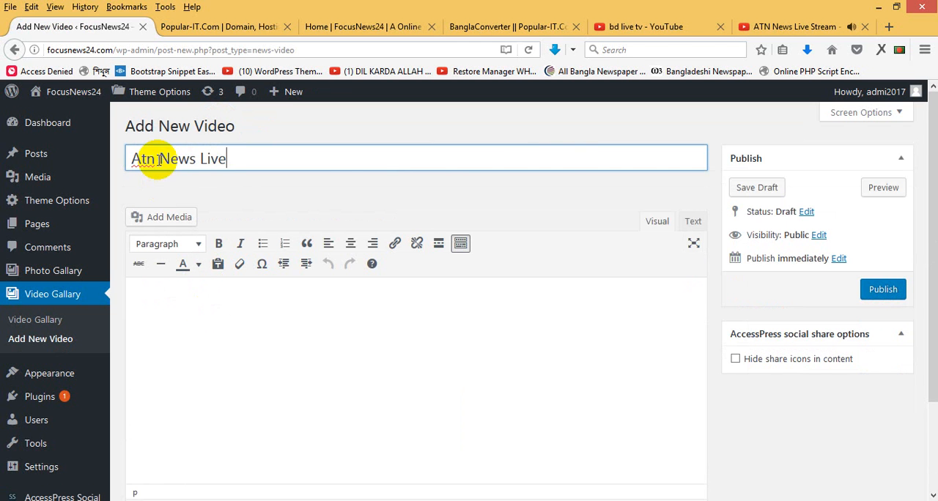
- Pause the ATN stream, correct the entry's title to ATN News Live, paste the stream's address into the content and publish
click(808, 27)
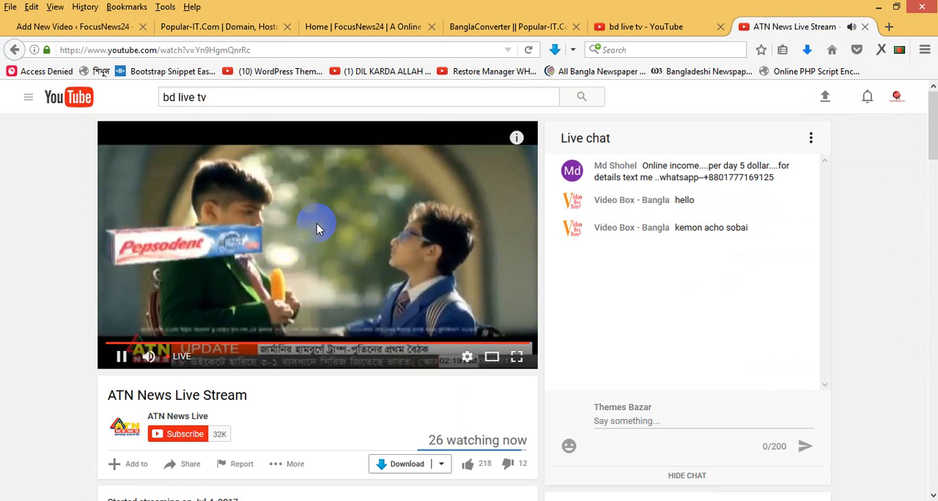
click(317, 224)
click(73, 28)
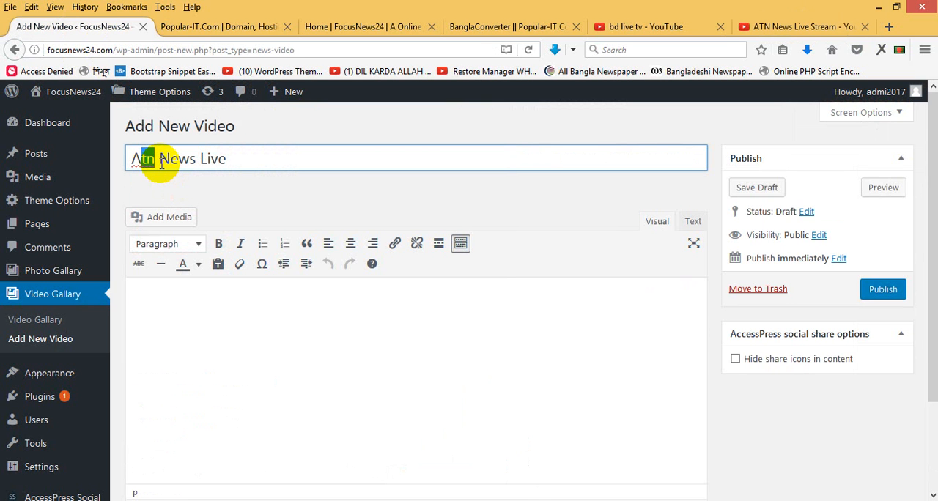
click(195, 329)
key(ctrl+v)
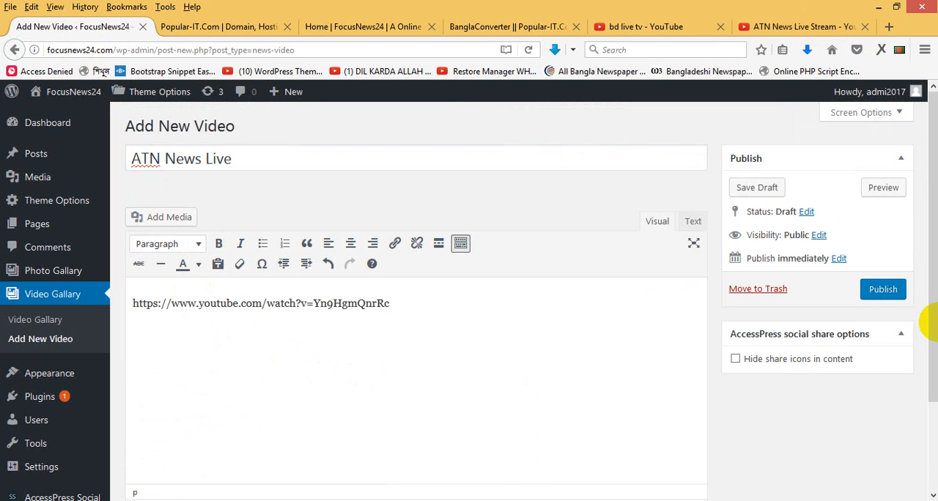
click(884, 290)
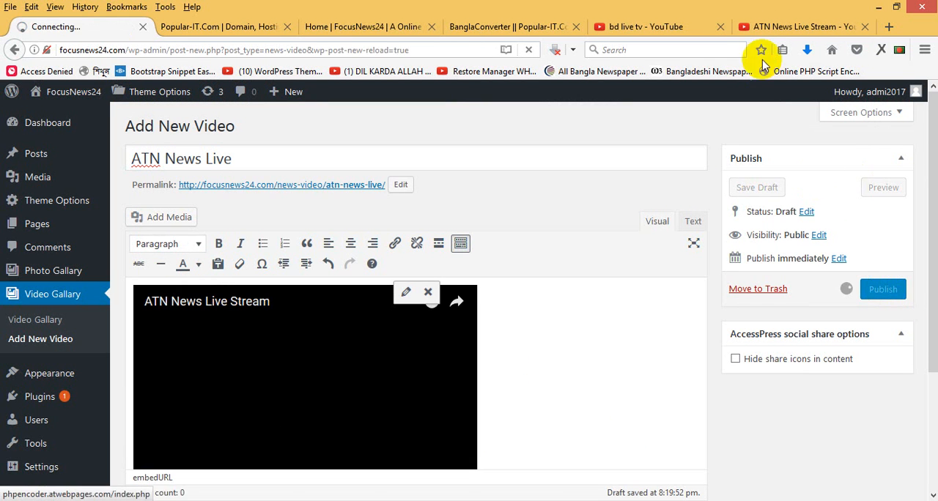
- Close the ATN News stream page and open the NTV Live channel from the YouTube results in a separate tab
click(780, 26)
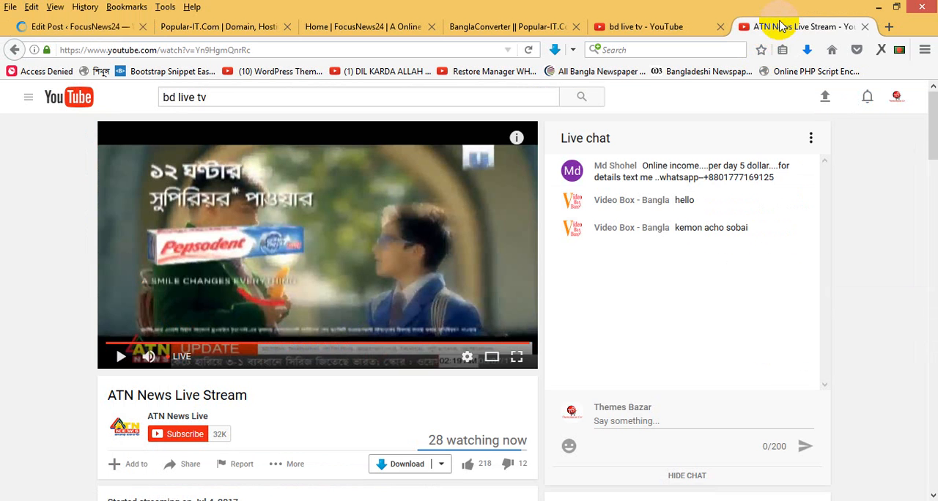
click(864, 27)
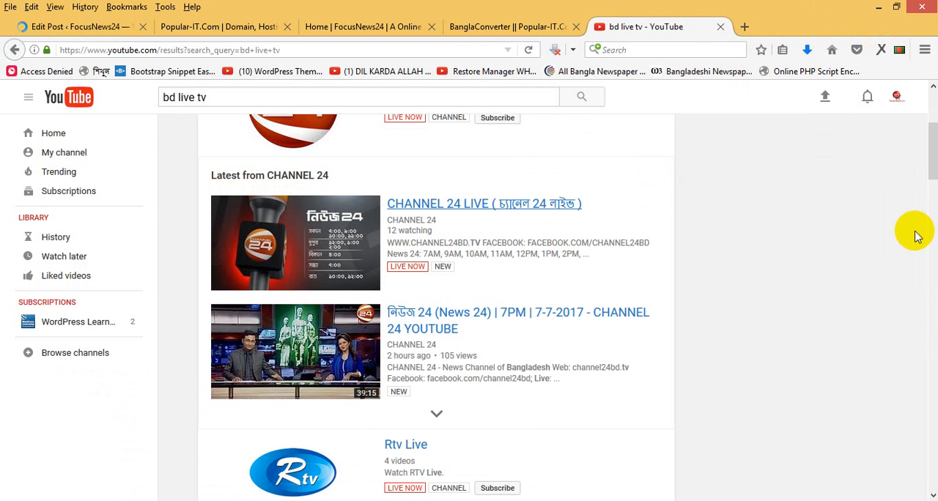
drag(934, 162, 933, 224)
click(415, 232)
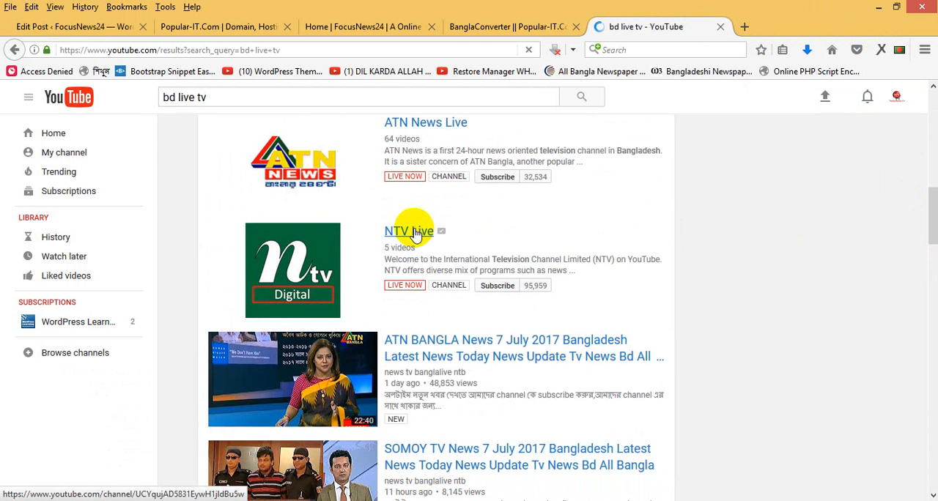
- Try to open the Rtv Live channel and look through the remaining results for more live TV channels
drag(932, 240, 927, 203)
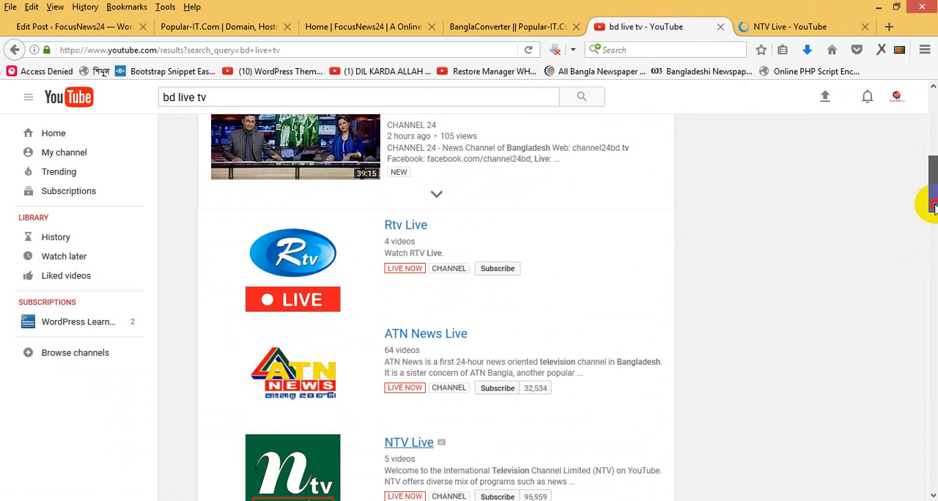
click(405, 227)
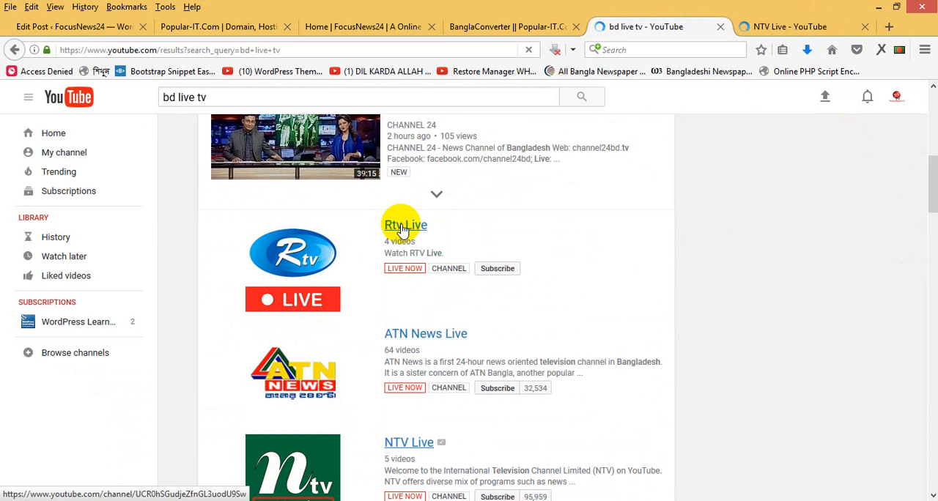
drag(929, 208, 929, 283)
click(932, 155)
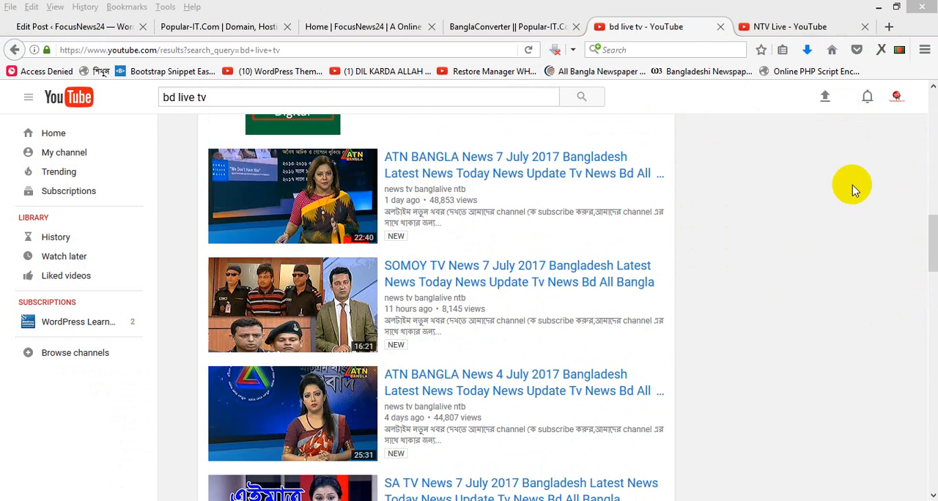
drag(929, 255, 928, 180)
- Search YouTube for gazi tv live and open the GTV Live stream
click(235, 99)
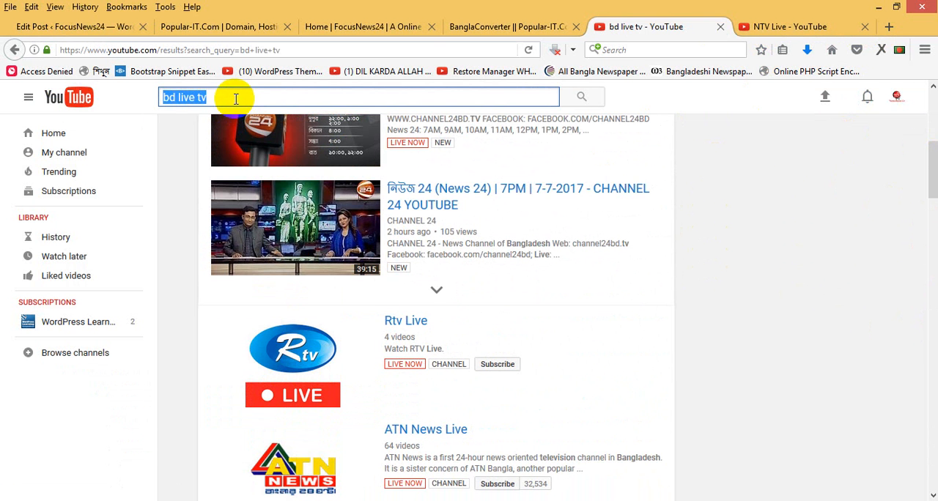
text(gazi)
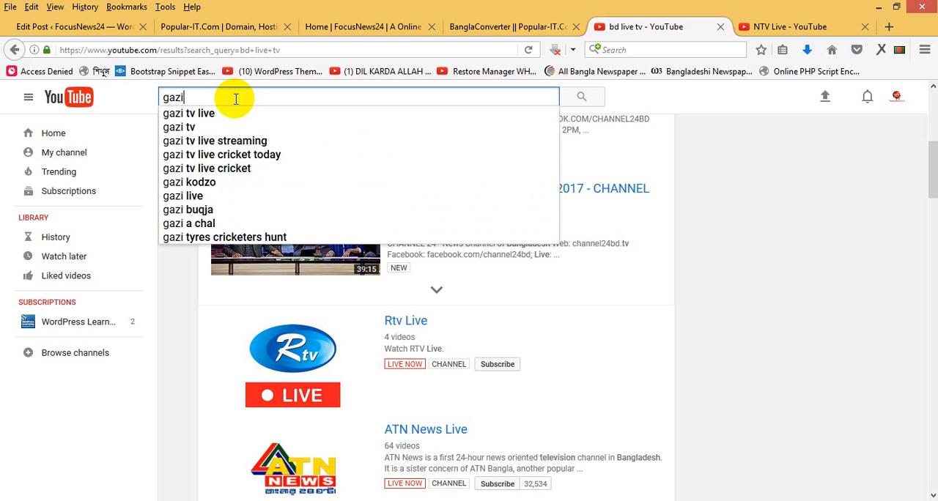
key(Down)
key(Return)
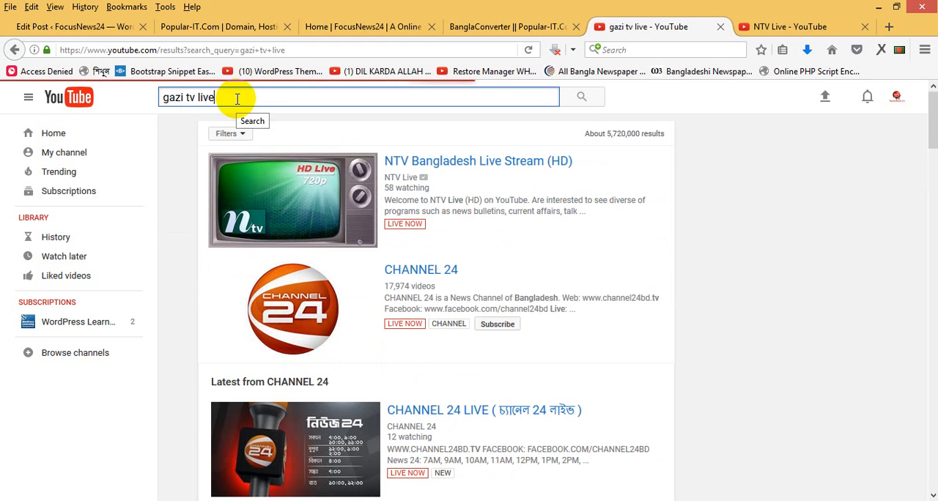
click(412, 160)
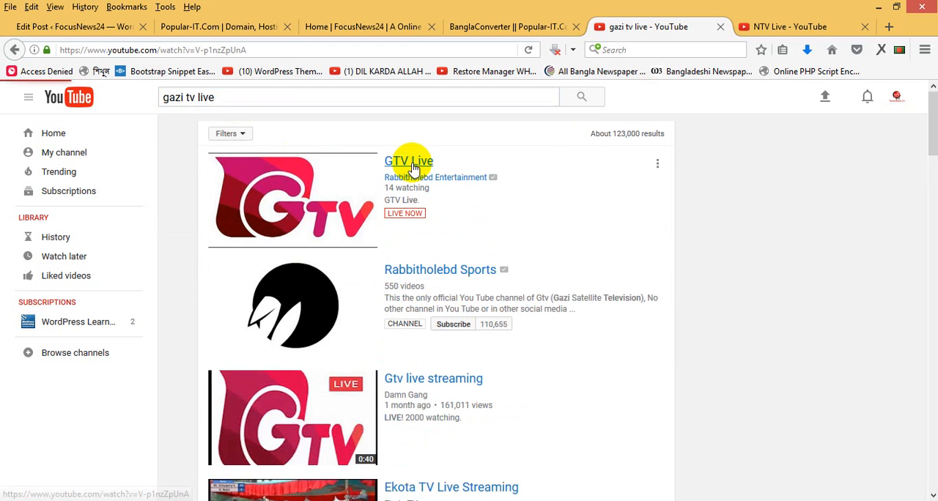
- Open NTV Bangladesh Live Stream (HD) from the NTV Live channel's live section
click(778, 27)
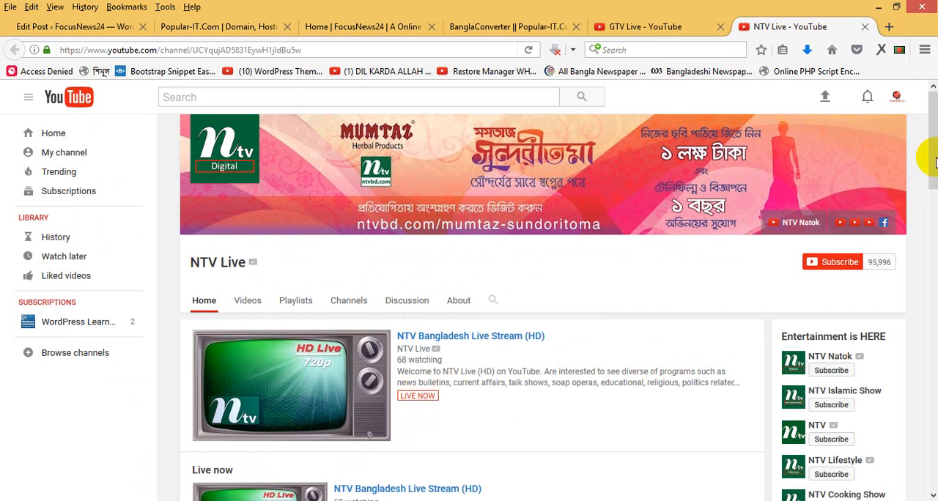
drag(933, 156, 924, 195)
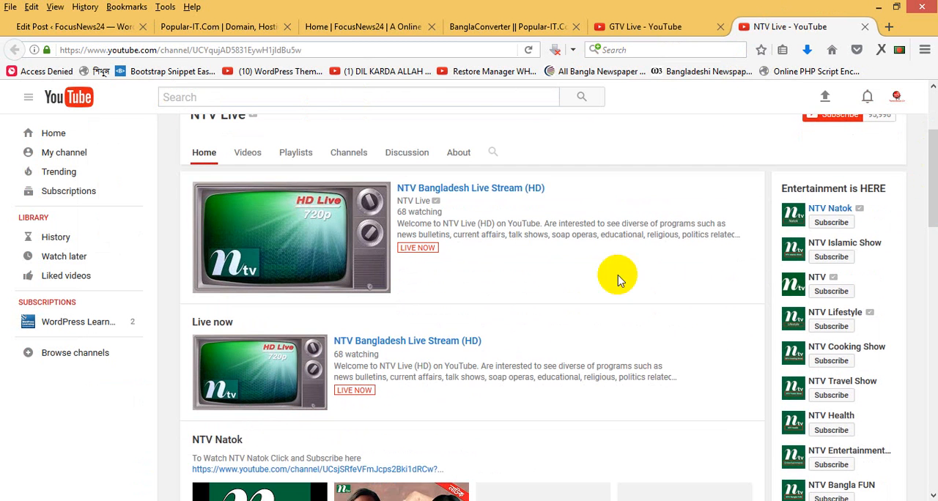
click(411, 341)
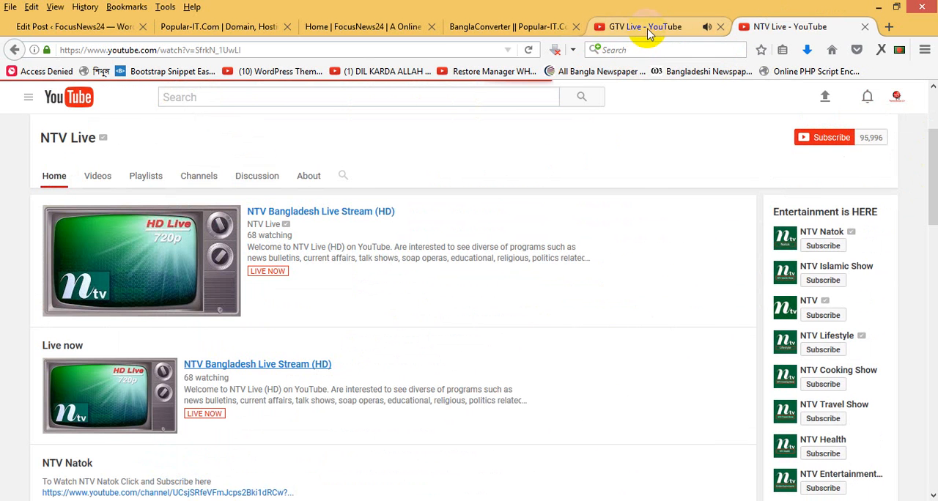
- Pause the GTV Live stream and copy its page address
click(648, 35)
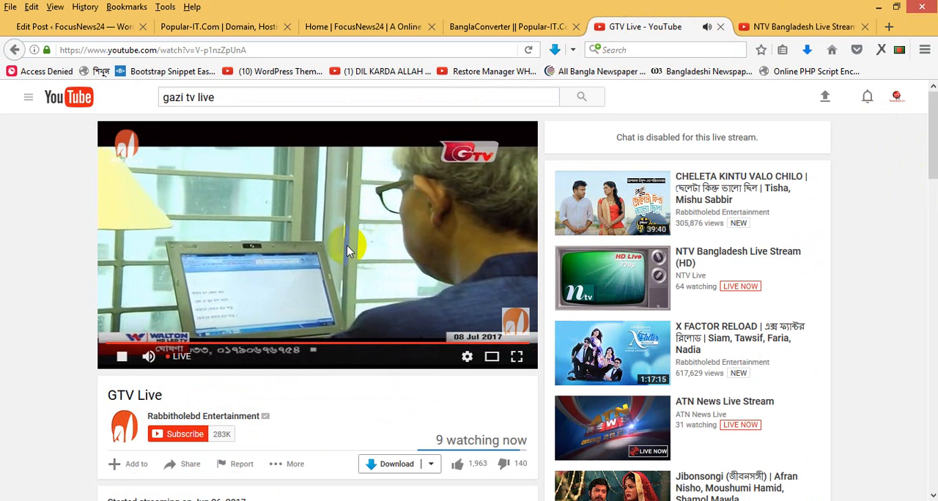
click(809, 29)
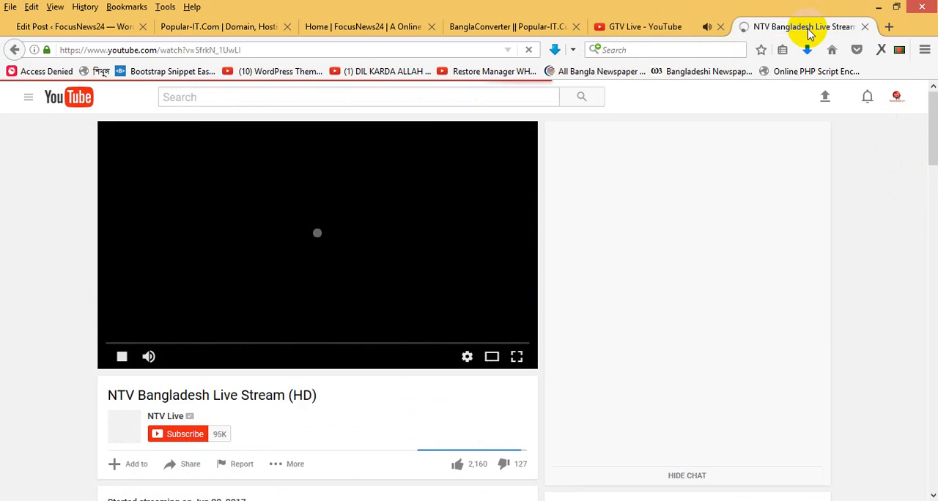
click(644, 27)
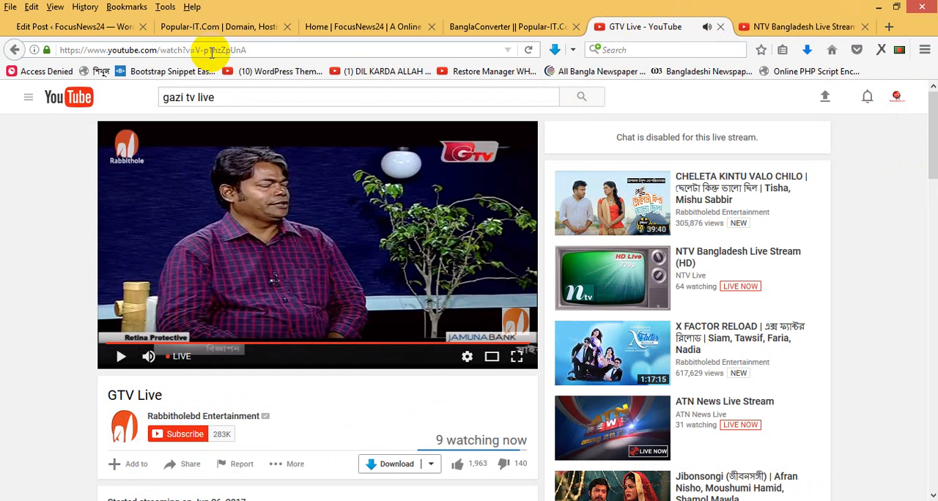
click(211, 52)
click(212, 52)
triple_click(212, 53)
double_click(211, 53)
triple_click(212, 53)
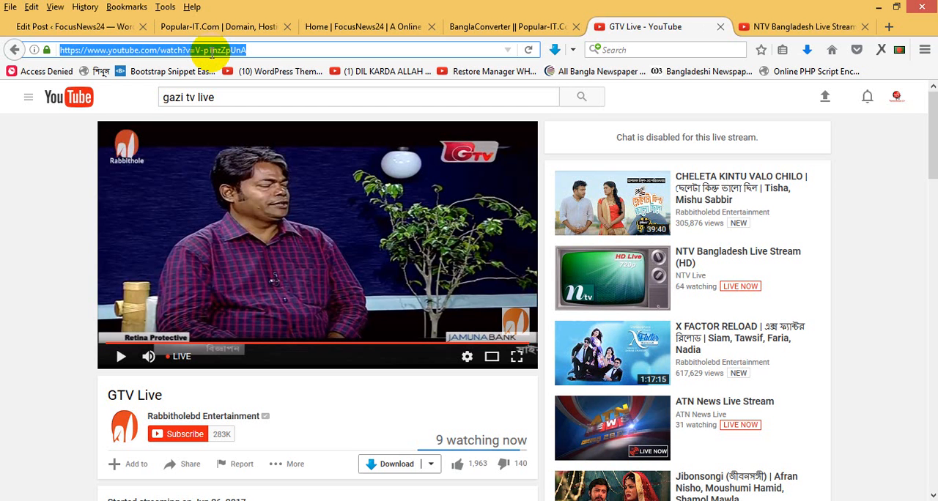
- Skip the ad on the NTV Bangladesh stream and stop its playback
click(804, 27)
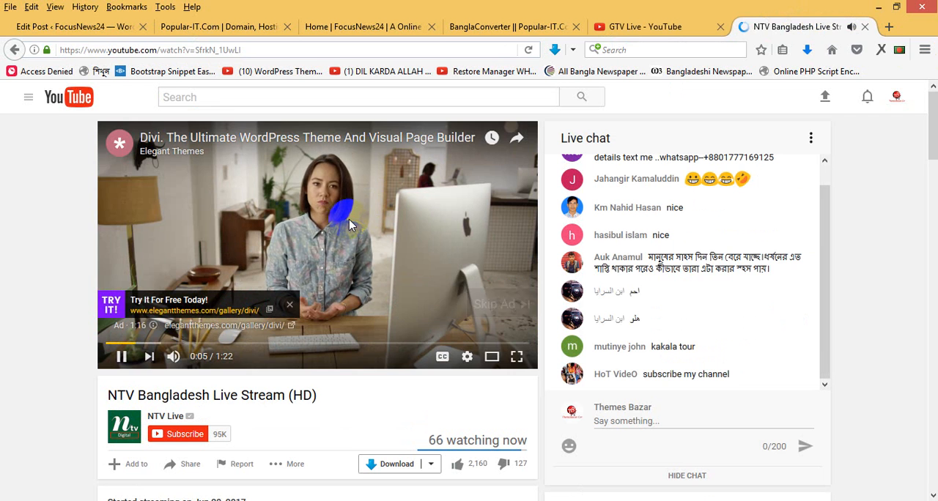
click(491, 304)
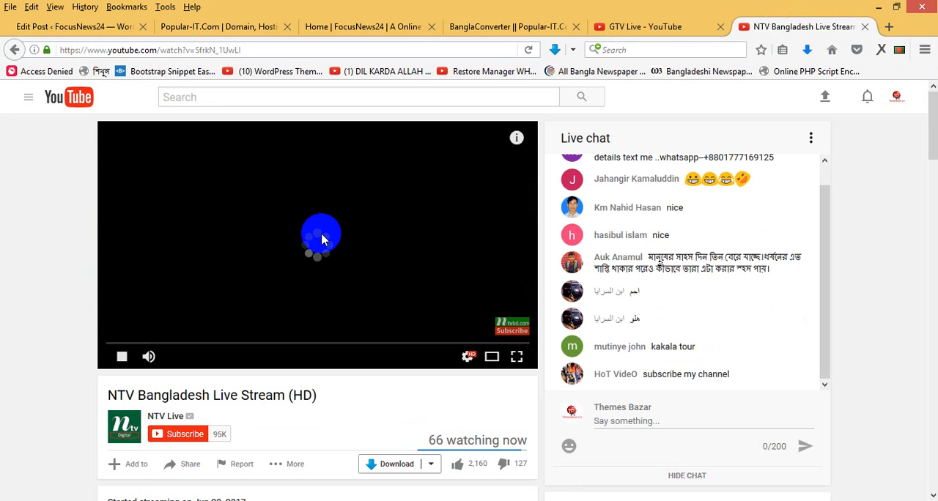
click(329, 241)
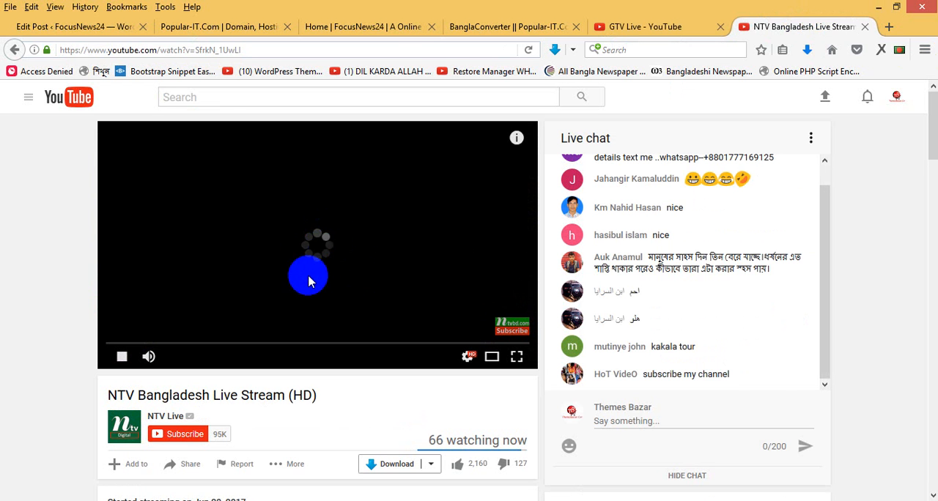
- Add a WordPress video gallery entry titled GTV Live, paste the stream's YouTube address into its content and publish it
click(101, 28)
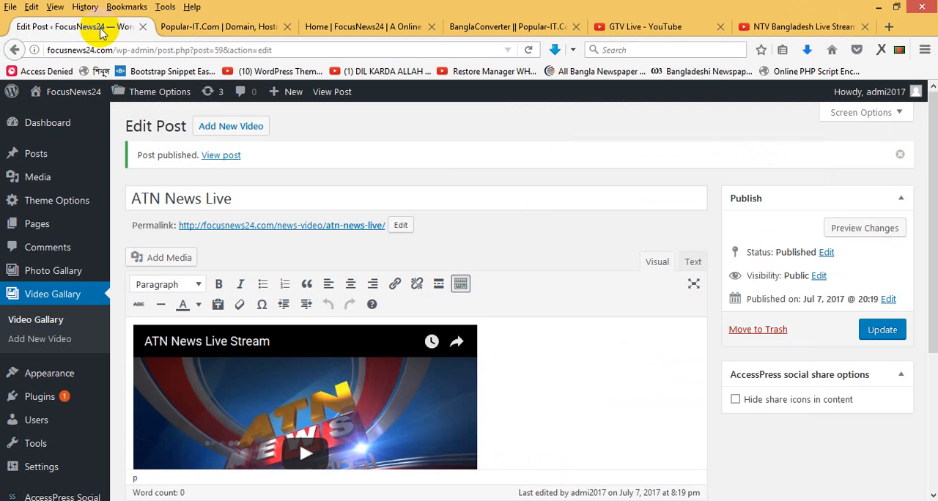
click(225, 132)
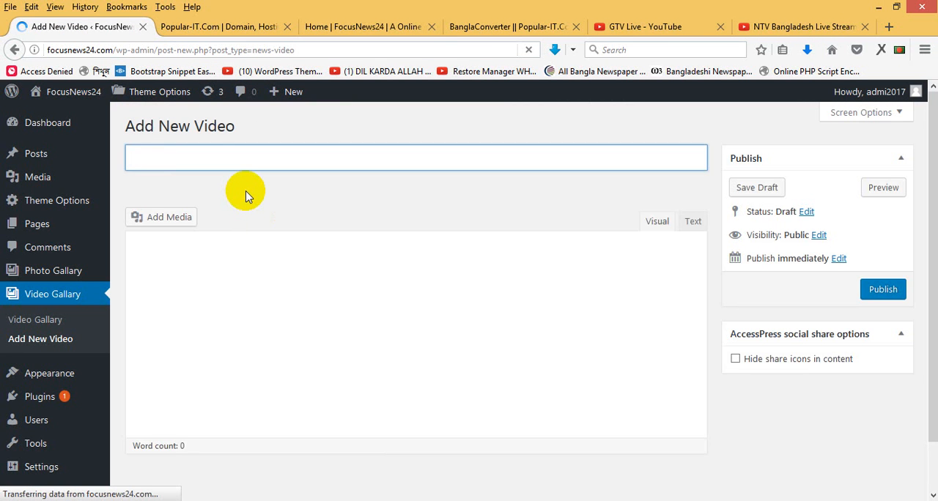
text(GTV Live)
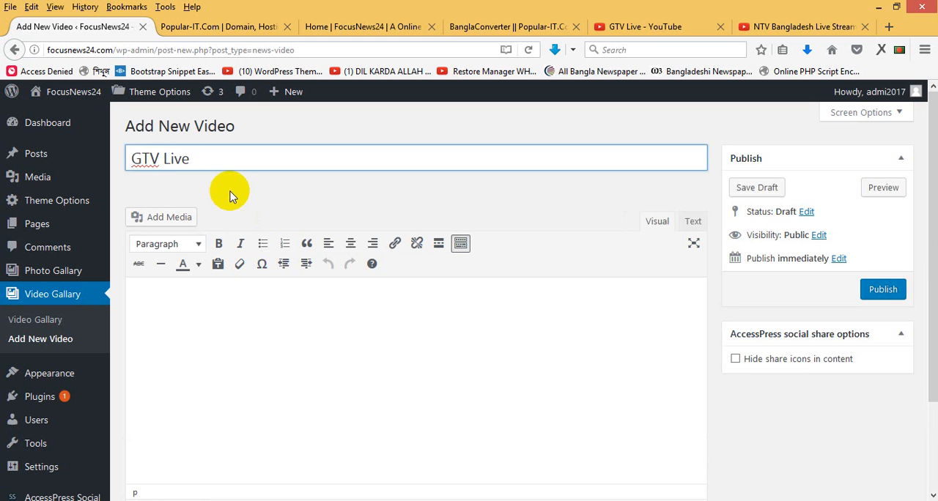
click(215, 308)
text(https://www.youtube.com/watch?v=V-p1nzZpUnA)
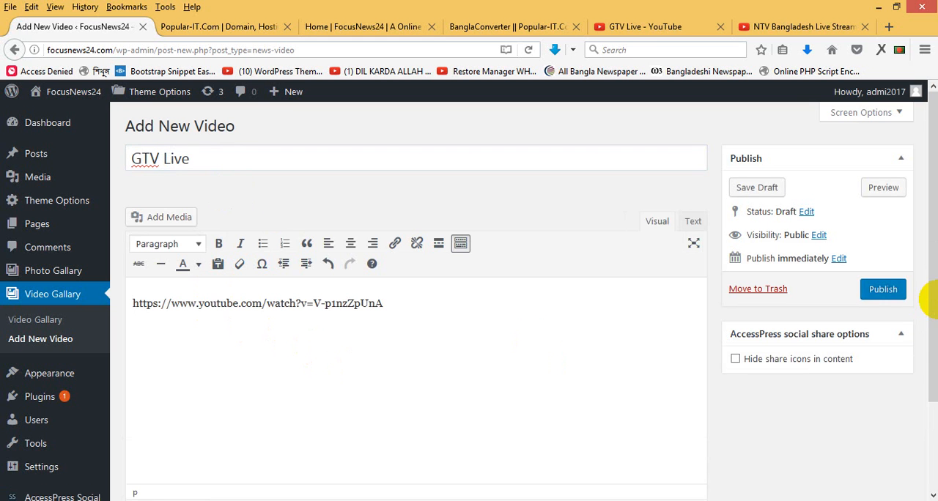
click(887, 289)
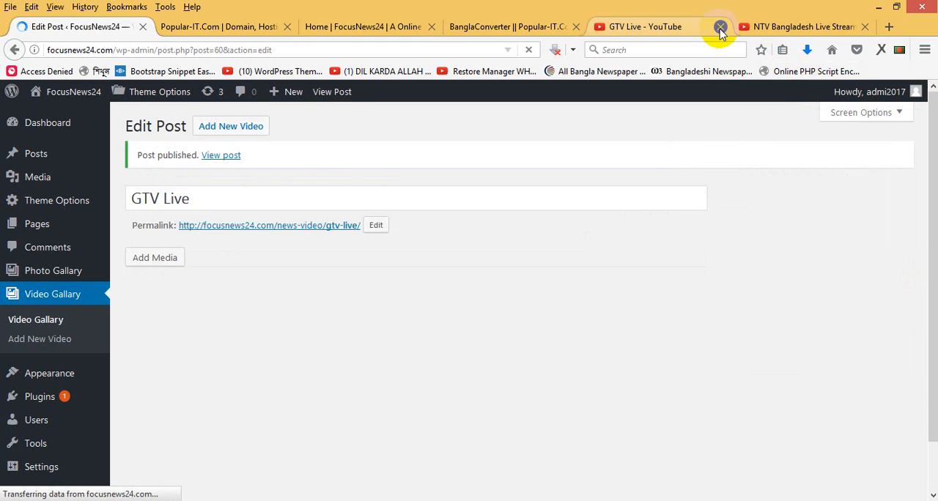
- Close the GTV Live stream page and copy the NTV Bangladesh stream's page address
click(720, 26)
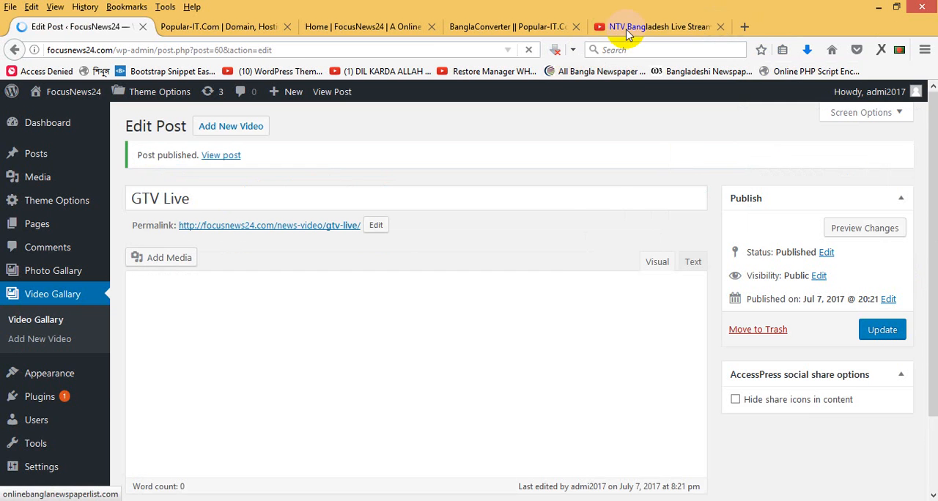
click(627, 31)
click(207, 50)
key(ctrl+c)
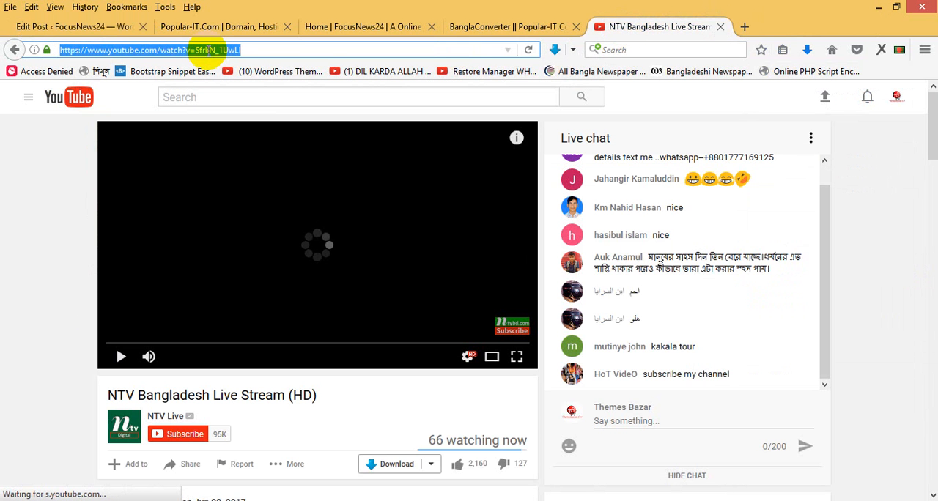
- Add another WordPress video entry titled NTV LIve, paste the NTV stream's address into its content and publish it
click(83, 26)
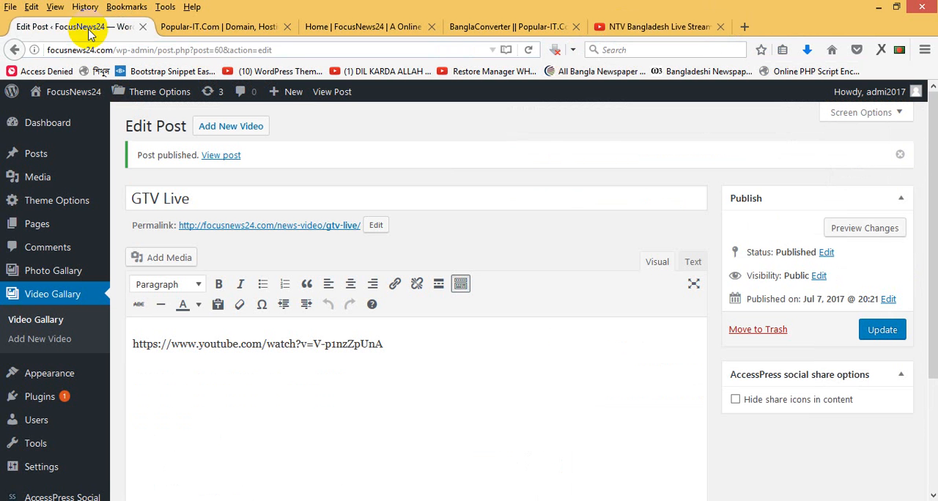
click(237, 127)
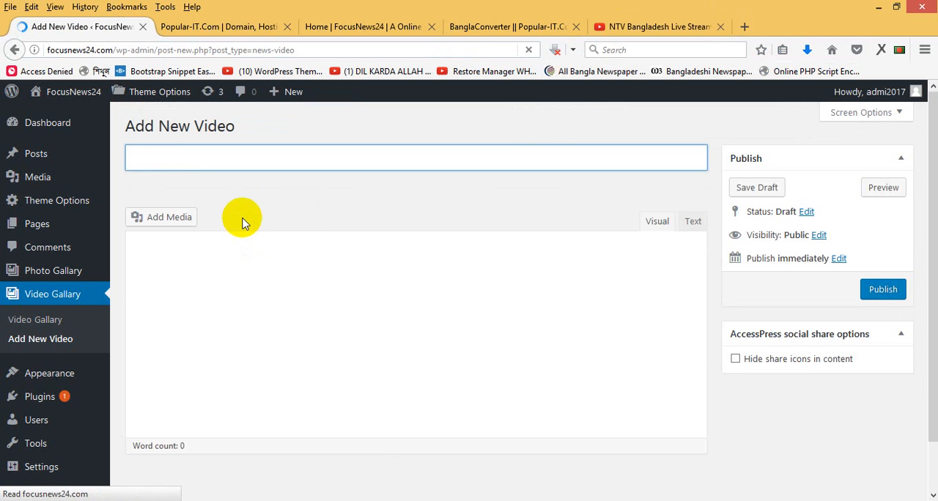
text(NTV LIve)
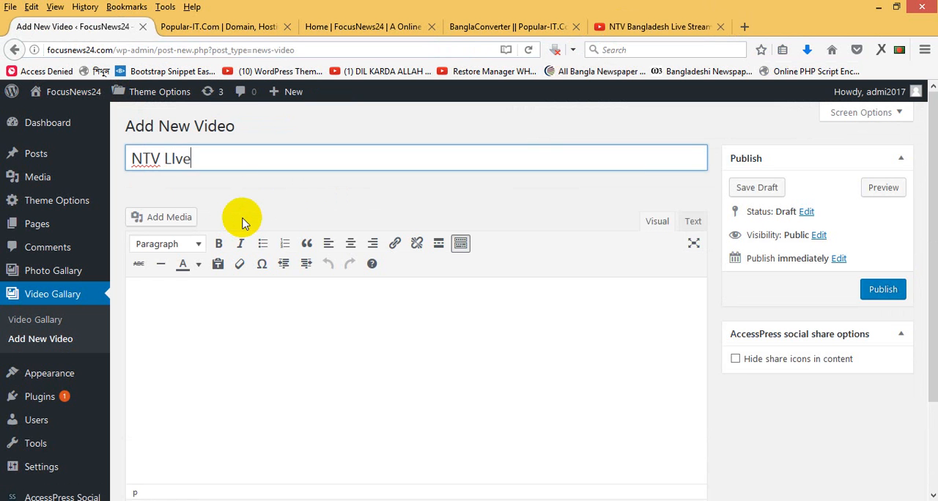
click(216, 333)
key(ctrl+v)
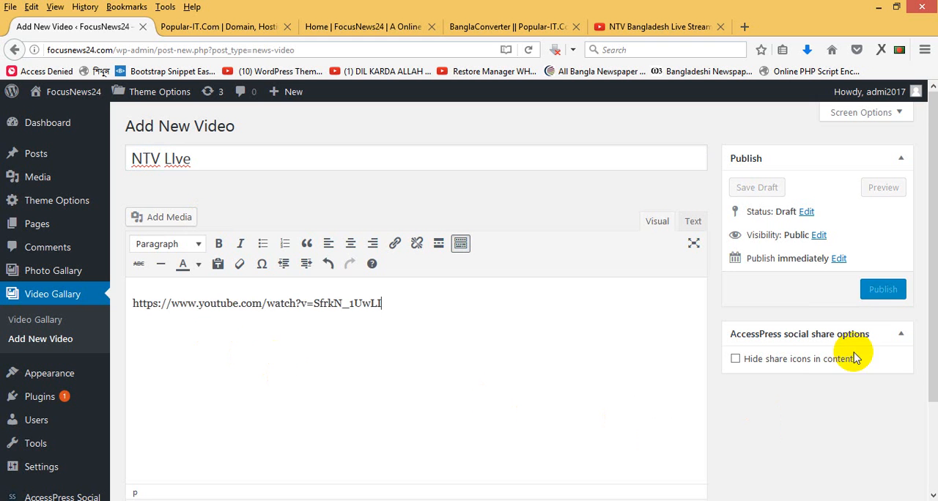
click(887, 296)
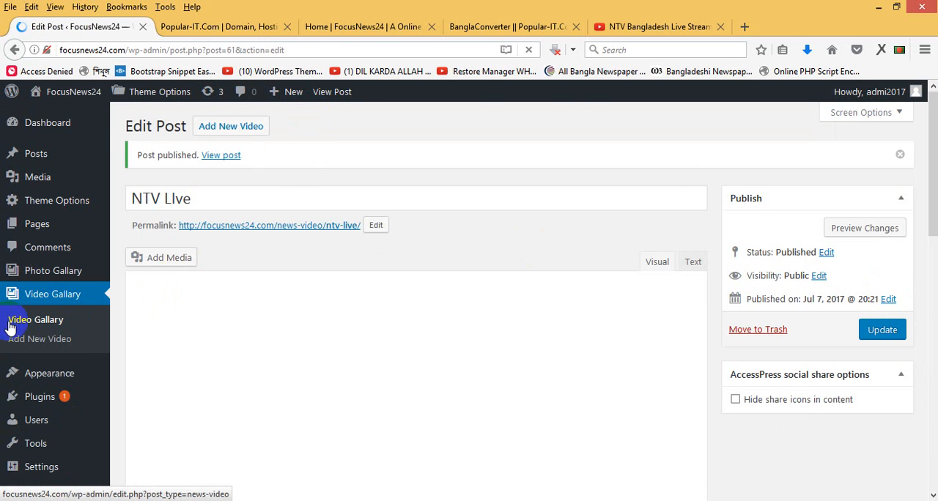
- View the list of video gallery entries, and reload the site's home page to check its video gallery section
click(42, 322)
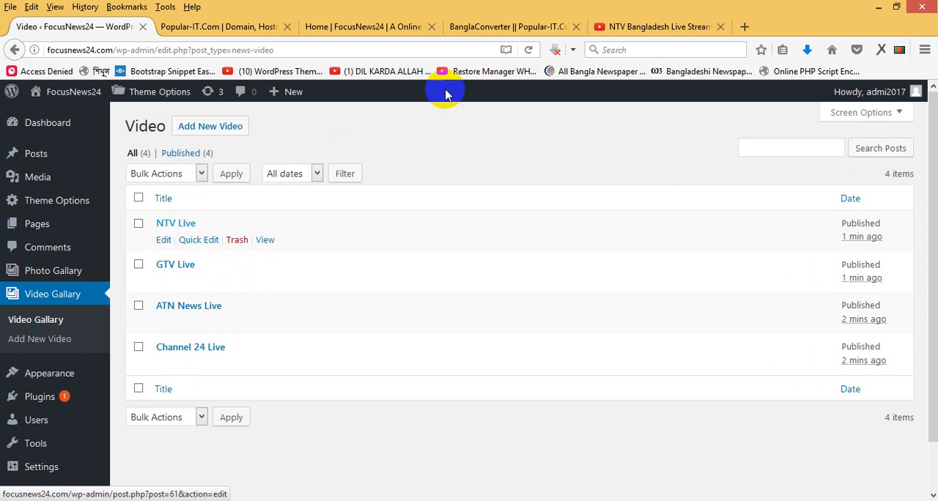
click(369, 29)
right_click(368, 30)
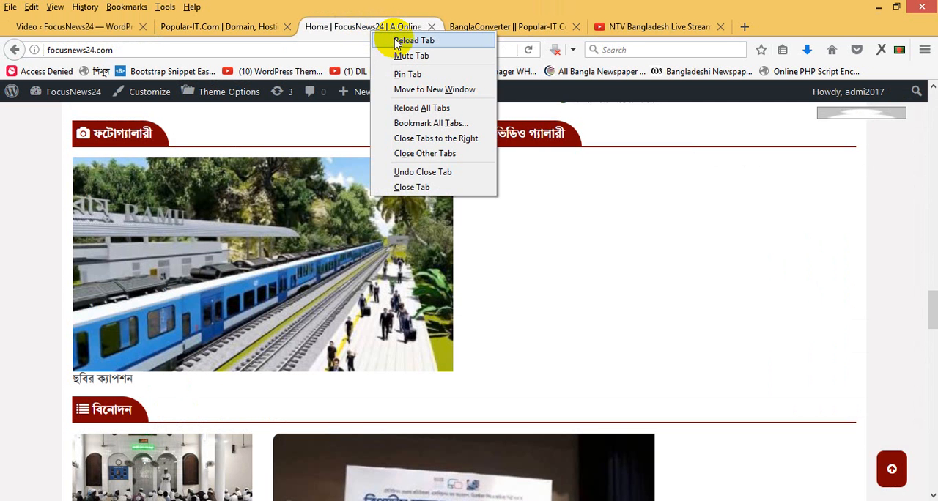
click(396, 41)
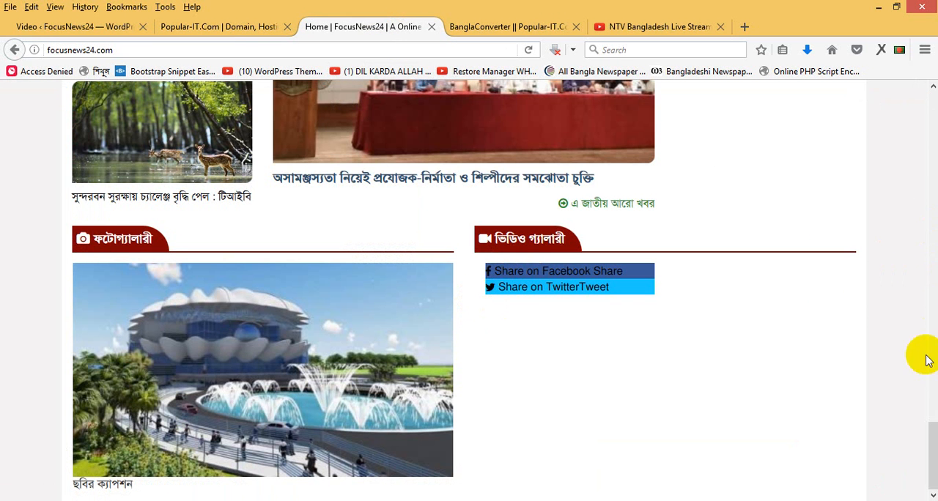
- Look over the home page's category sections up to the headline slider, and reload the page
drag(928, 432, 929, 410)
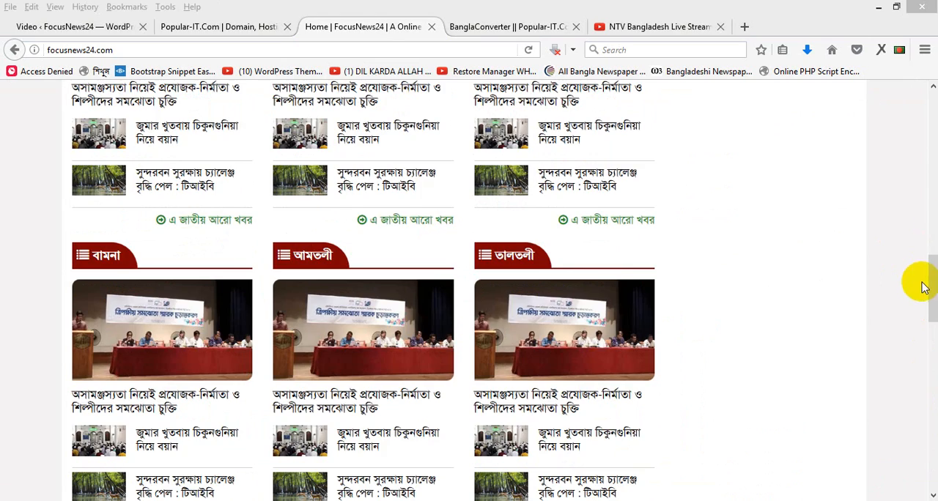
drag(930, 300, 930, 156)
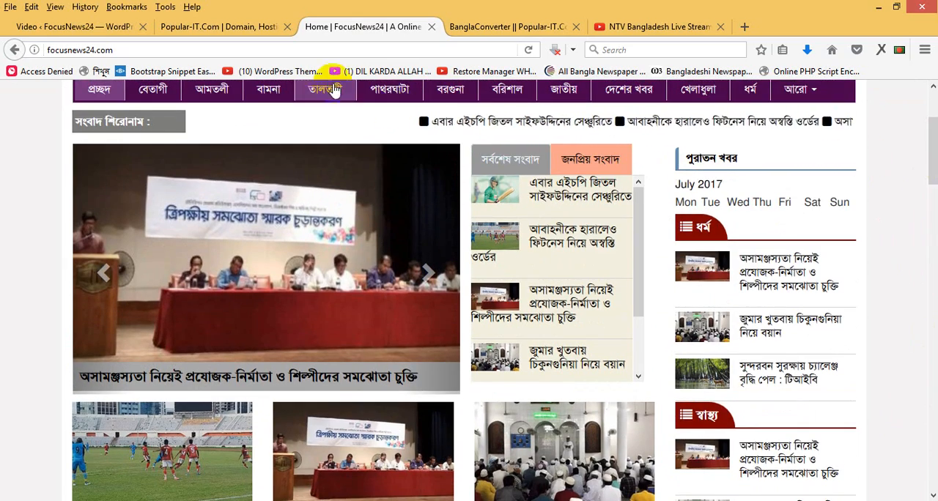
click(329, 50)
key(Return)
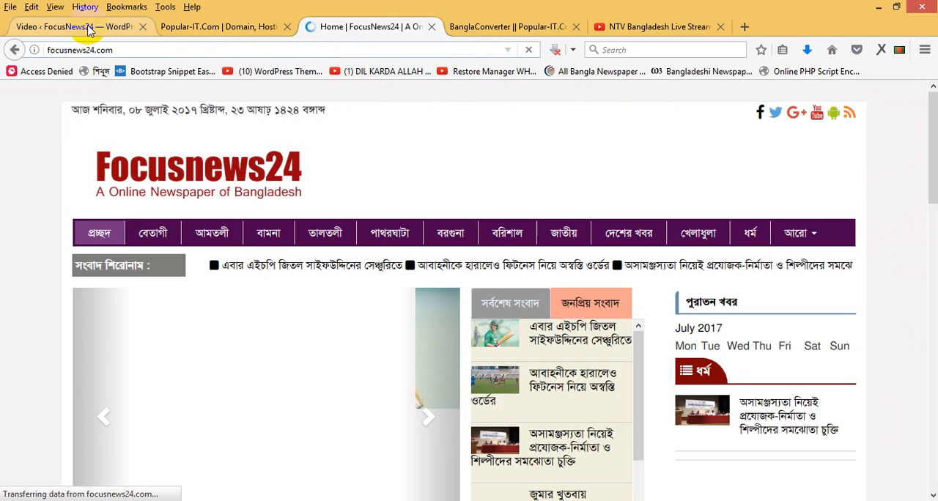
- Deactivate the AccessPress Social plugin in the WordPress list of installed plugins
click(132, 22)
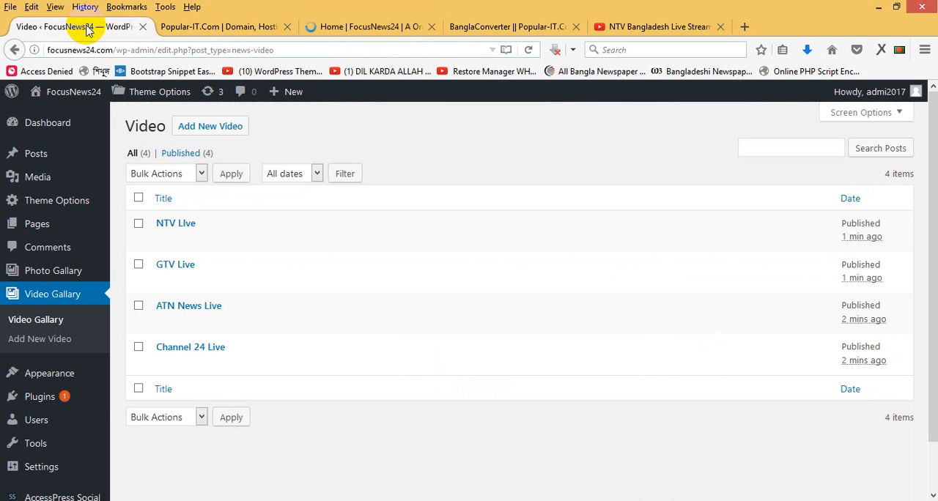
mouse_move(60, 402)
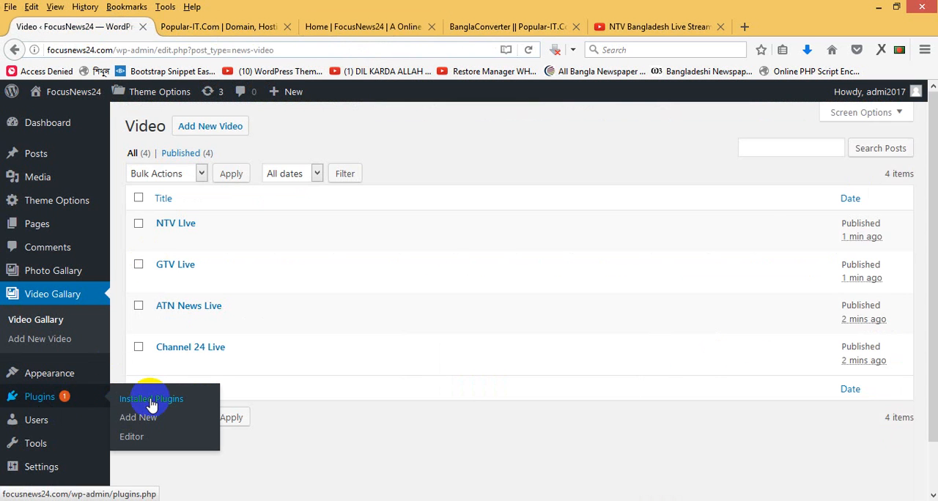
click(373, 27)
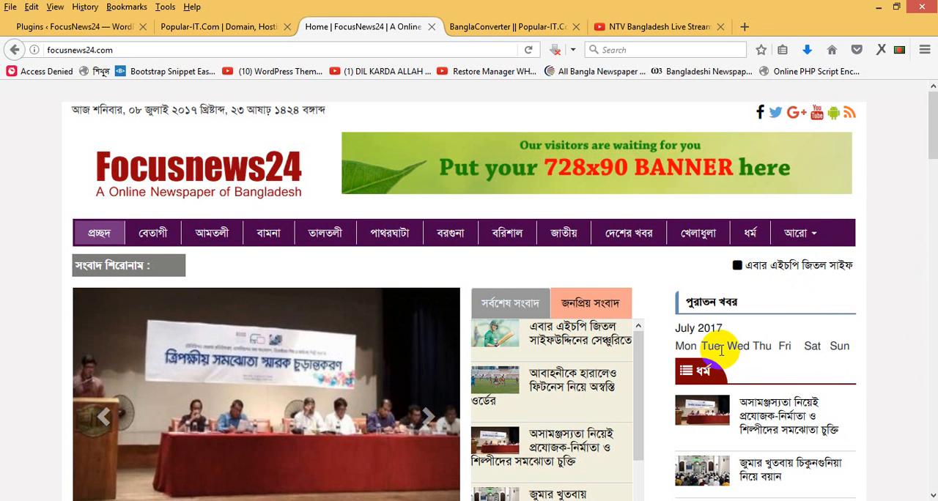
click(73, 27)
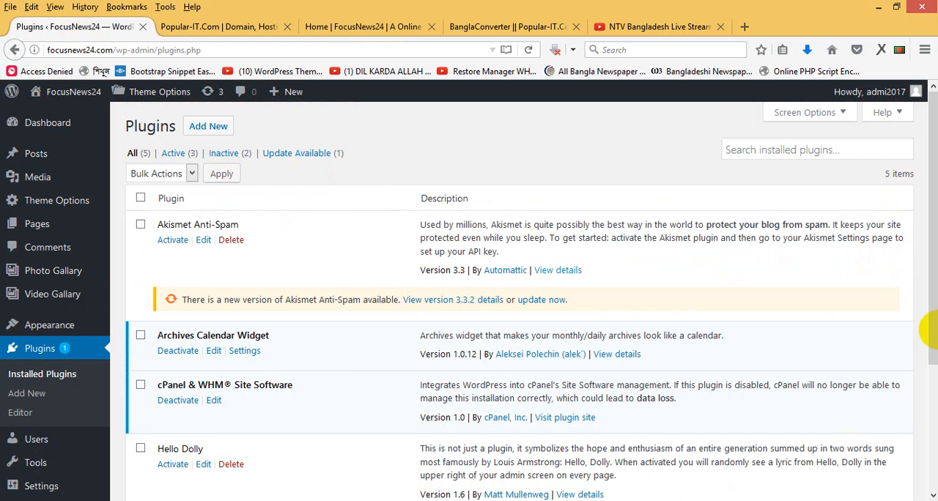
drag(935, 216, 923, 366)
click(174, 366)
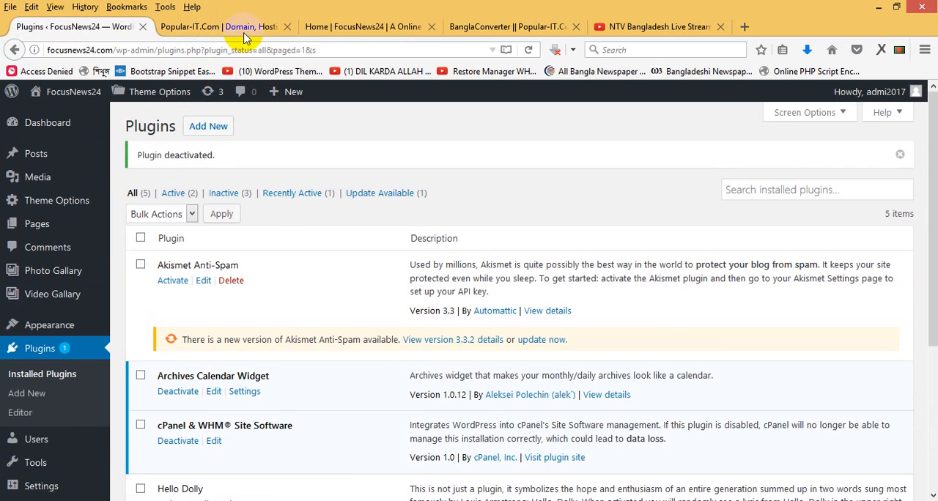
- Reload the site's home page and check how its video gallery section displays the published entries
click(306, 27)
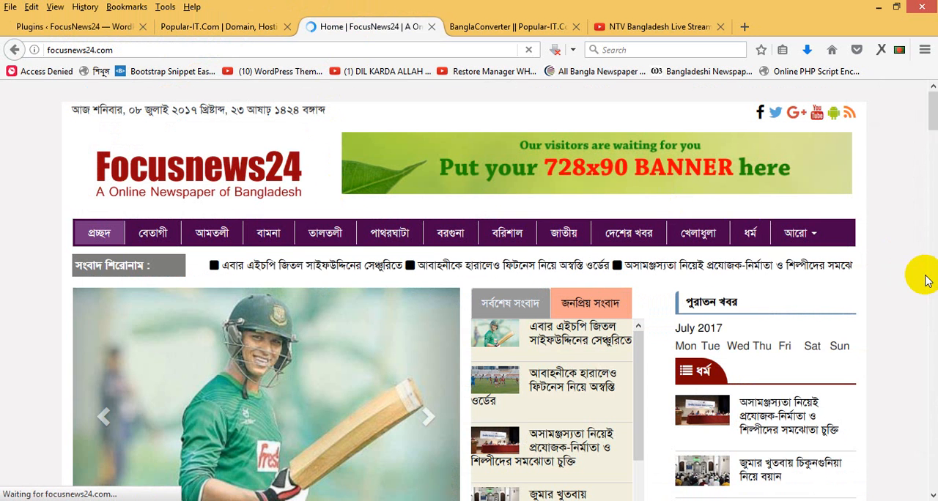
scroll(932, 172, down, 10)
drag(933, 189, 933, 307)
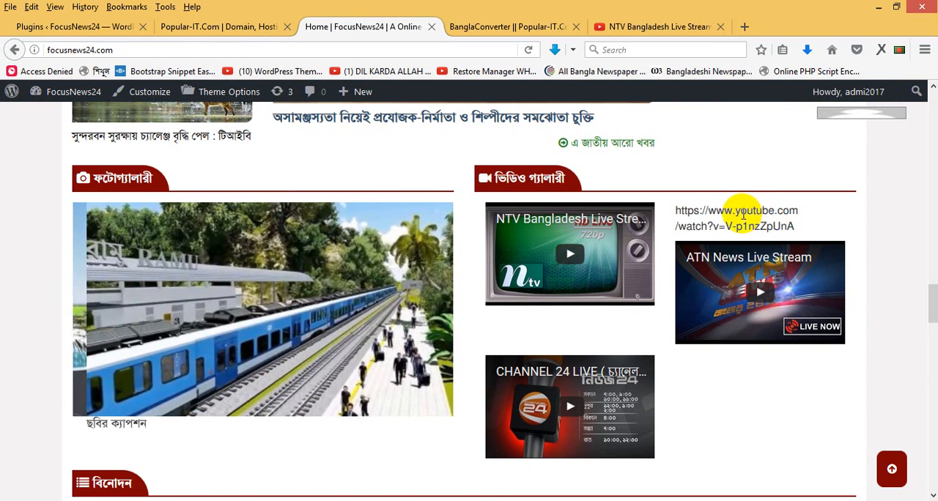
triple_click(747, 211)
click(254, 45)
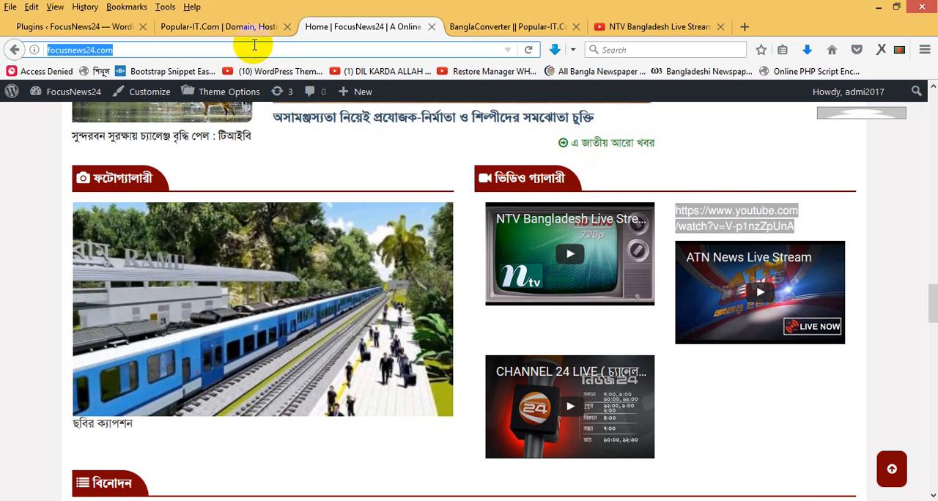
key(Return)
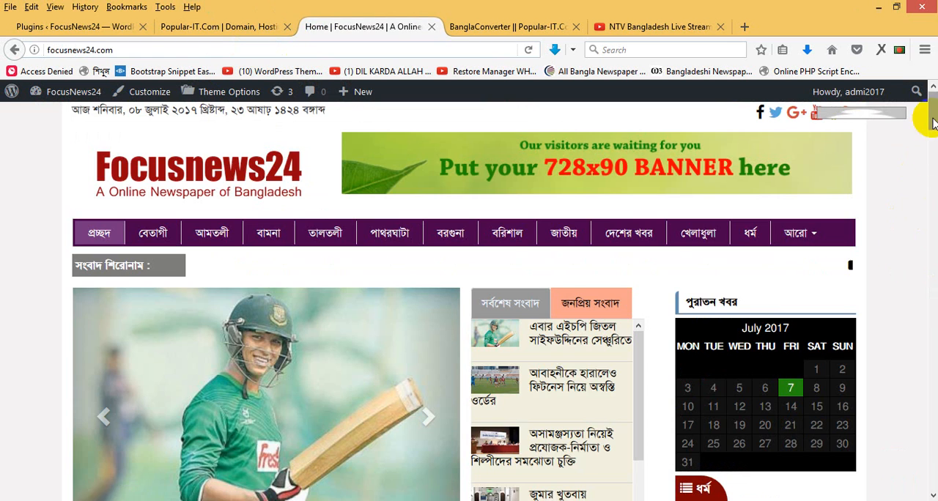
scroll(932, 272, down, 15)
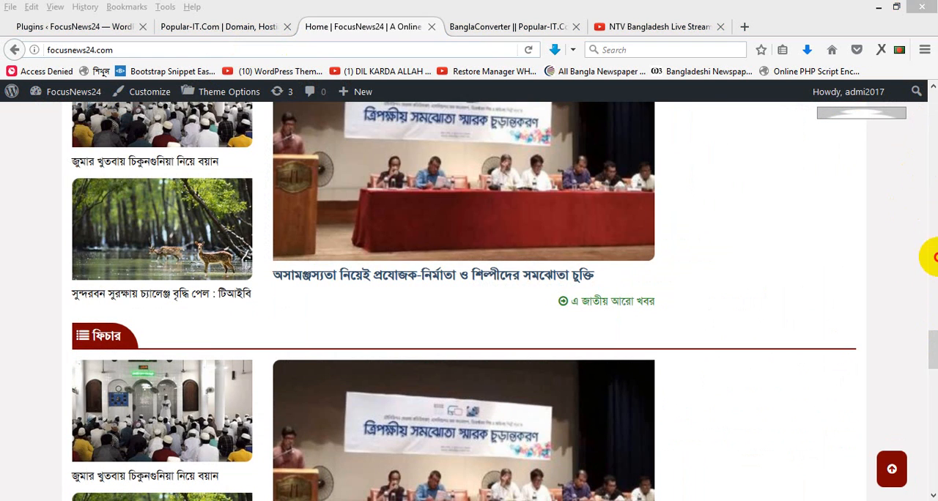
drag(932, 353, 935, 309)
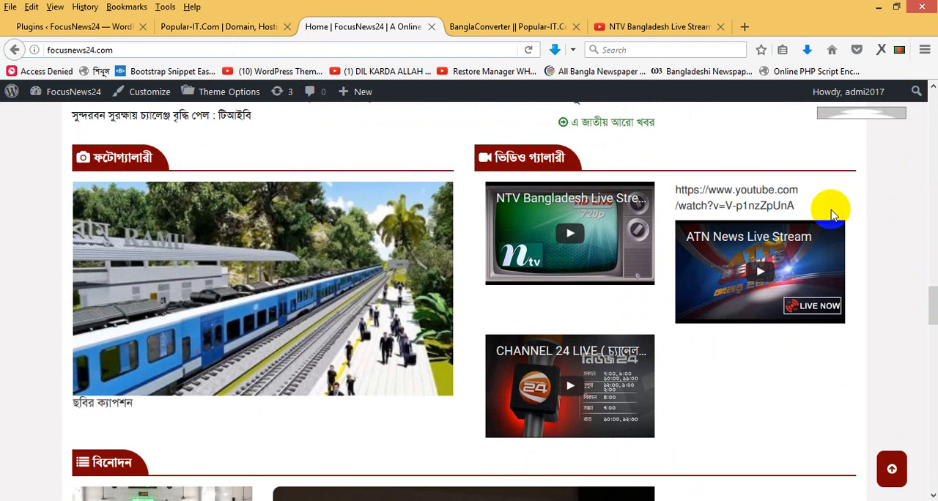
- Open the GTV Live video gallery entry for editing and re-enter the YouTube address in its content
click(76, 30)
mouse_move(57, 297)
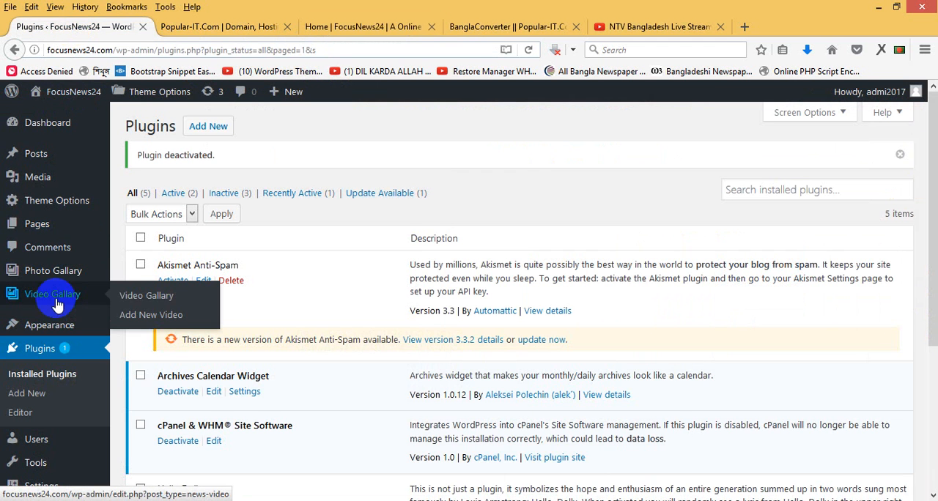
click(132, 297)
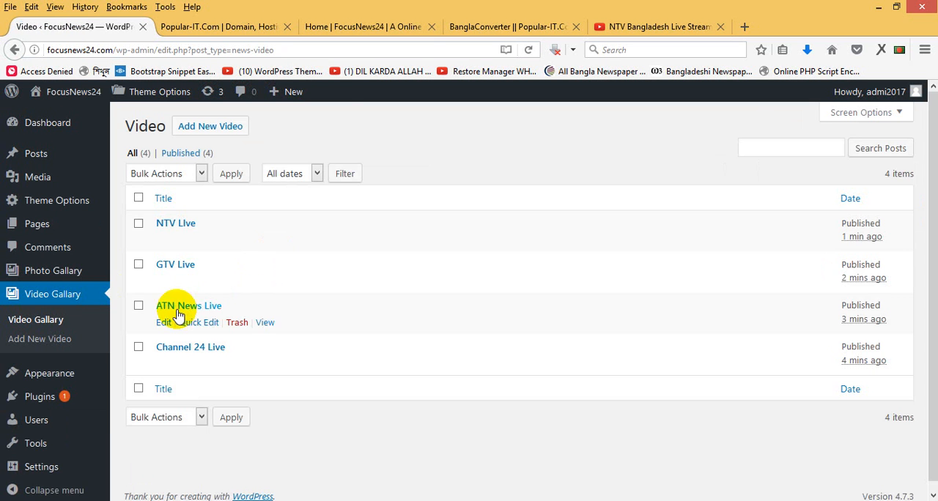
click(165, 285)
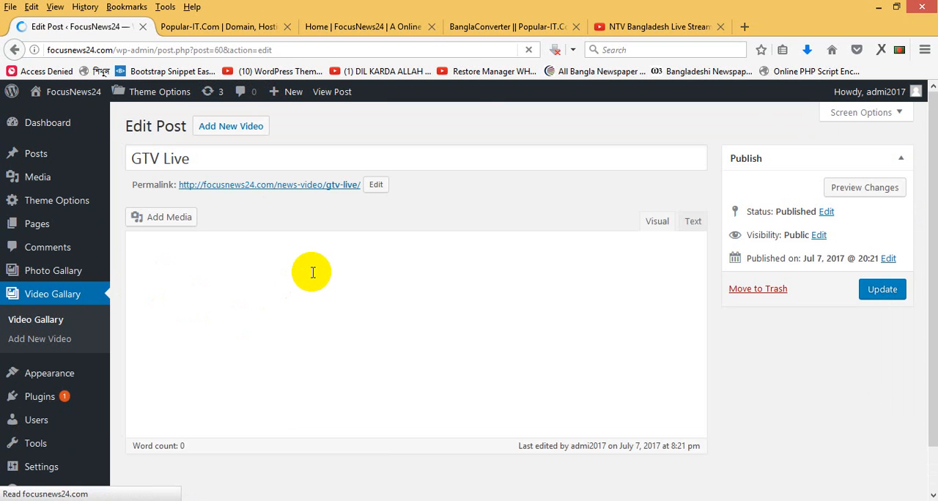
triple_click(322, 306)
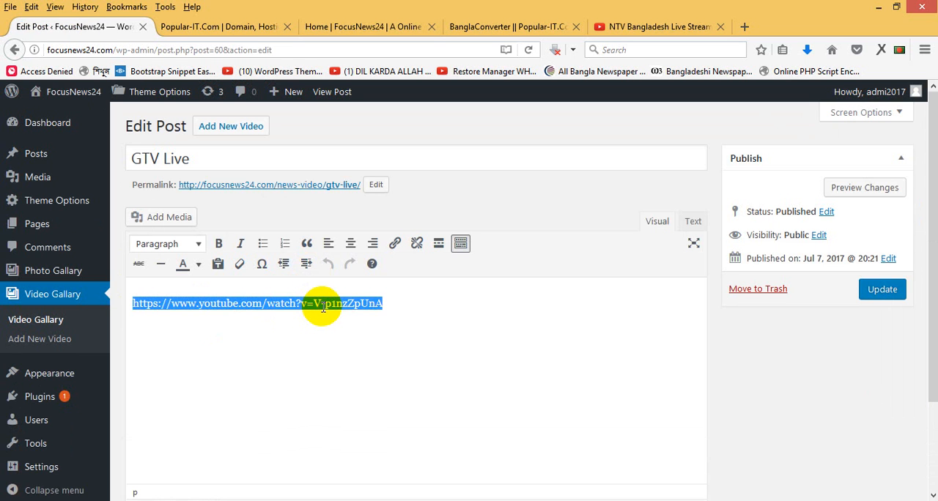
key(Delete)
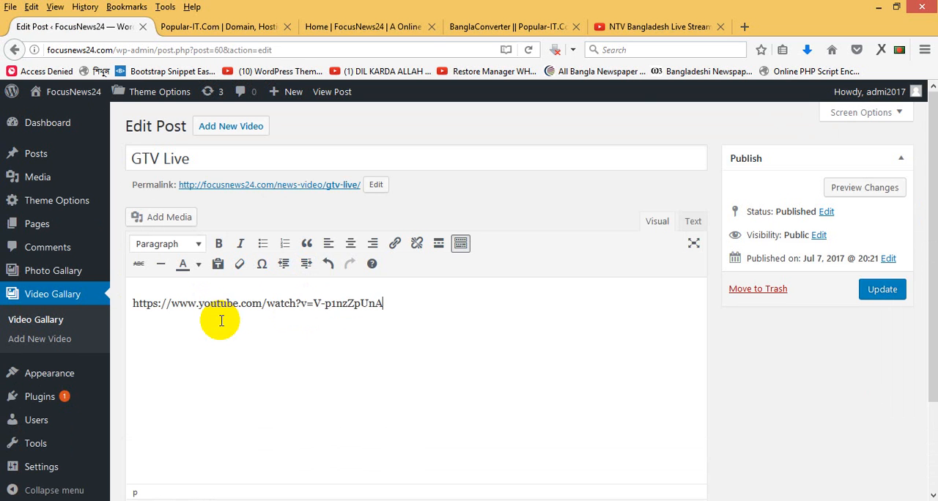
- Copy the address of the Ityadi Eid-ul-fitr episode 2017 video suggested on the NTV stream's YouTube page, and close that page
click(681, 37)
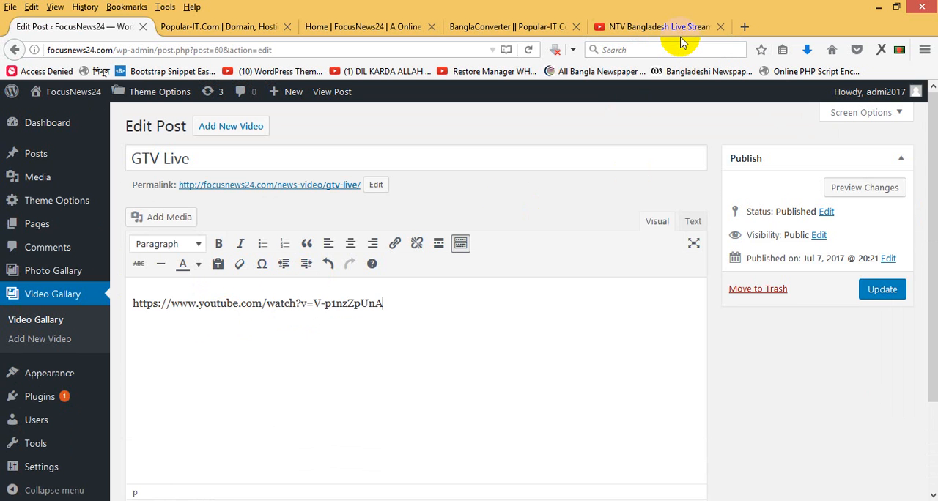
click(658, 29)
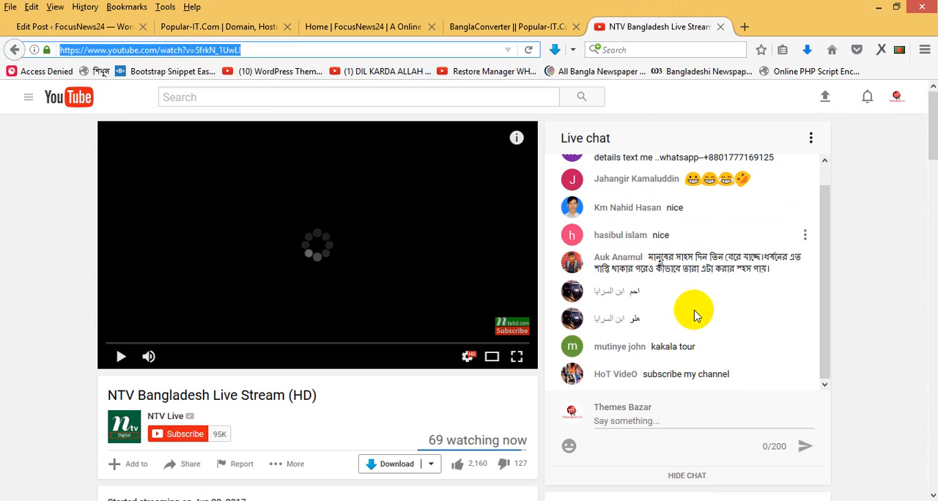
drag(932, 155, 932, 268)
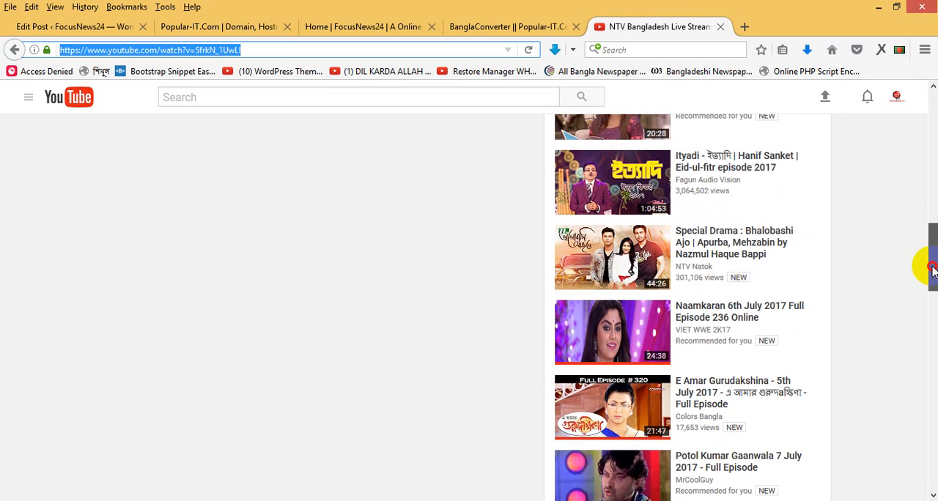
click(701, 163)
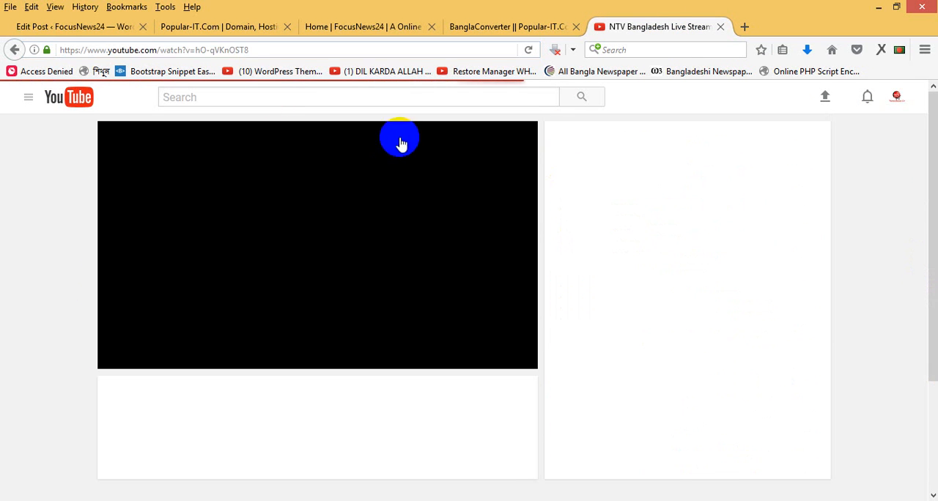
click(244, 52)
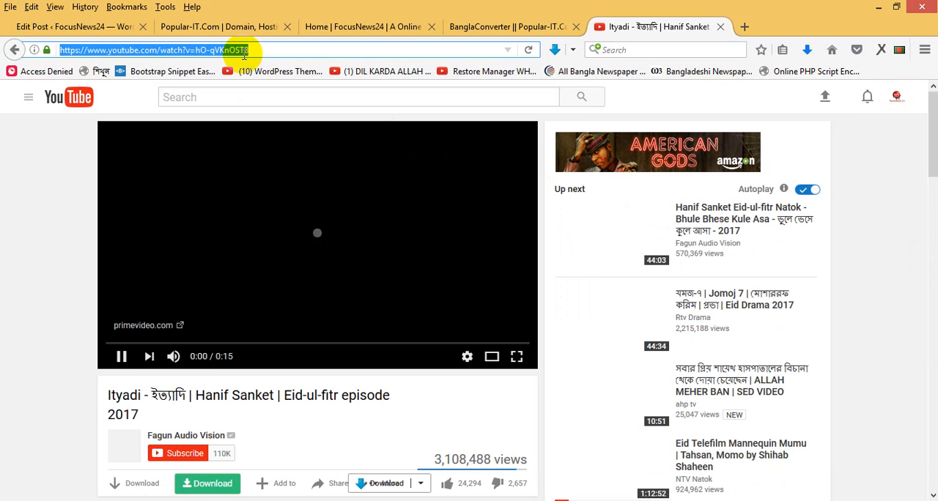
click(720, 26)
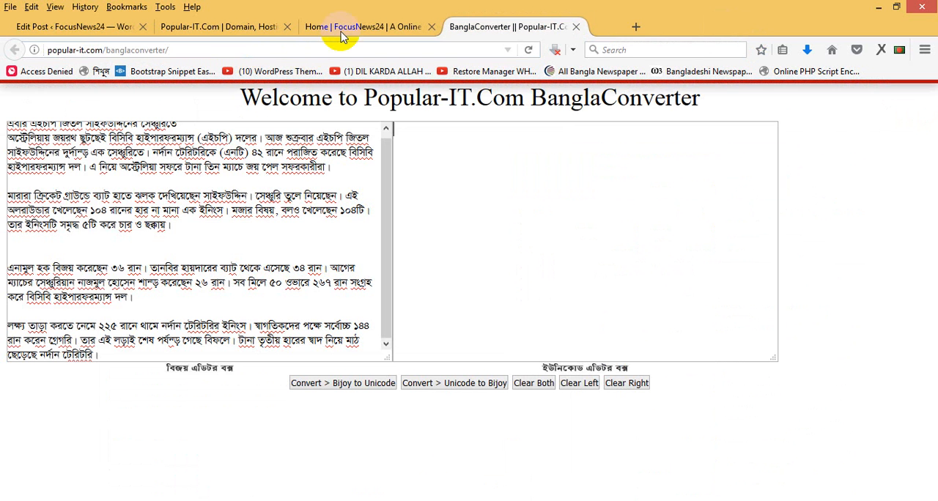
- Retitle the GTV Live entry as Ittadi, replace its content with the copied Ityadi video address and update the entry
click(86, 27)
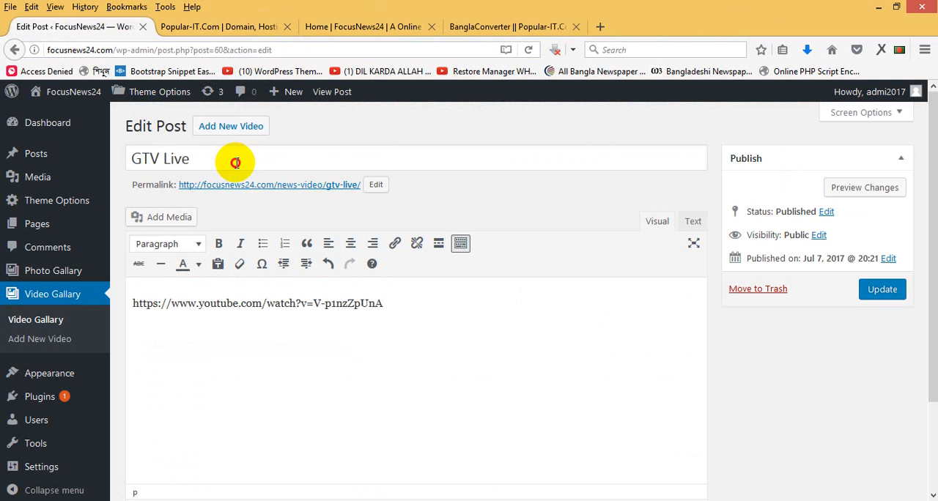
triple_click(236, 159)
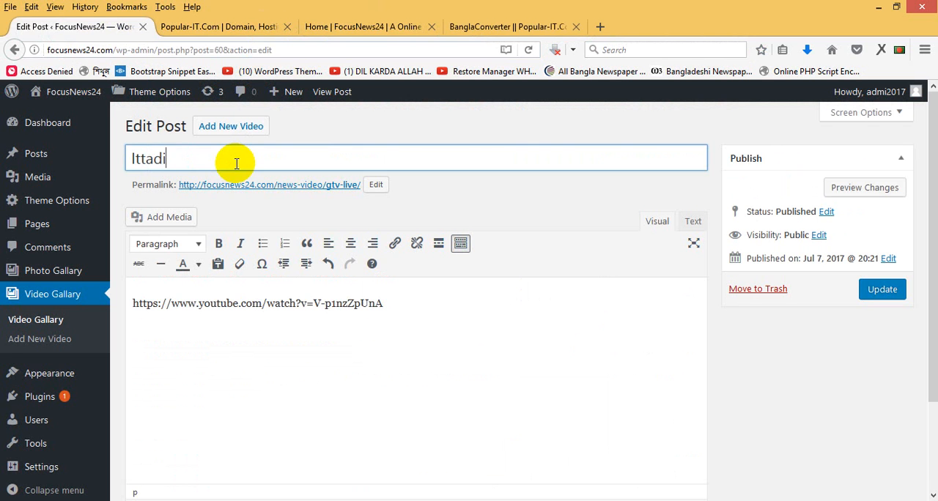
double_click(302, 303)
click(301, 303)
double_click(302, 303)
click(302, 303)
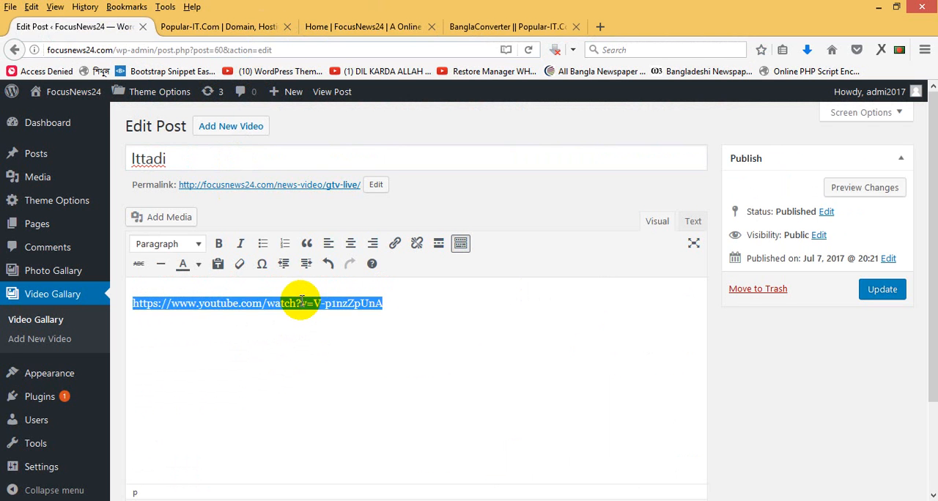
key(BackSpace)
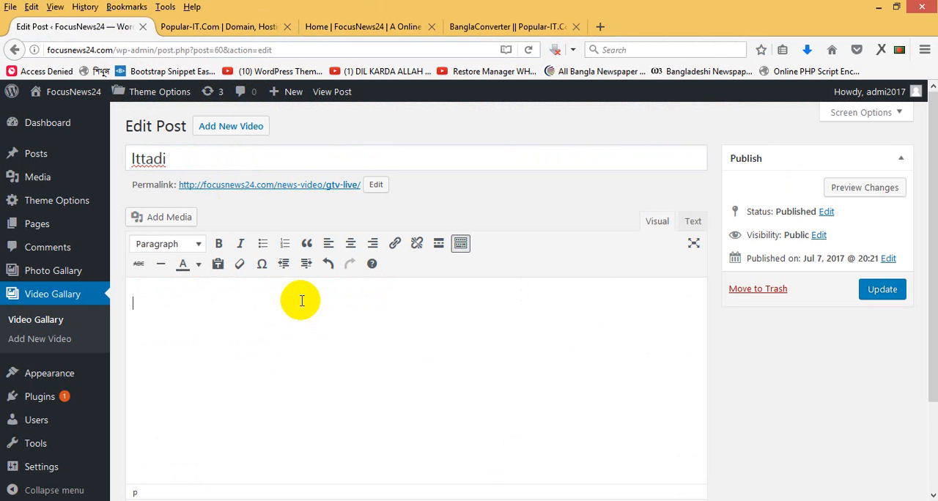
click(867, 271)
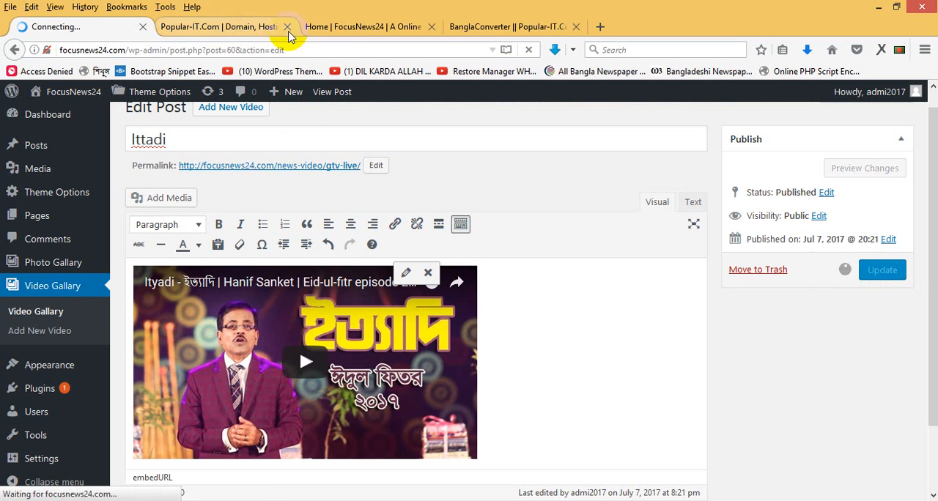
- Reload the site's home page and check the Ittadi entry in its video gallery section
click(377, 28)
right_click(382, 28)
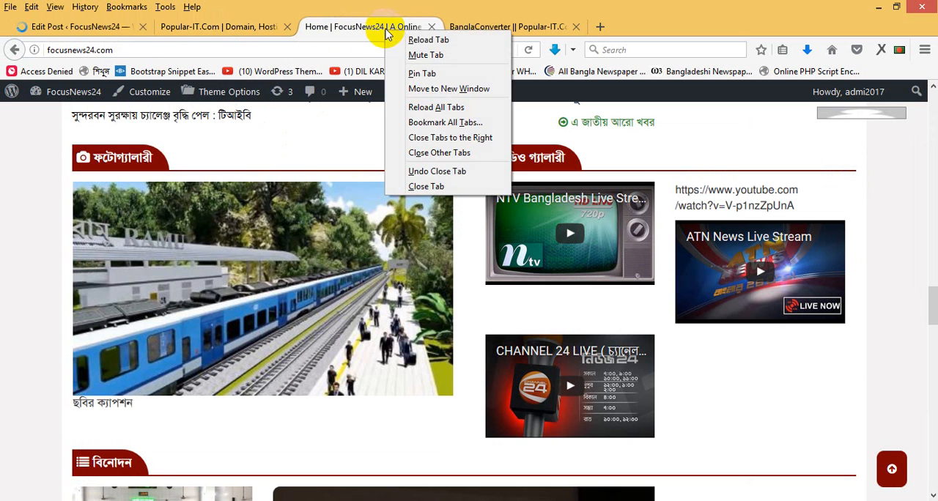
click(428, 40)
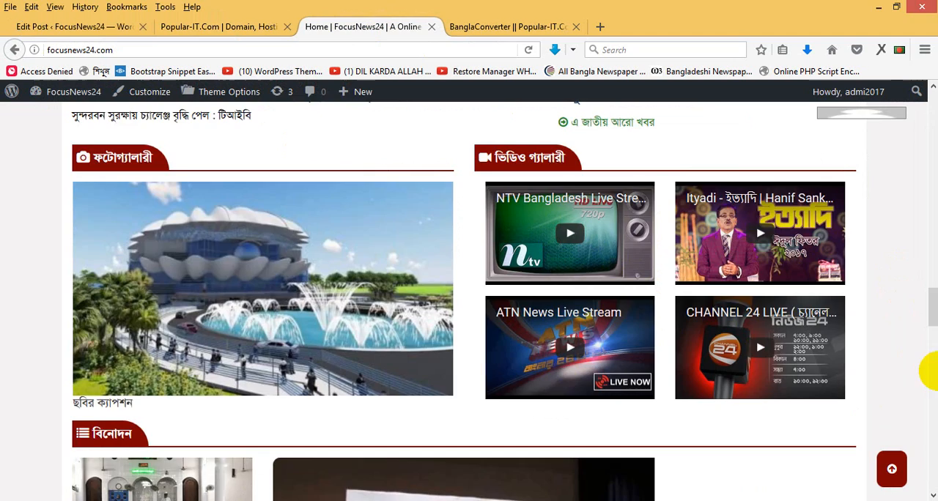
- Return to the home page's latest news list and open the post এবার এইচপি জিতল সাইফউদ্দিনের সেঞ্চুরিতে
drag(933, 318, 932, 266)
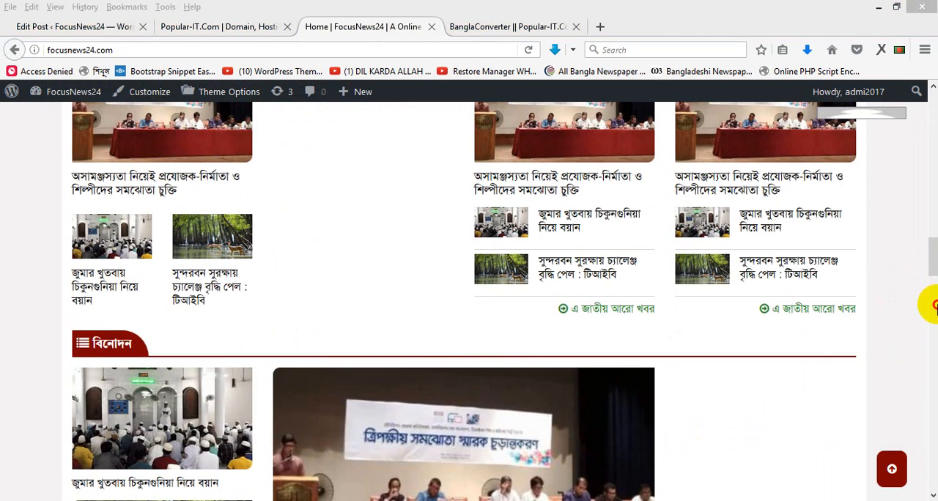
click(933, 304)
click(933, 217)
drag(933, 265, 932, 104)
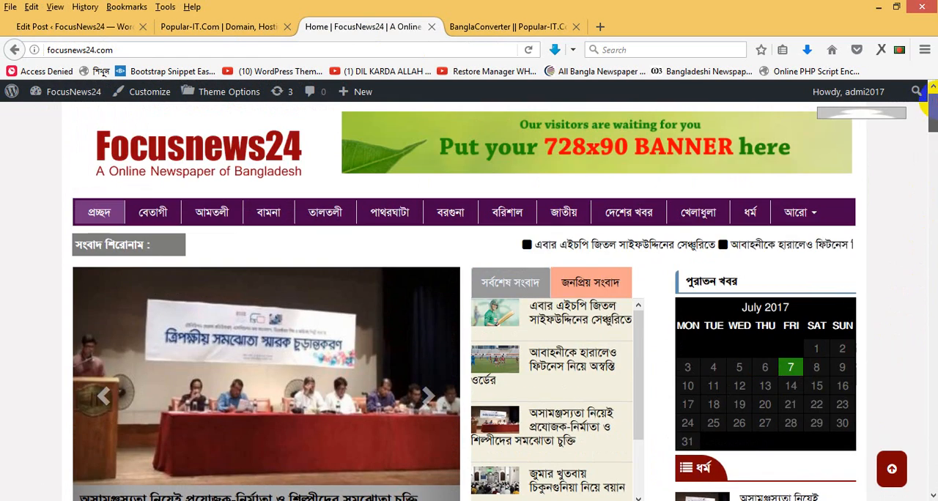
click(563, 327)
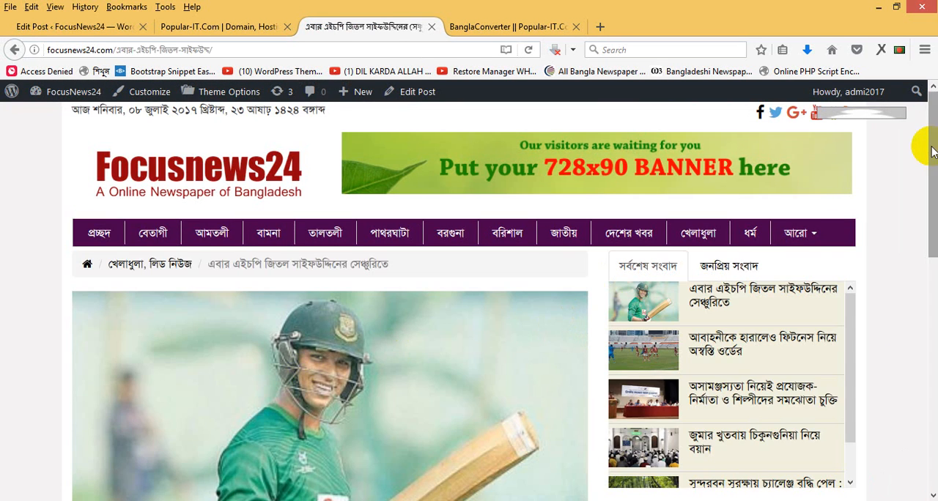
- Review the opened cricket post from its photo down to the related news and footer, and switch back to the Ittadi entry's edit page
drag(932, 174, 932, 386)
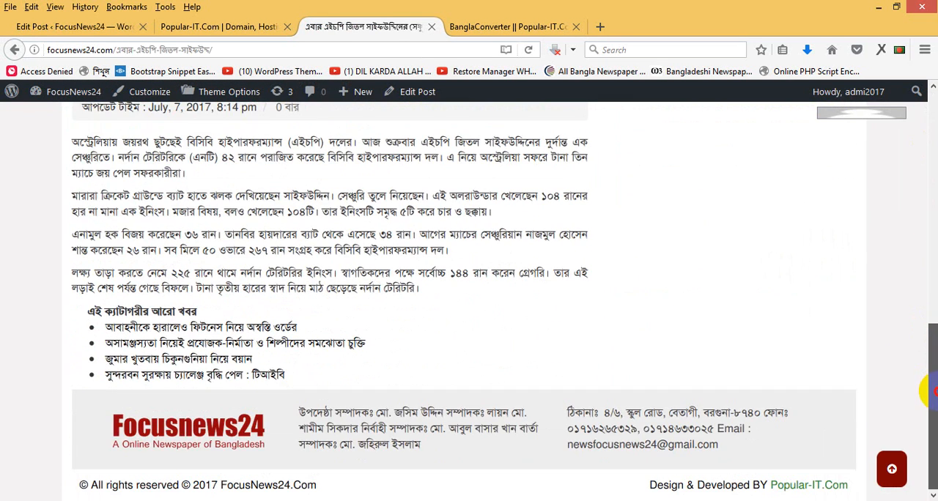
drag(935, 306, 924, 144)
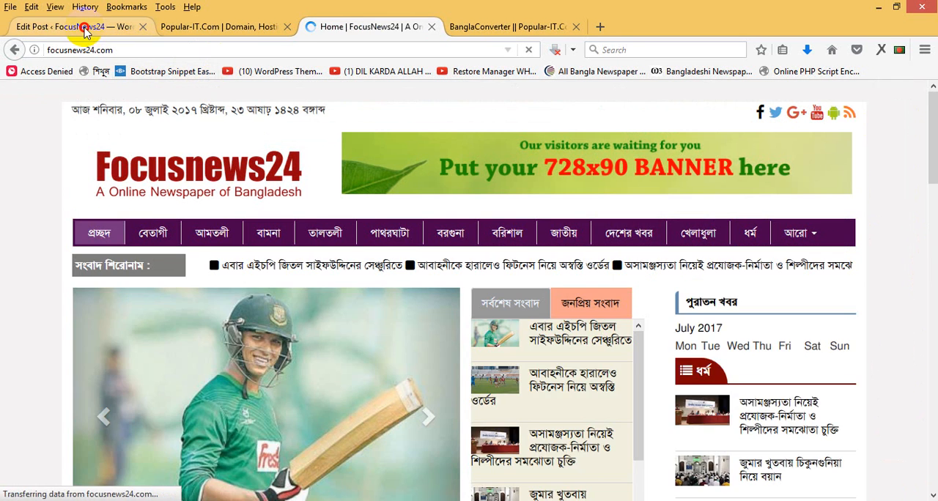
click(85, 27)
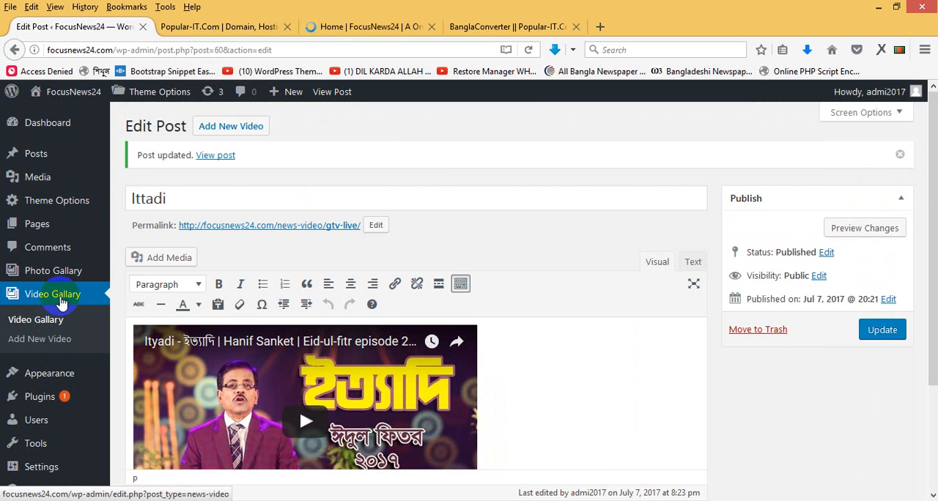
mouse_move(68, 278)
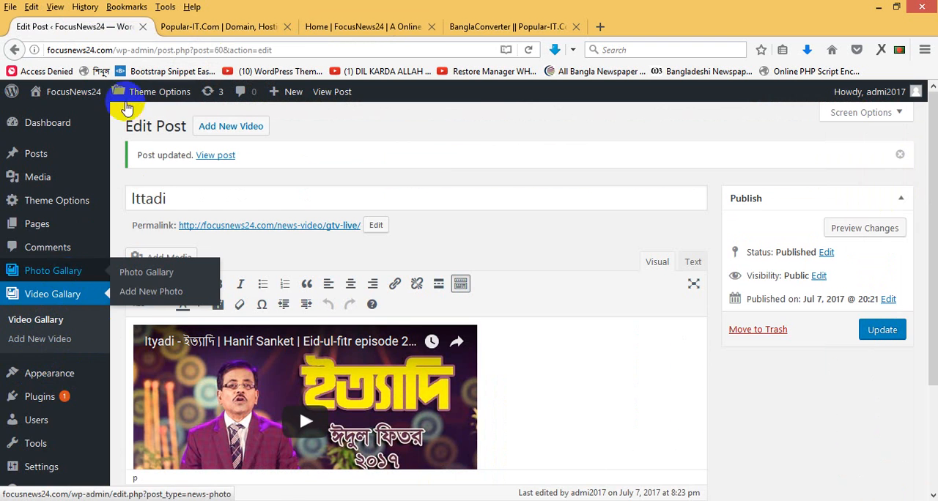
- Switch to the Popular-IT site and open its WordPress themes shop
click(222, 29)
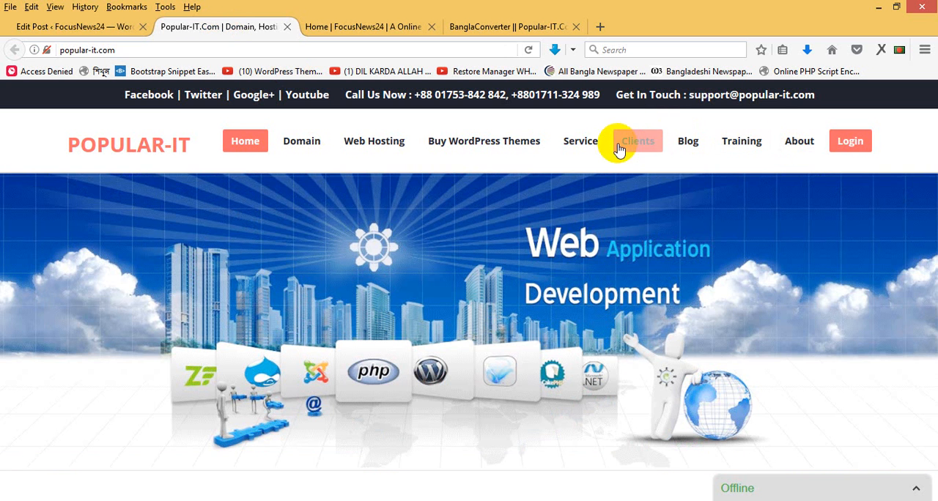
mouse_move(633, 146)
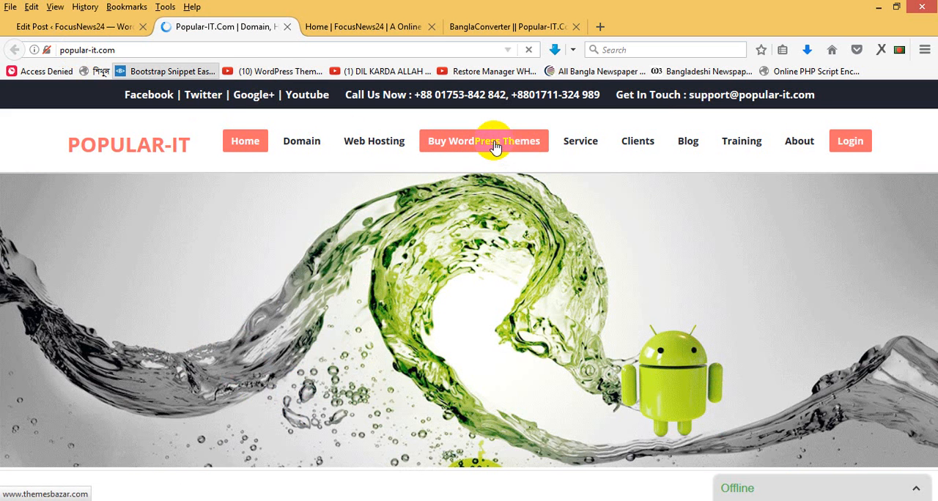
click(496, 144)
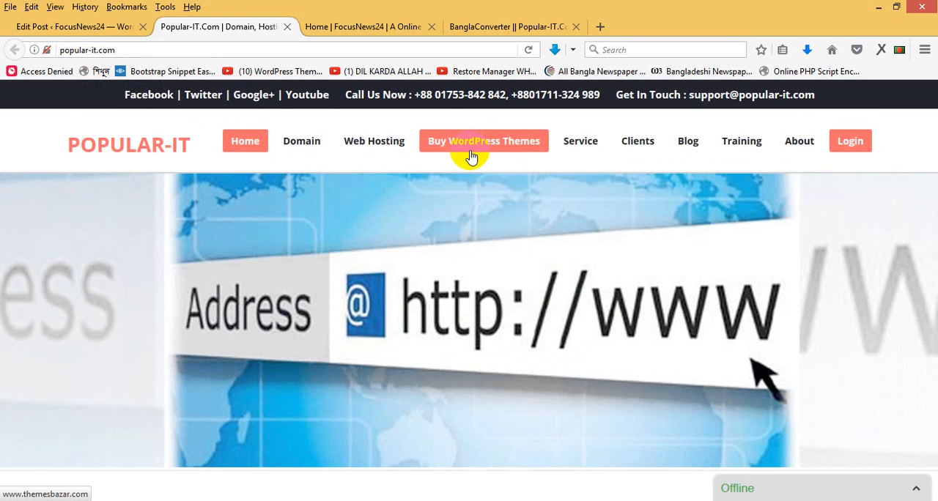
click(477, 147)
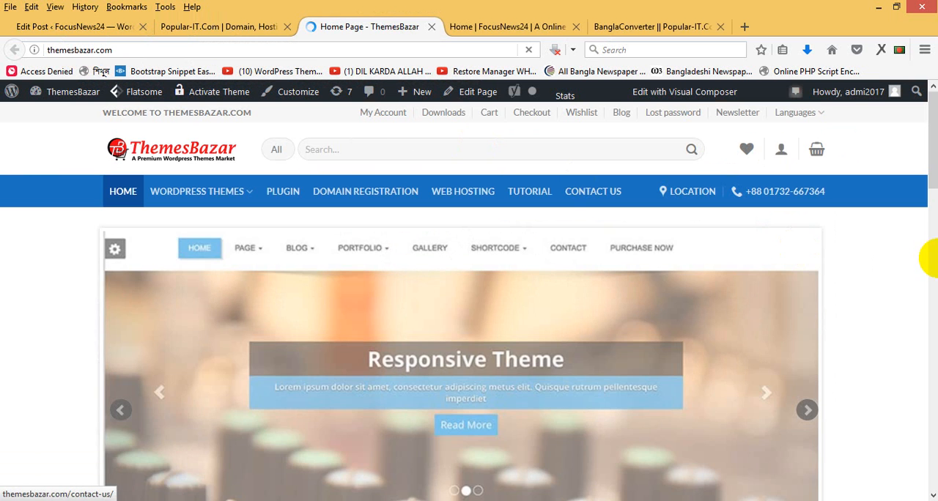
- Look over the theme listings on the ThemesBazar home page and return to the Ittadi entry's edit page
scroll(927, 198, down, 5)
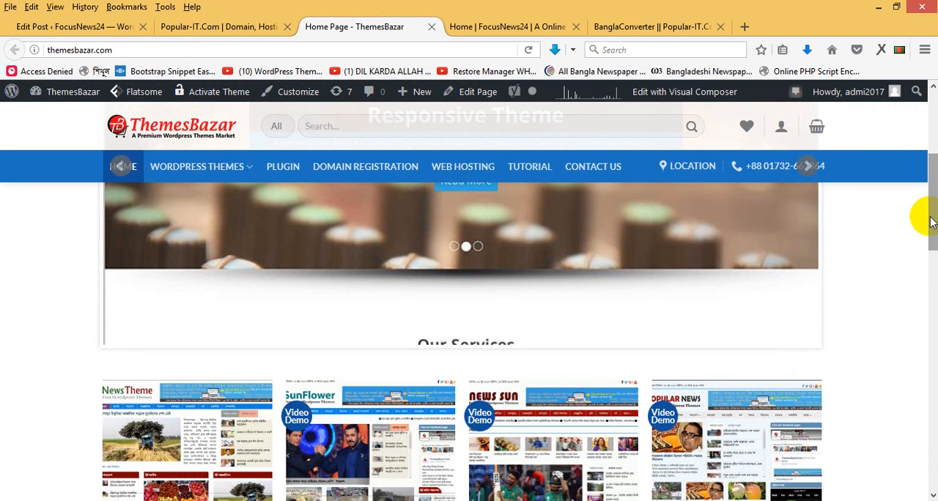
scroll(933, 208, up, 5)
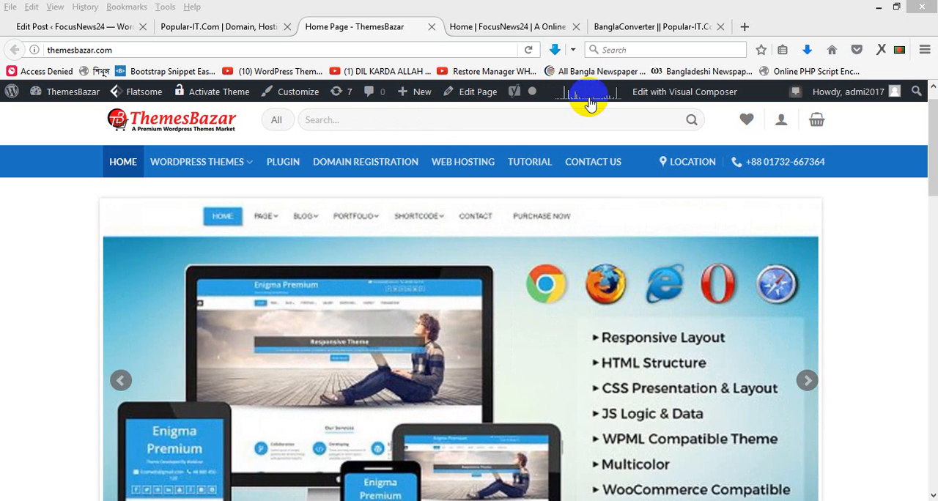
click(196, 29)
click(108, 28)
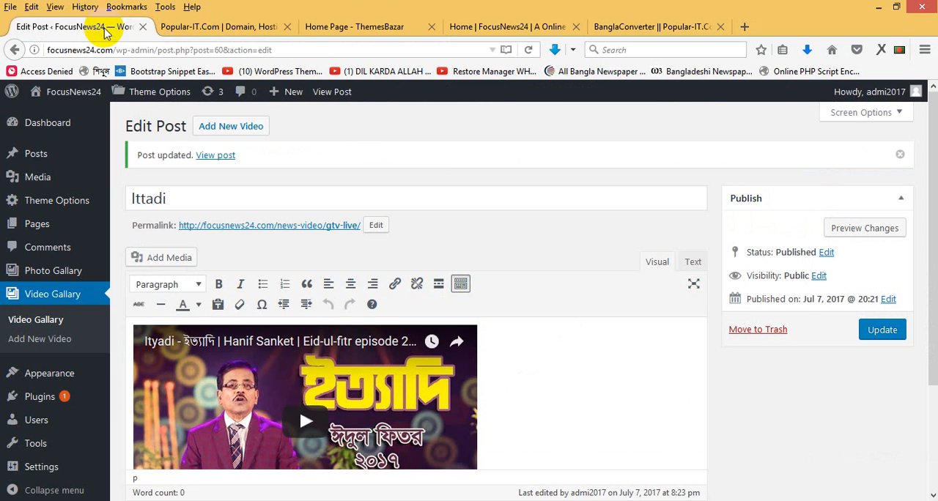